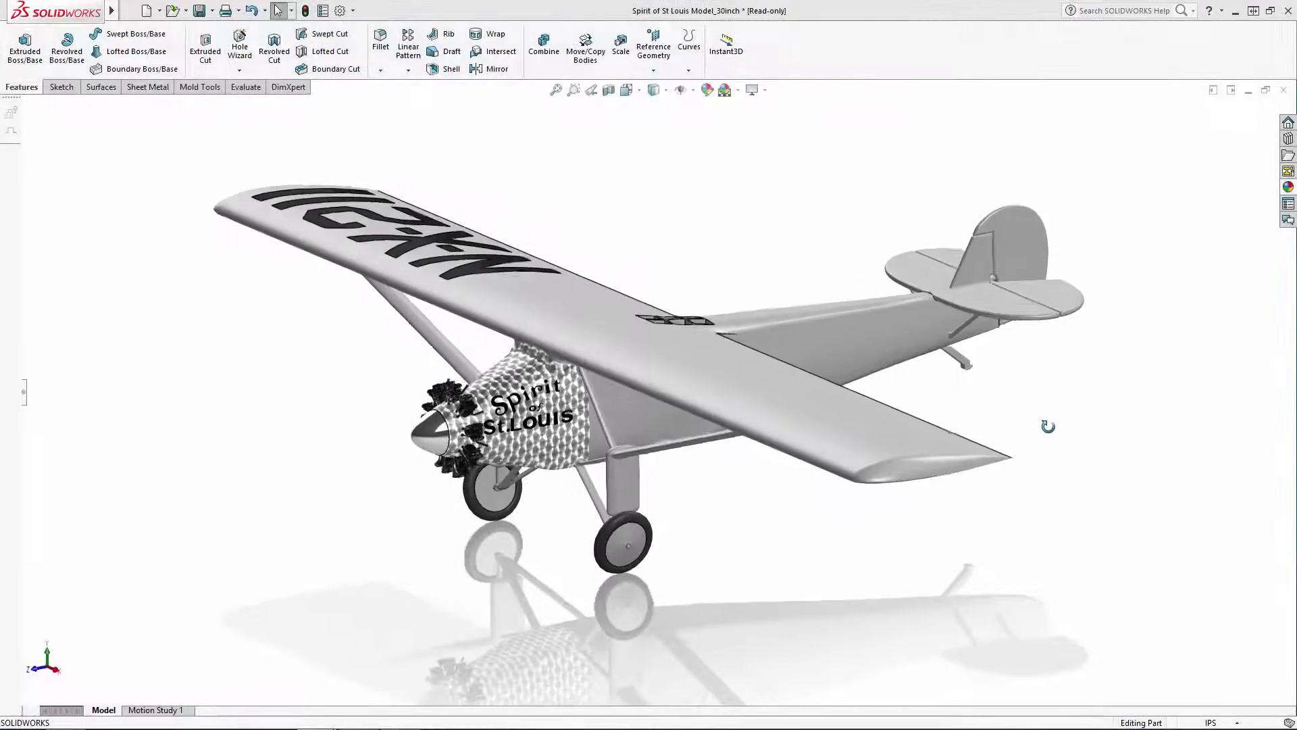
{"action": "middle_click_drag", "start_coordinate": [1045, 399], "coordinate": [1231, 481]}
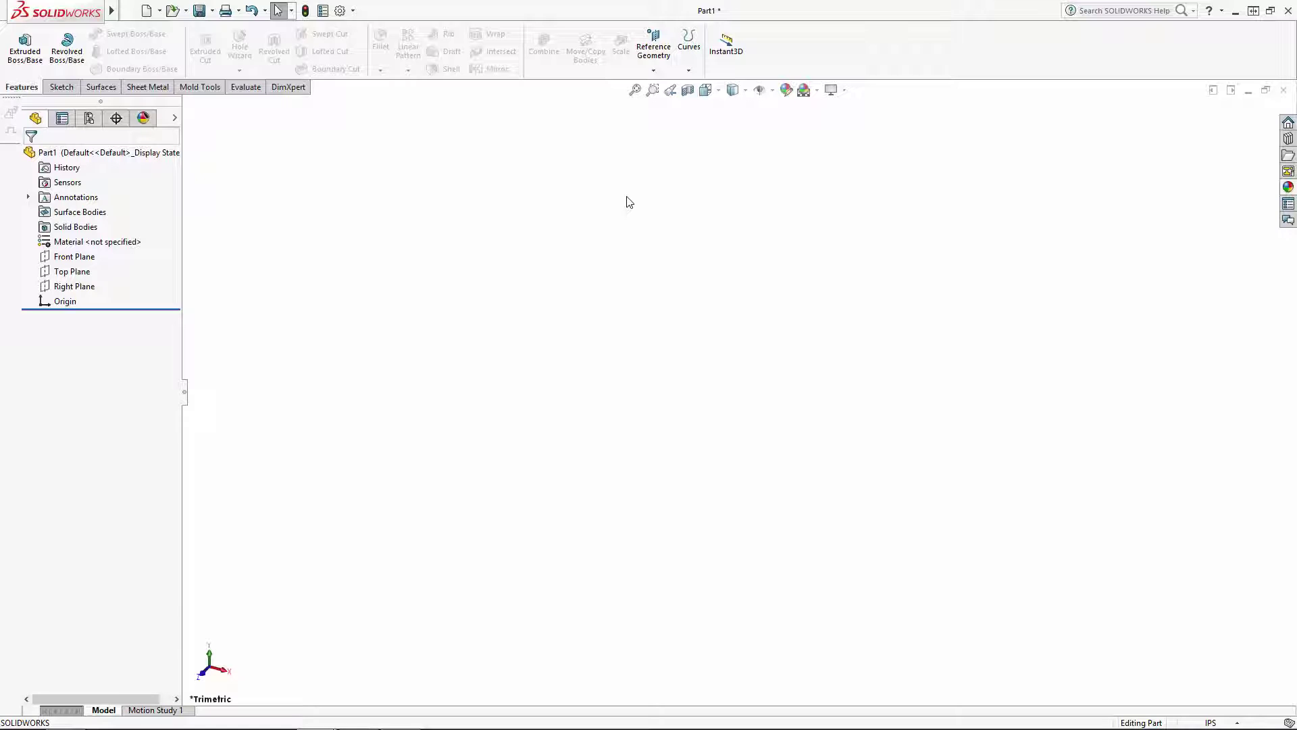
Step: Set the system color for under-defined sketches to cyan (Red 0, Green 255, Blue 255)
{"action": "mouse_move", "coordinate": [127, 10]}
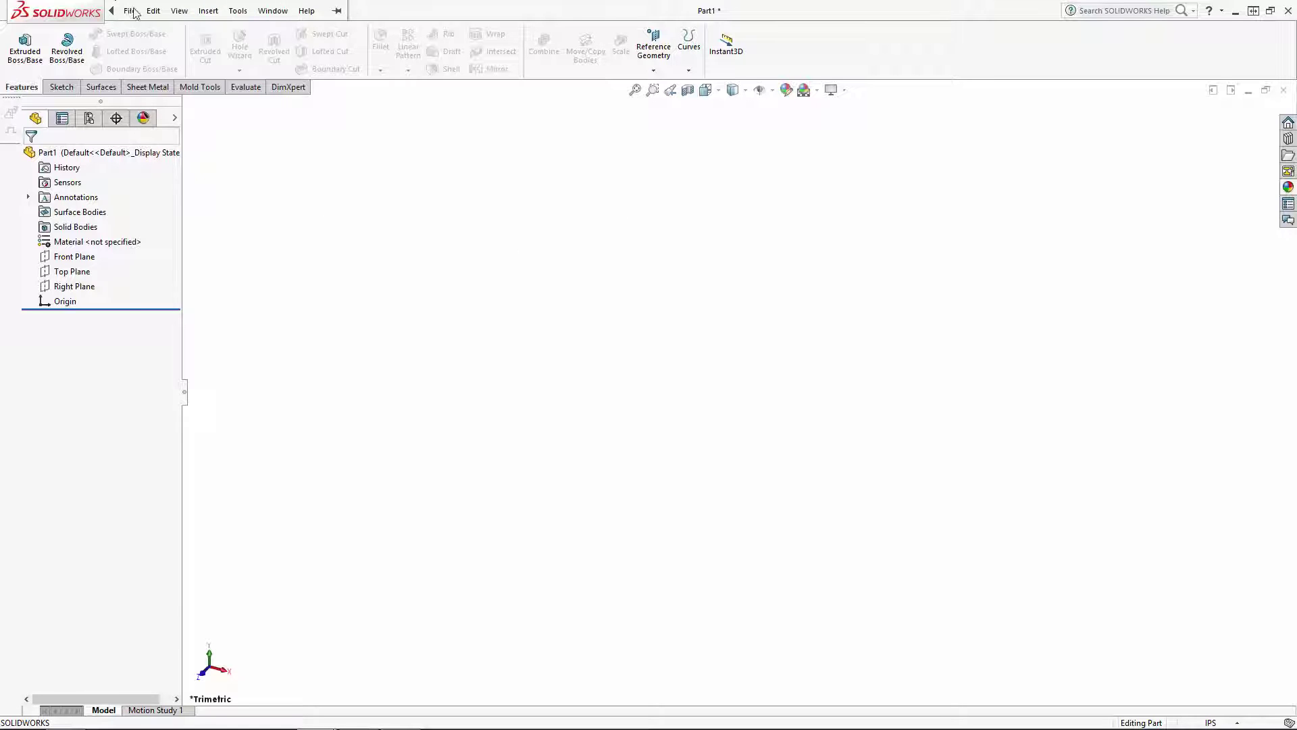
{"action": "left_click", "coordinate": [238, 10]}
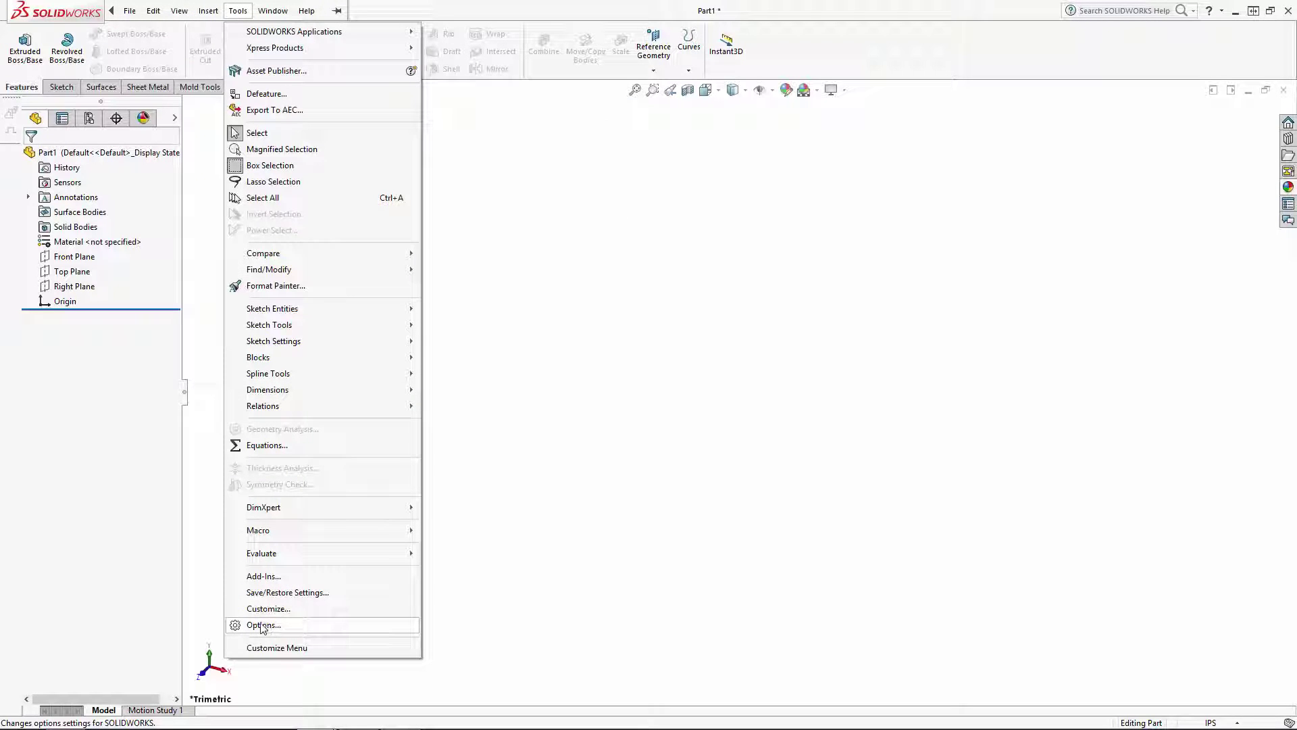
{"action": "left_click", "coordinate": [332, 624]}
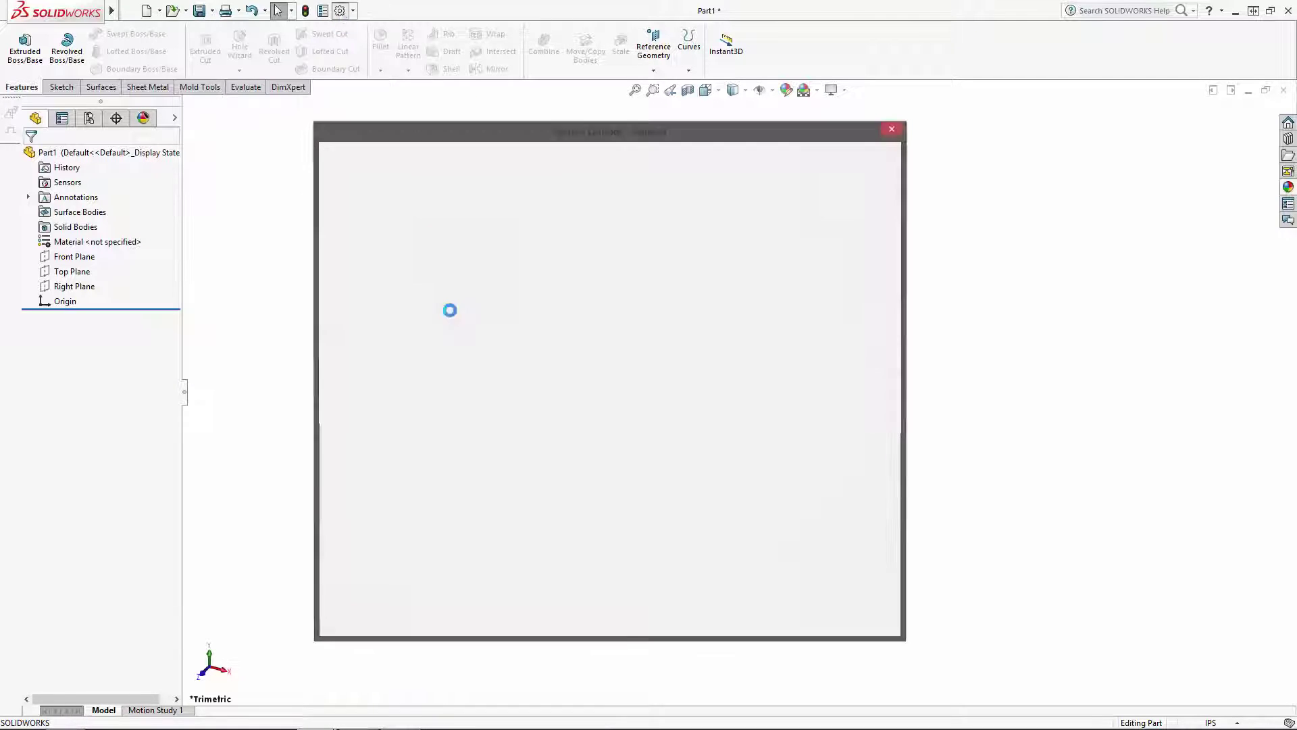
{"action": "left_click", "coordinate": [345, 237]}
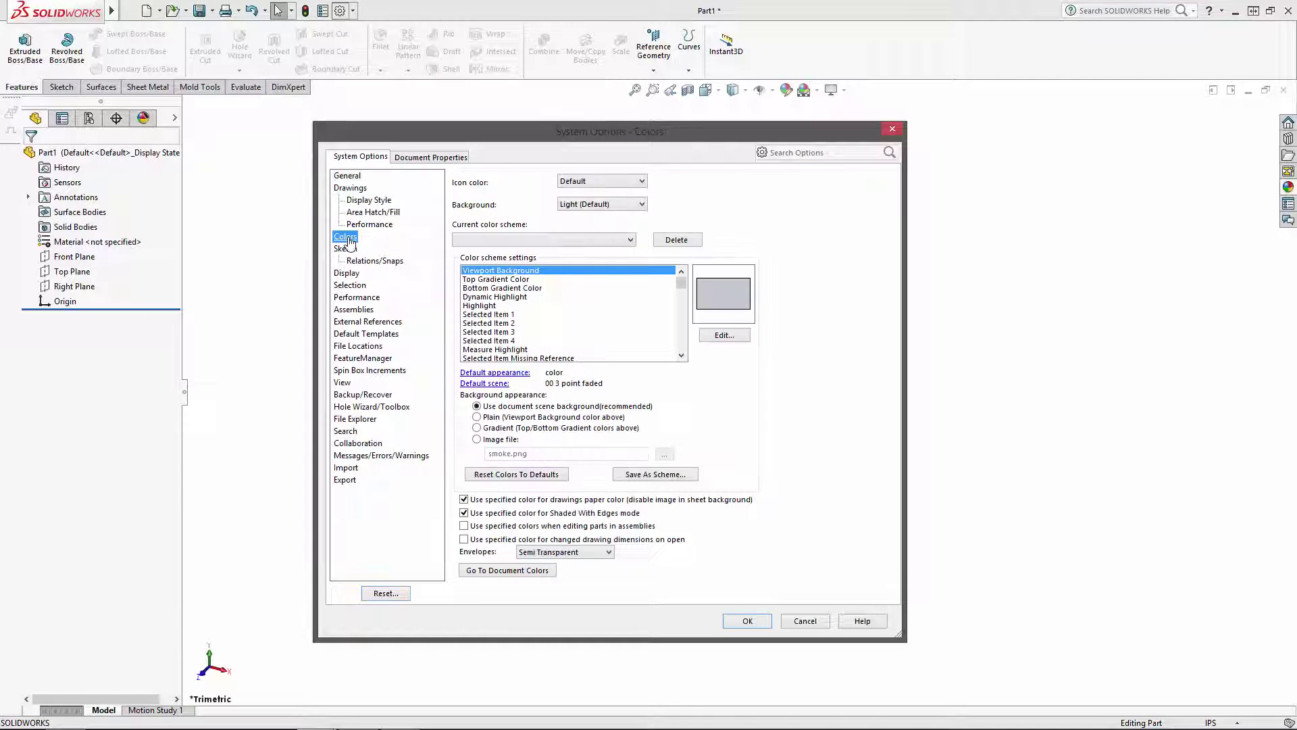
{"action": "left_click_drag", "start_coordinate": [683, 289], "coordinate": [684, 311]}
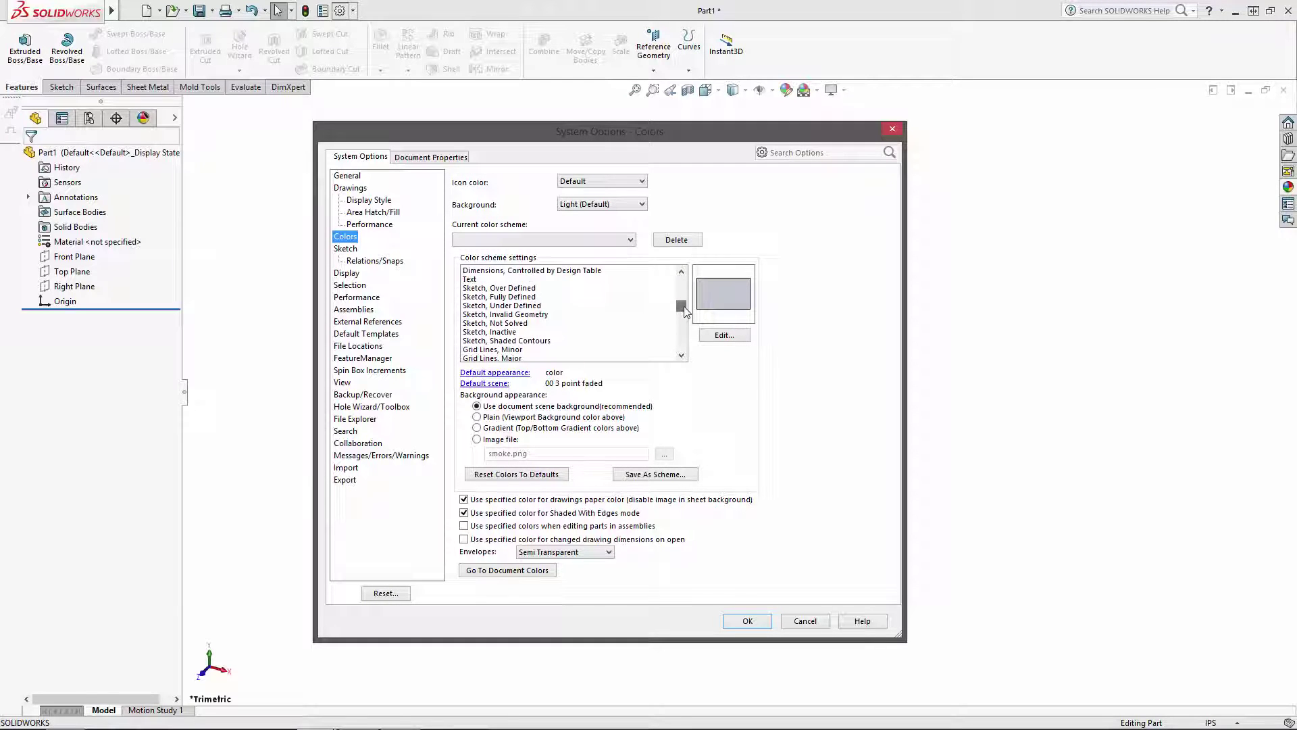
{"action": "left_click", "coordinate": [520, 307]}
{"action": "left_click", "coordinate": [723, 335]}
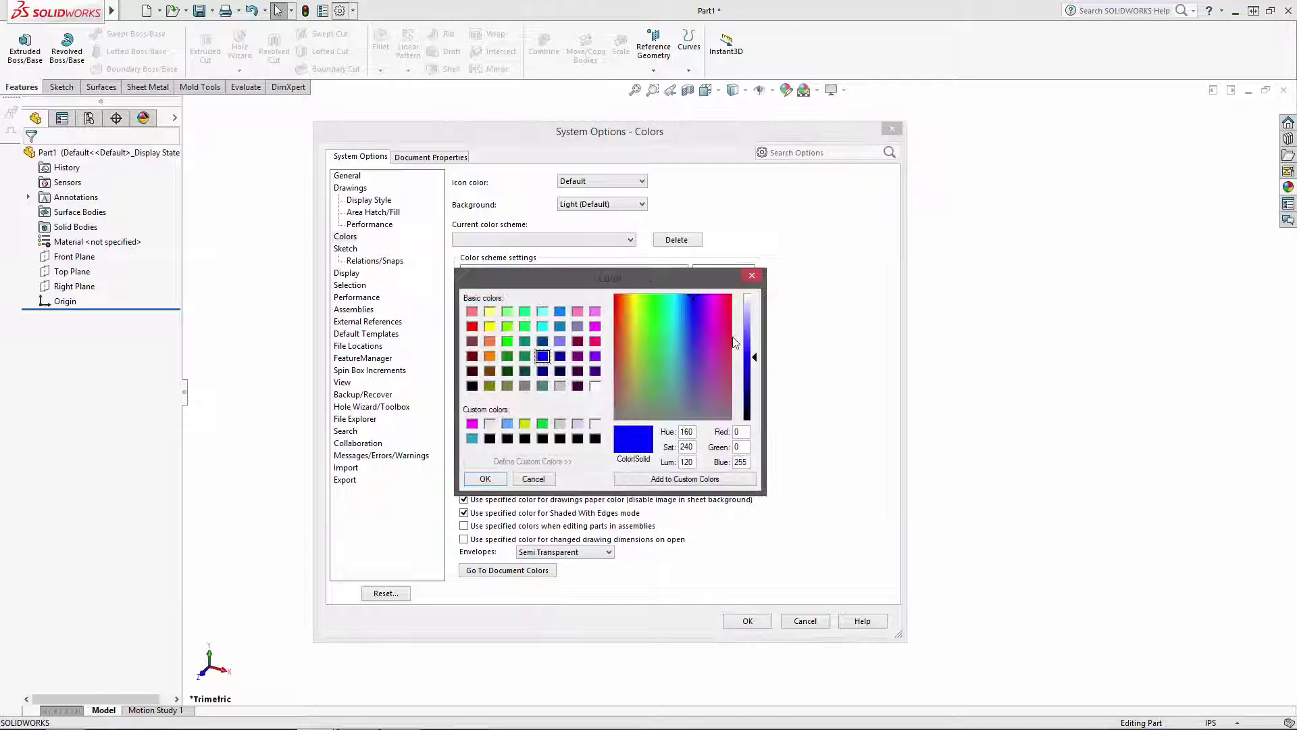
{"action": "left_click", "coordinate": [544, 328]}
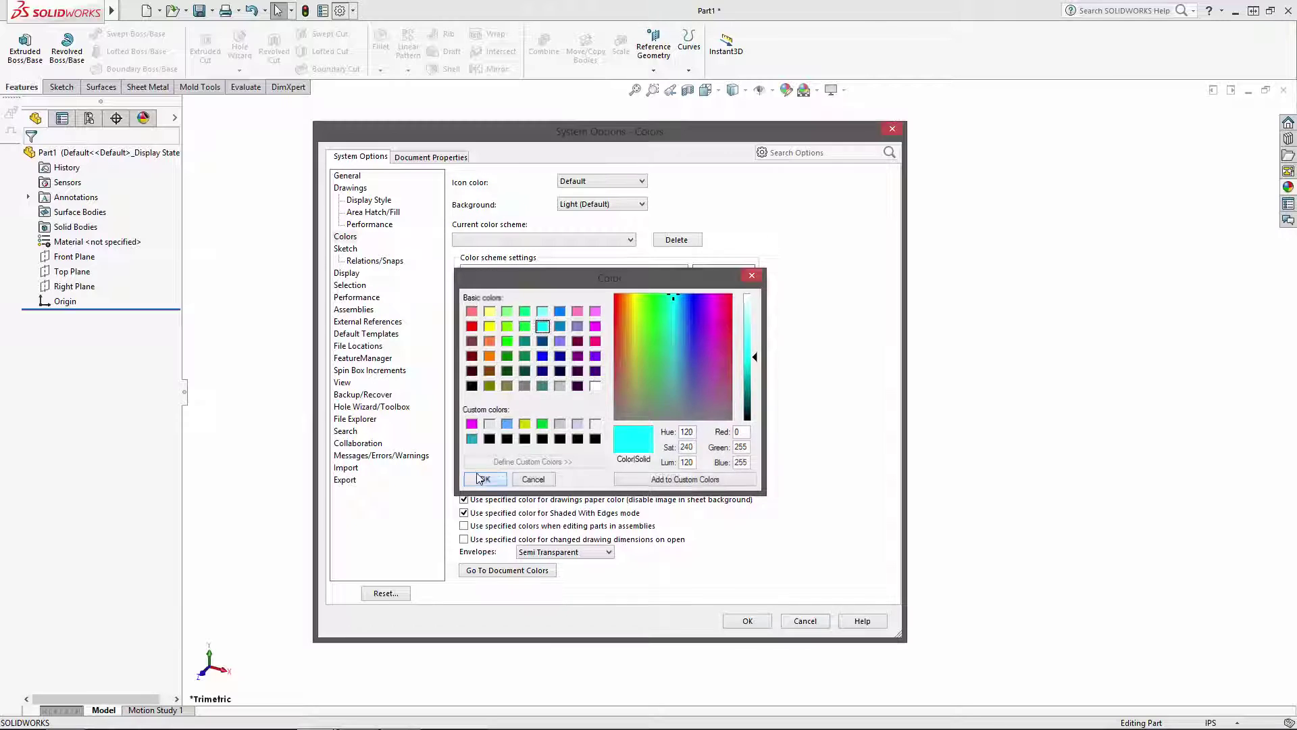
{"action": "left_click", "coordinate": [501, 481]}
Step: Set the system color for inactive sketches to the same cyan and apply the options
{"action": "left_click", "coordinate": [575, 332]}
{"action": "left_click", "coordinate": [723, 335]}
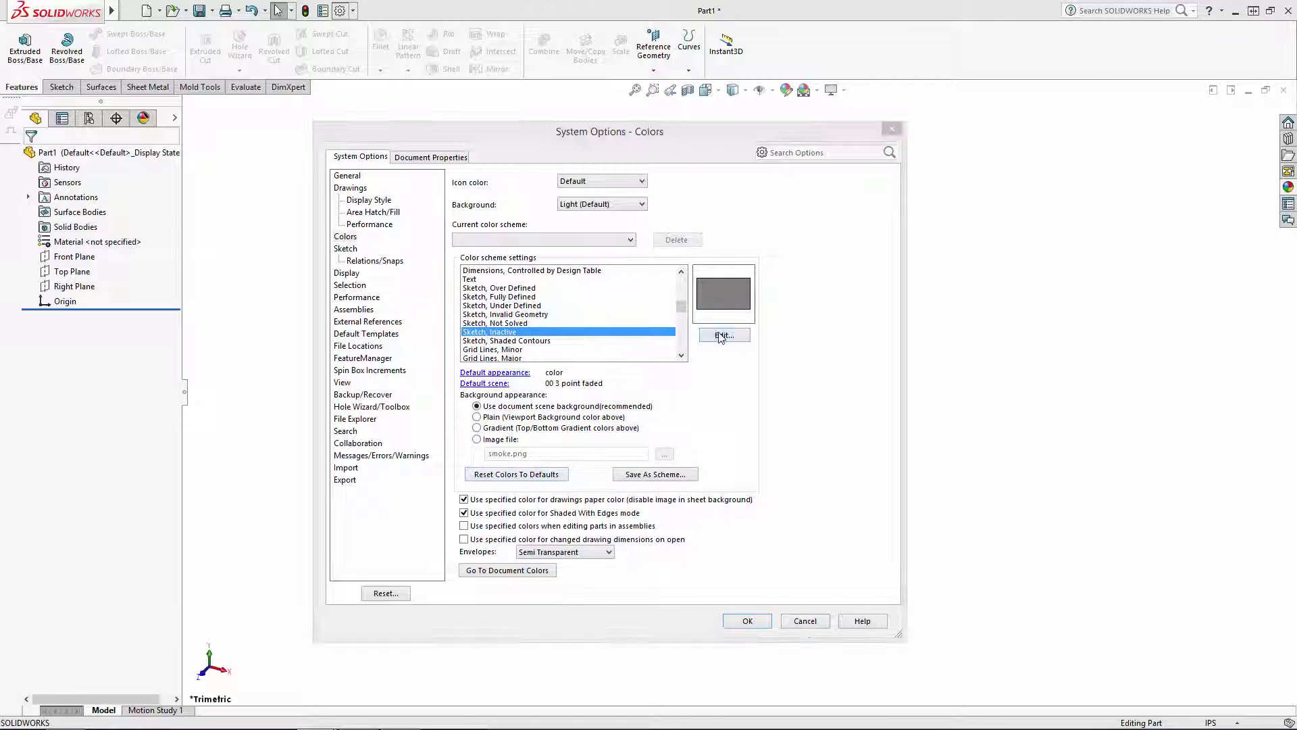
{"action": "left_click", "coordinate": [542, 326]}
{"action": "left_click", "coordinate": [485, 479]}
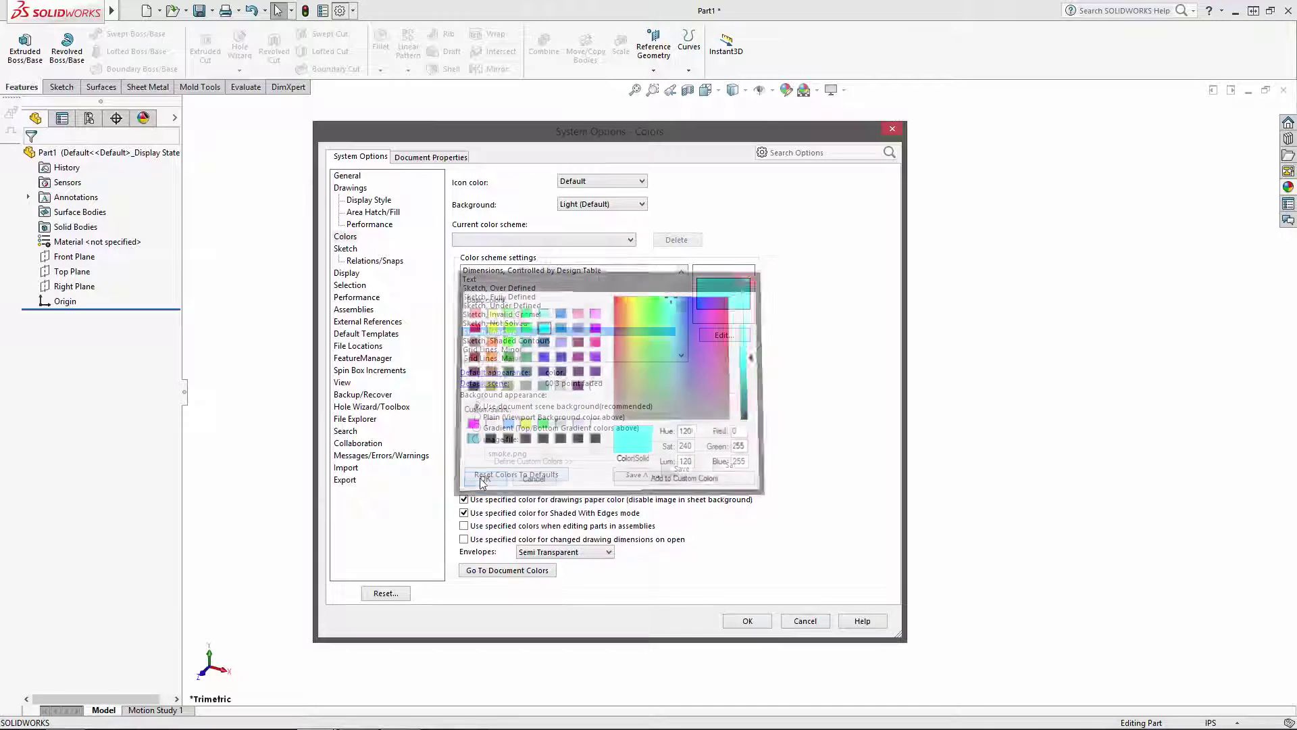
{"action": "left_click", "coordinate": [753, 622]}
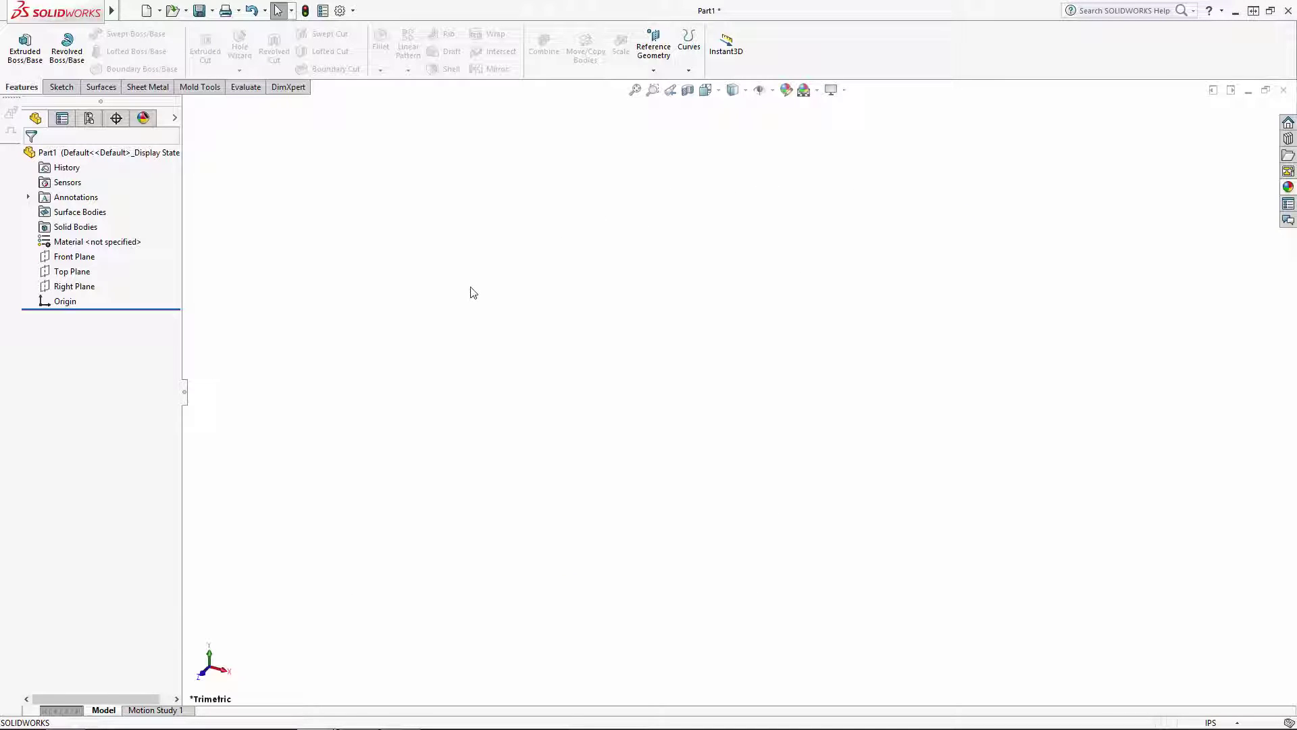
Step: On the Top Plane, sketch two vertical centerlines meeting at the origin, about 1.4 in below it and about 3.3 in above it
{"action": "left_click", "coordinate": [84, 274]}
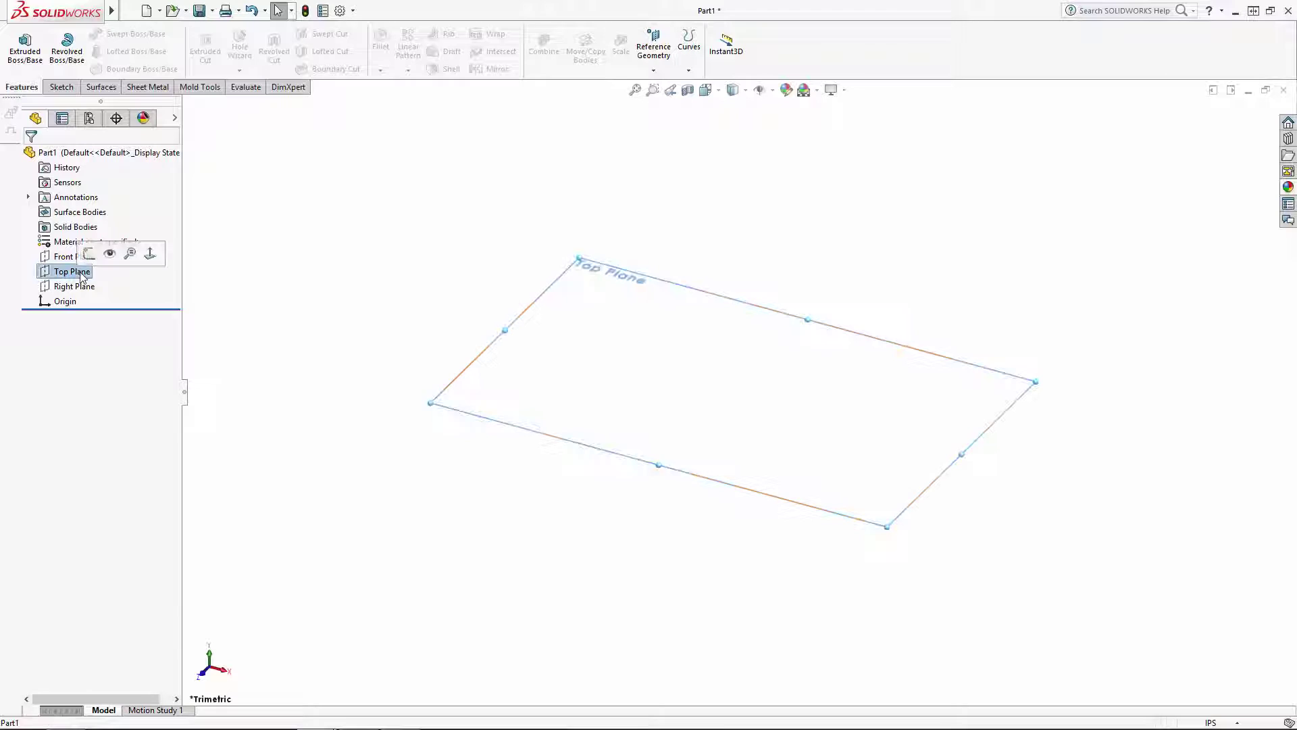
{"action": "left_click", "coordinate": [130, 252]}
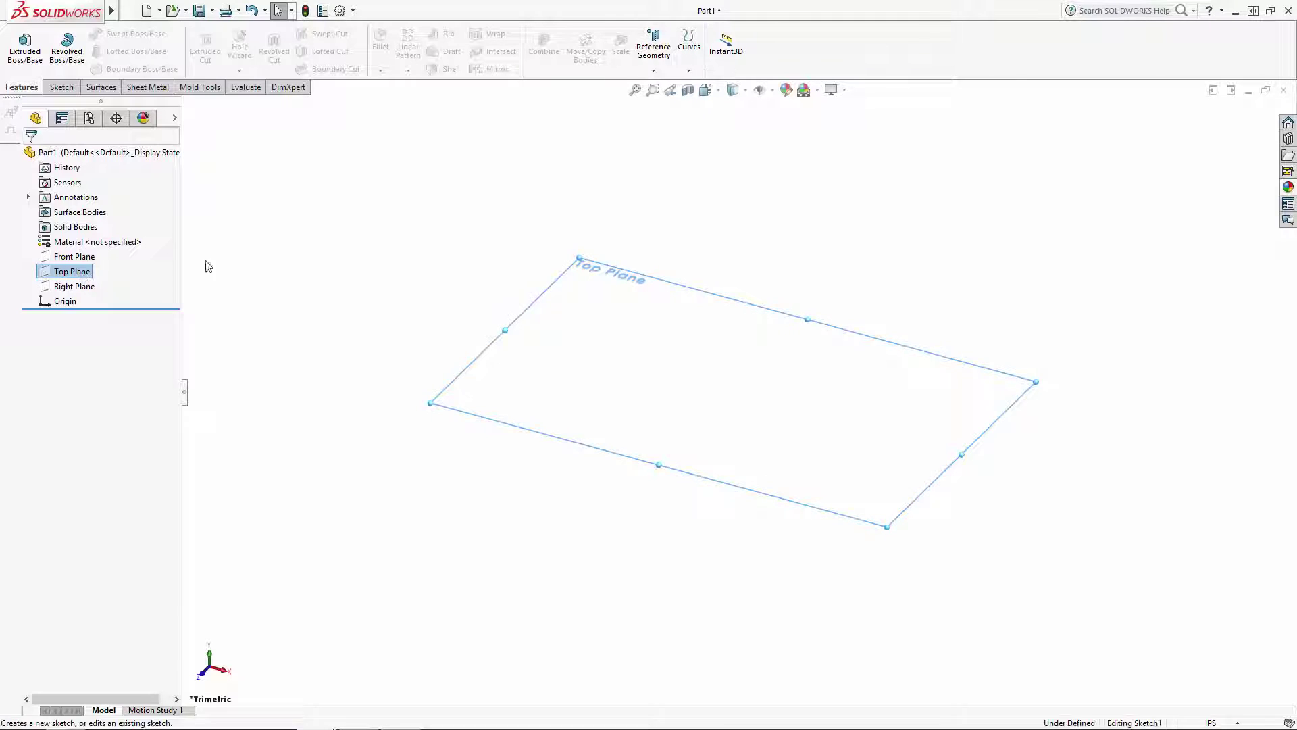
{"action": "left_click", "coordinate": [348, 246]}
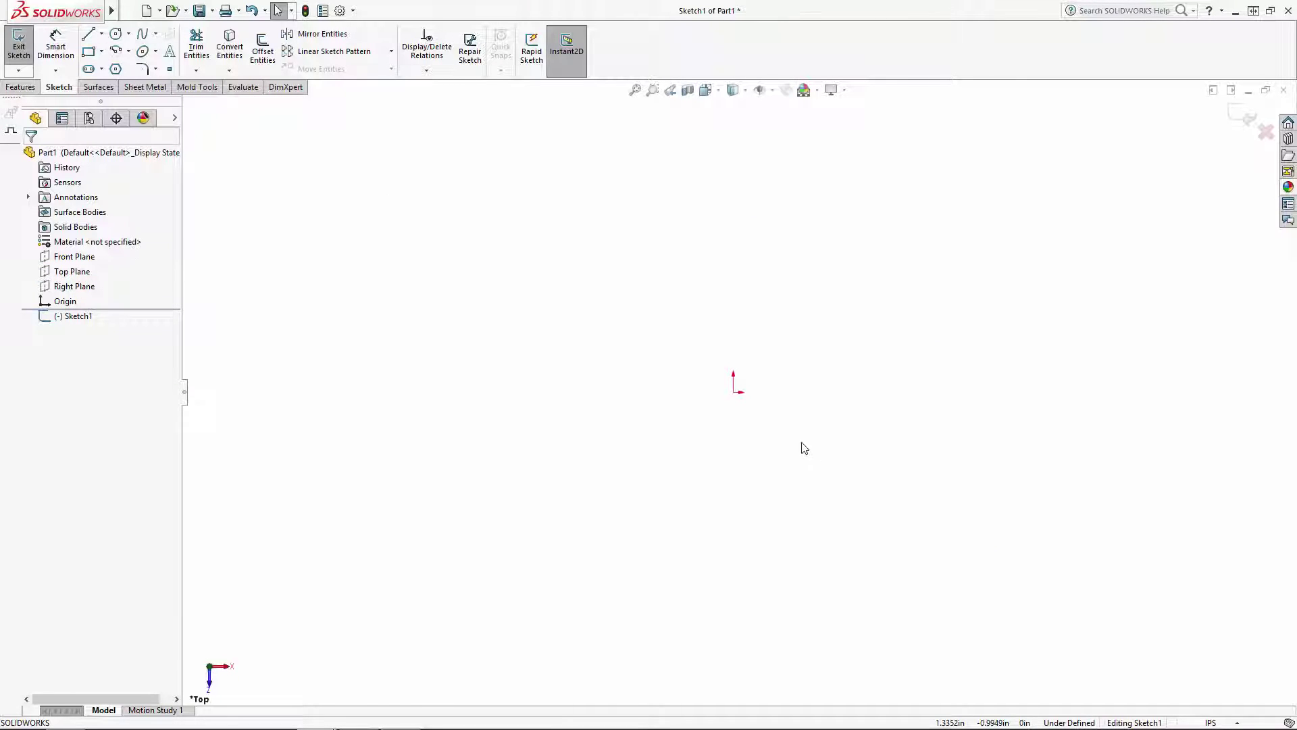
{"action": "left_click", "coordinate": [101, 33]}
{"action": "left_click", "coordinate": [109, 64]}
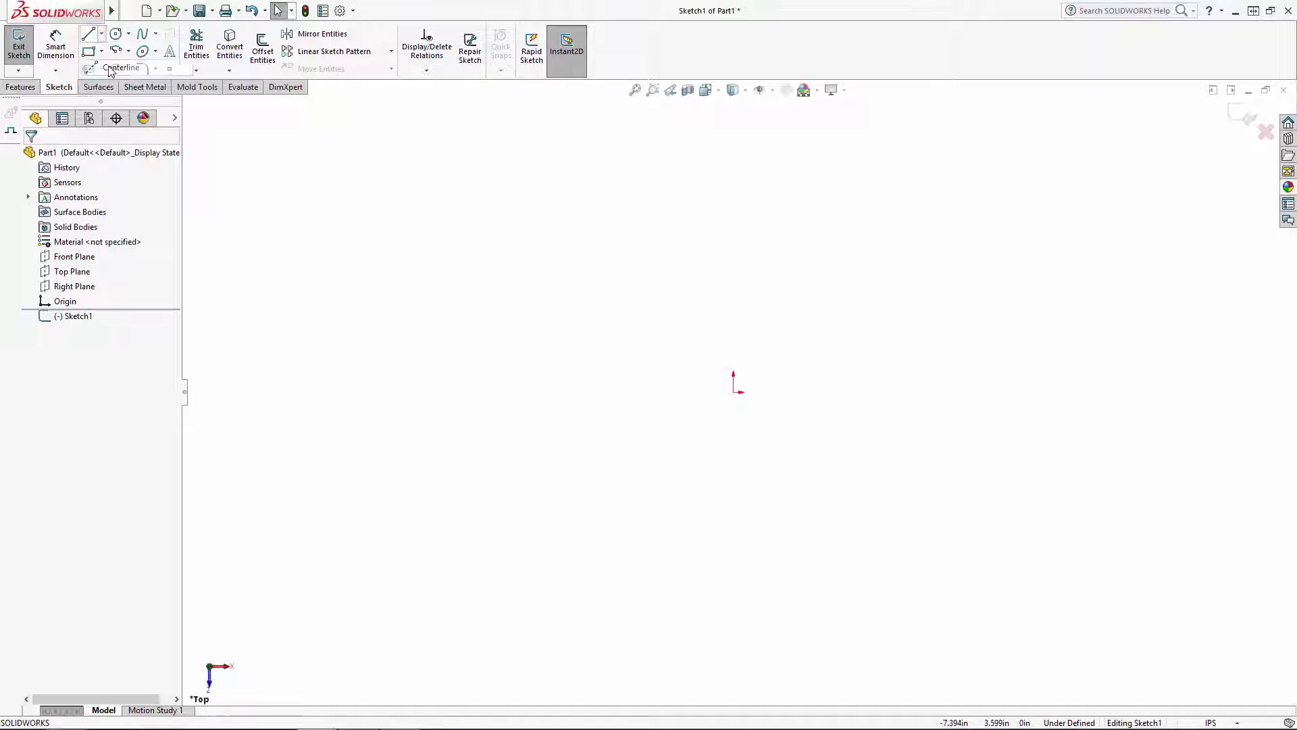
{"action": "left_click", "coordinate": [733, 497]}
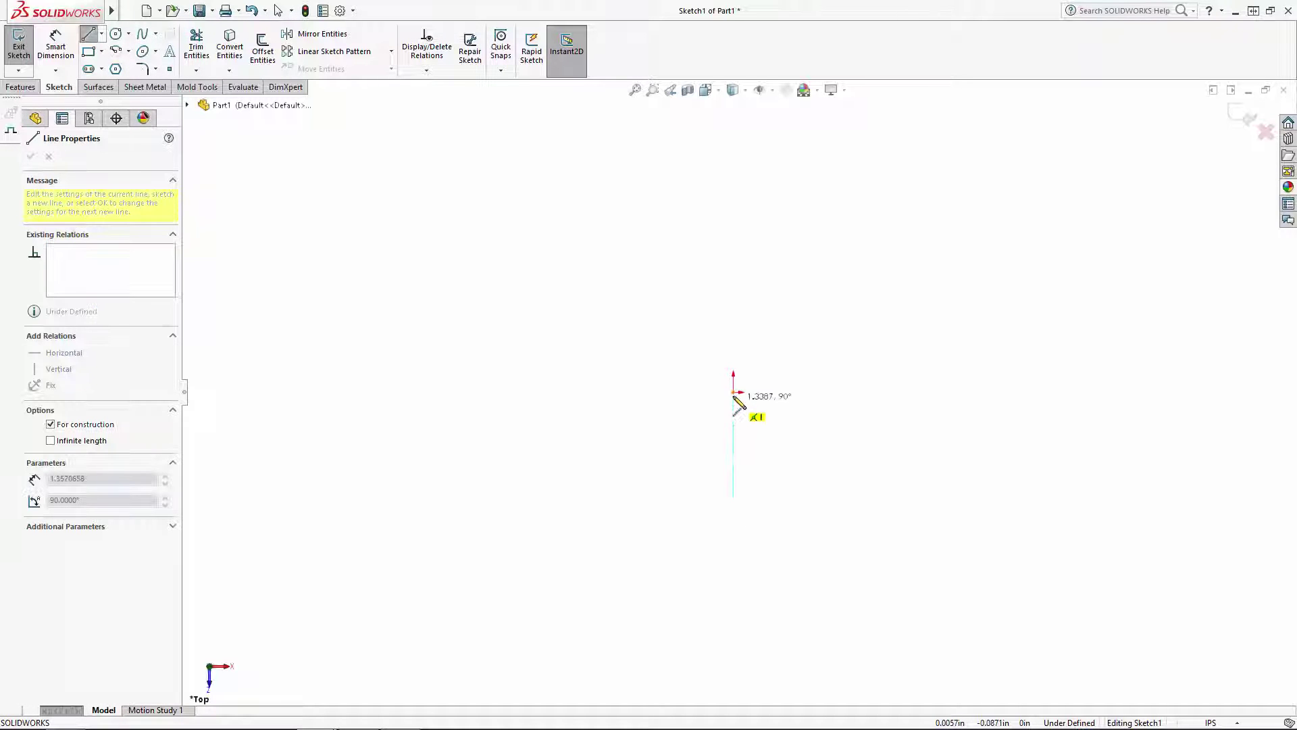
{"action": "left_click", "coordinate": [733, 391]}
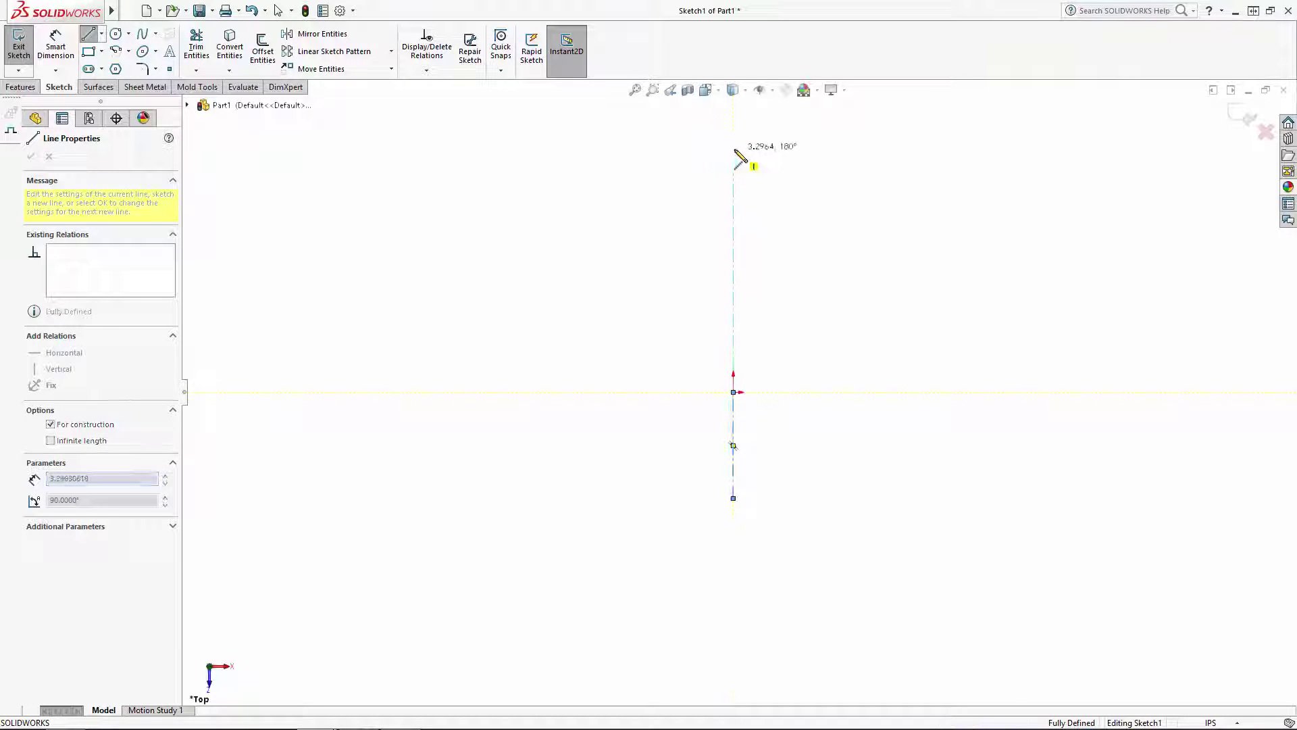
{"action": "left_click", "coordinate": [734, 148]}
{"action": "key", "text": "Escape"}
{"action": "key", "text": "Return"}
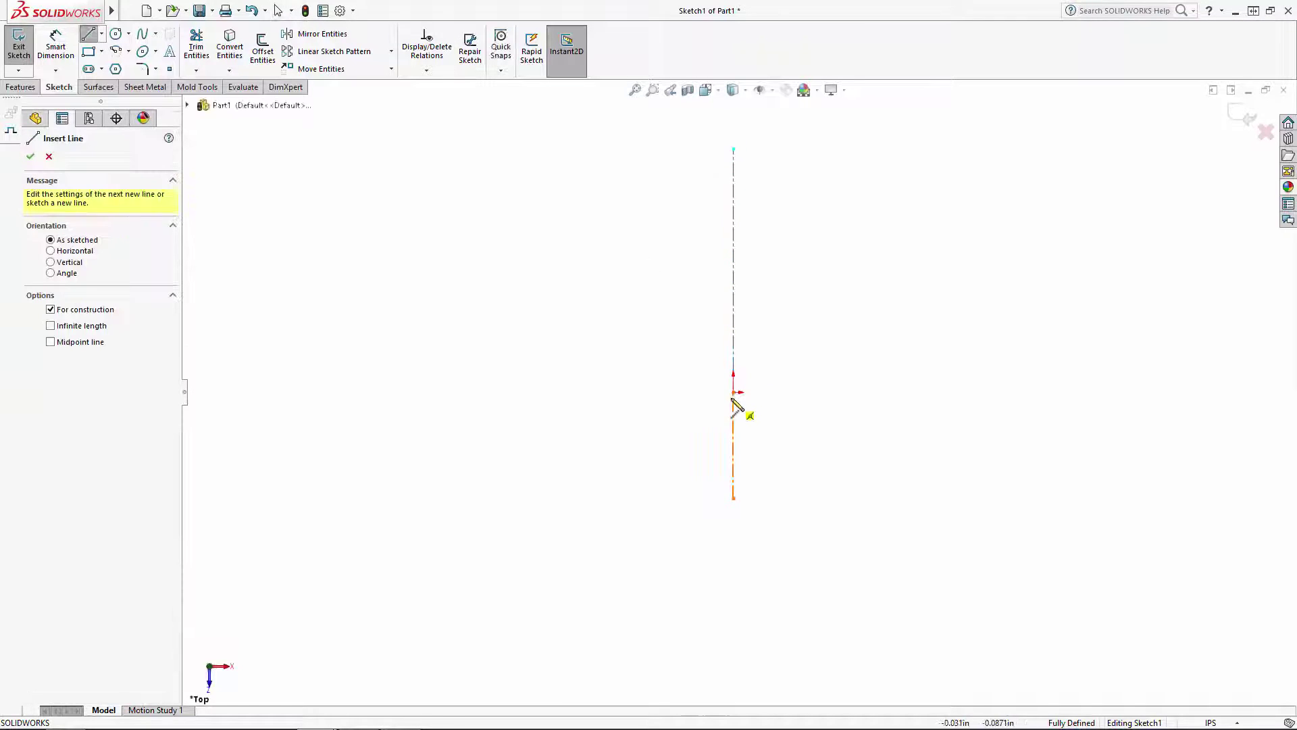
Step: Sketch a centerline about 3.17 in long leftward from the origin and make it horizontal
{"action": "left_click", "coordinate": [733, 392]}
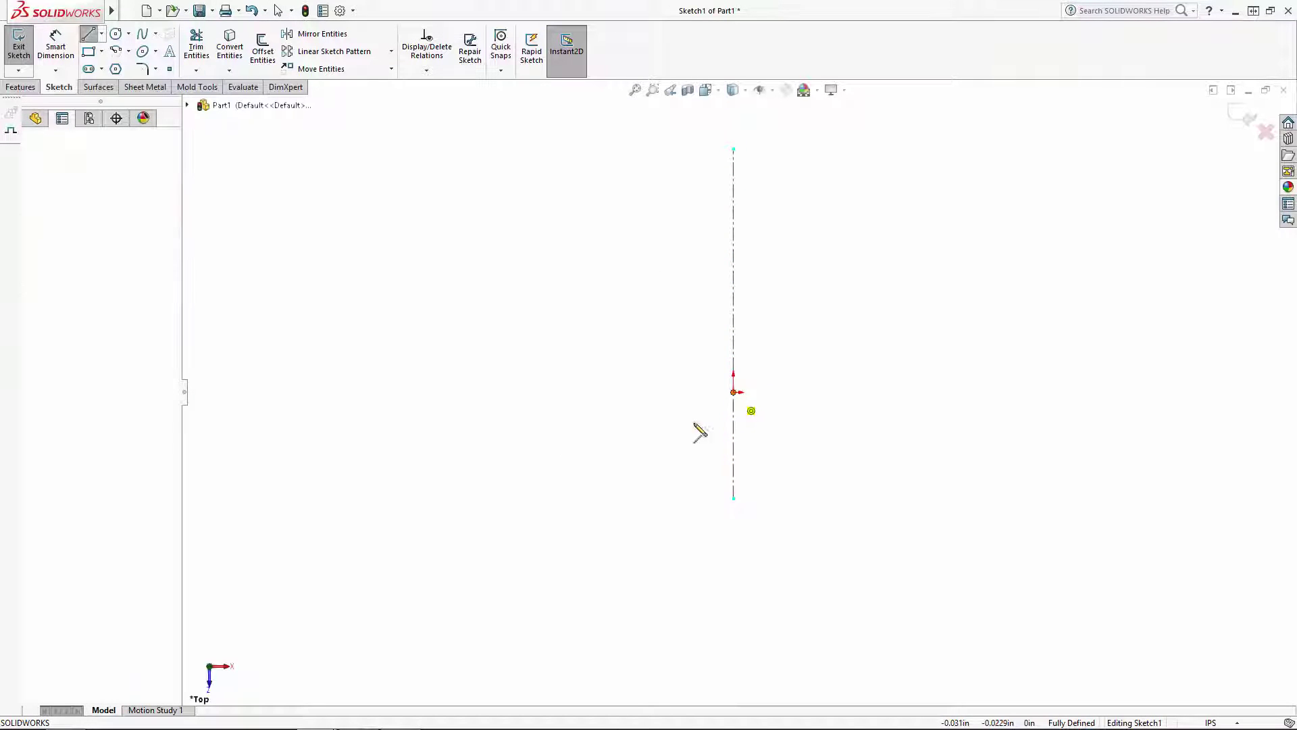
{"action": "left_click", "coordinate": [500, 387]}
{"action": "key", "text": "Escape"}
{"action": "left_click", "coordinate": [525, 392]}
{"action": "left_click", "coordinate": [559, 329]}
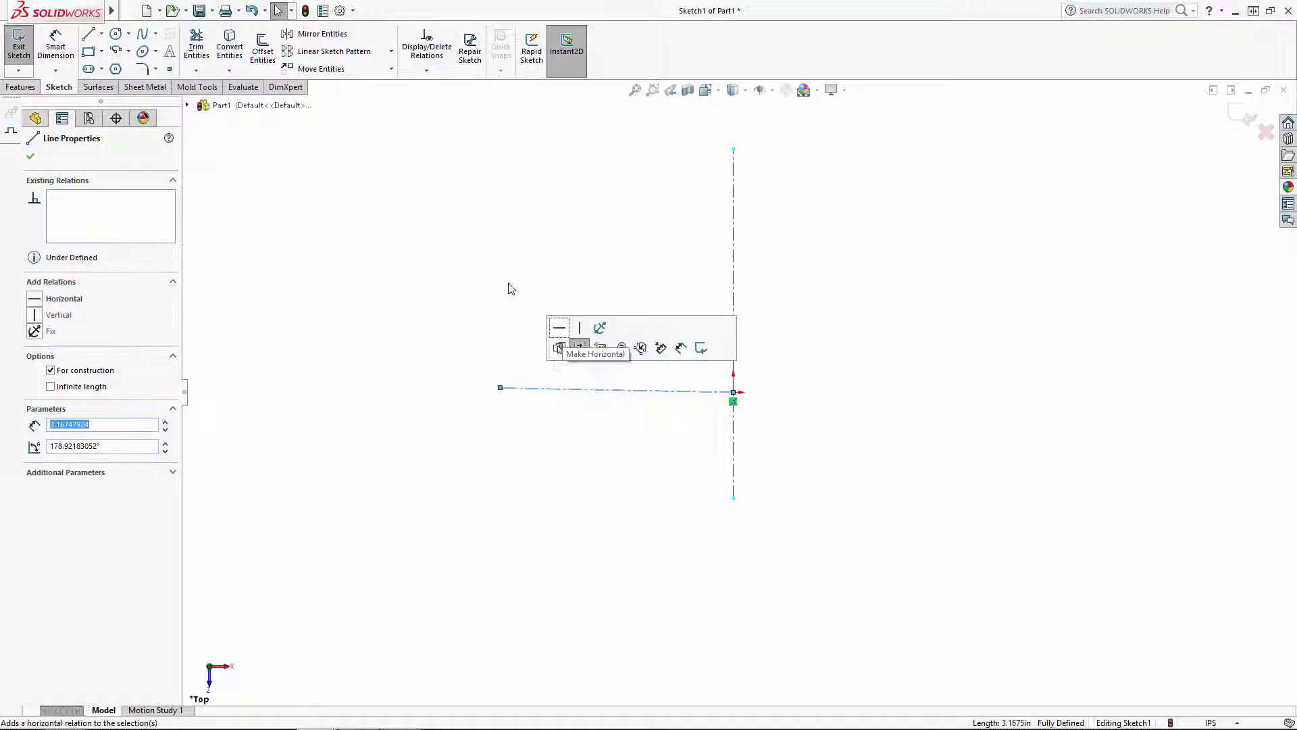
{"action": "key", "text": "Escape"}
Step: Dimension the horizontal centerline's length to 15 in
{"action": "left_click", "coordinate": [56, 46]}
{"action": "left_click", "coordinate": [610, 392]}
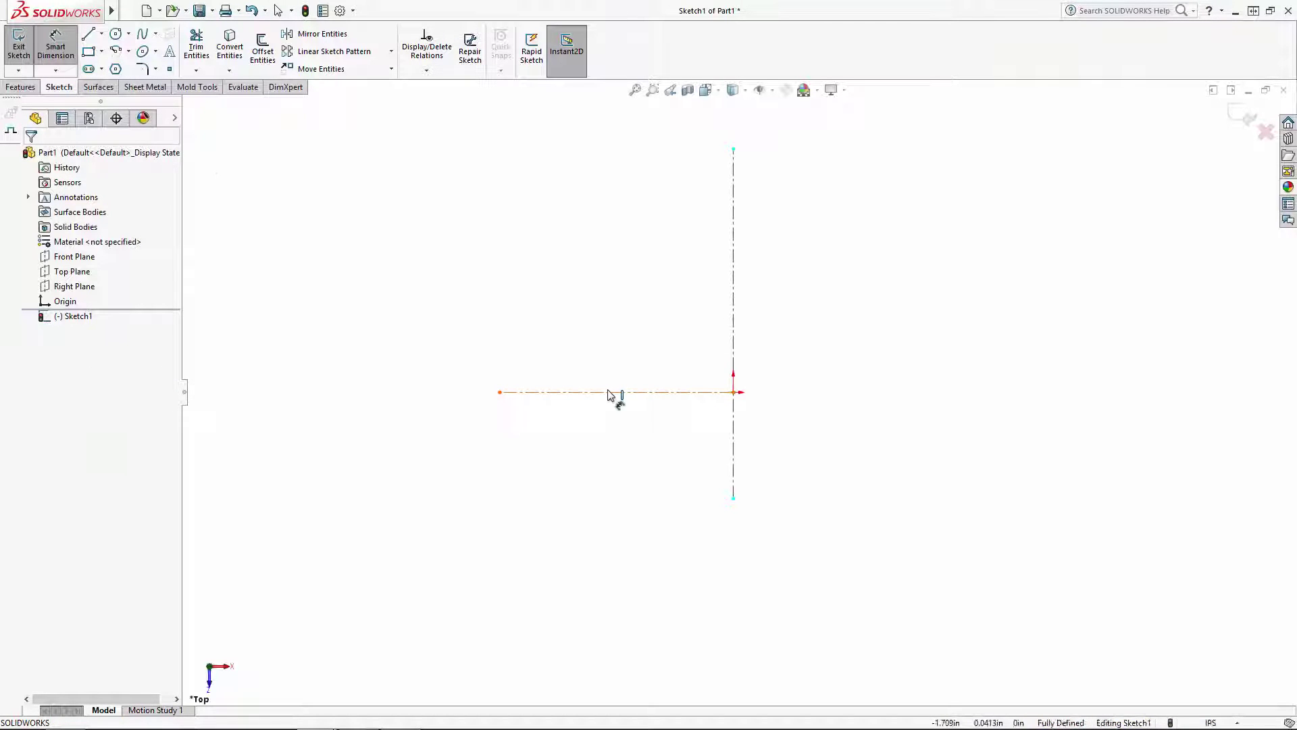
{"action": "left_click", "coordinate": [616, 471]}
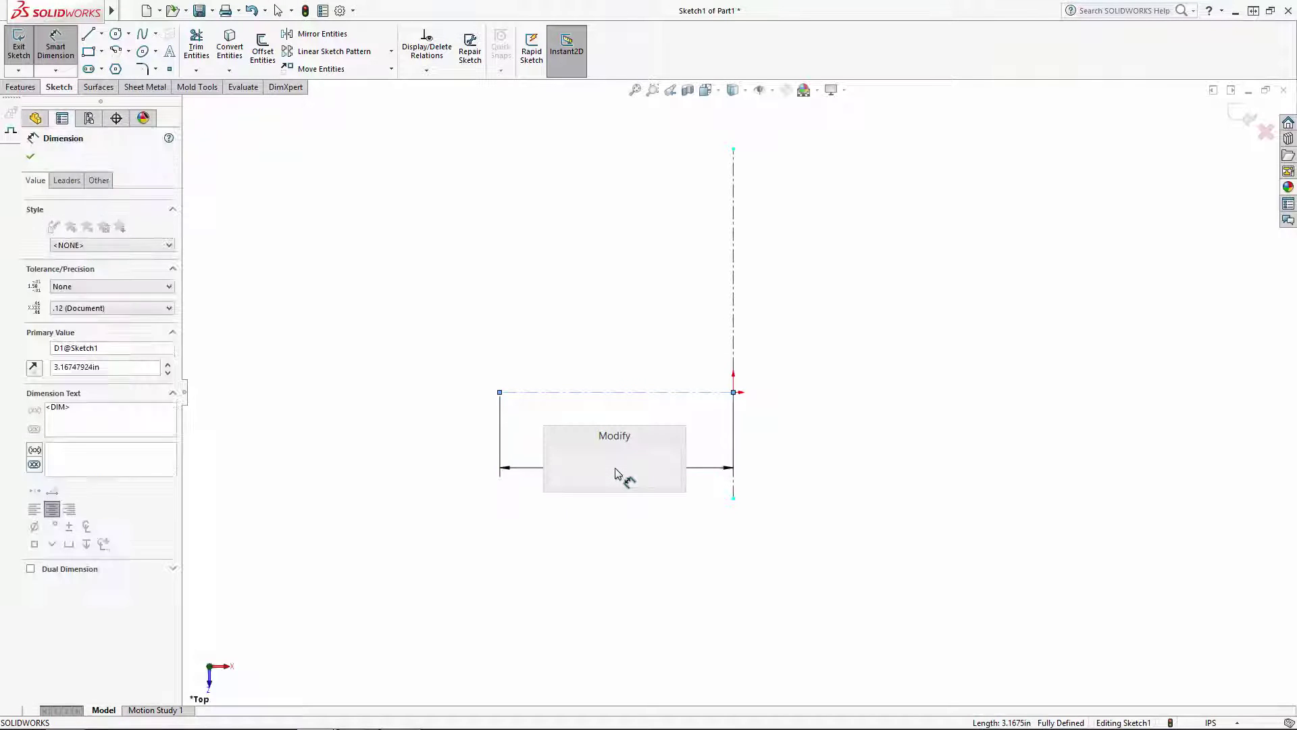
{"action": "type", "text": "15"}
{"action": "key", "text": "Return"}
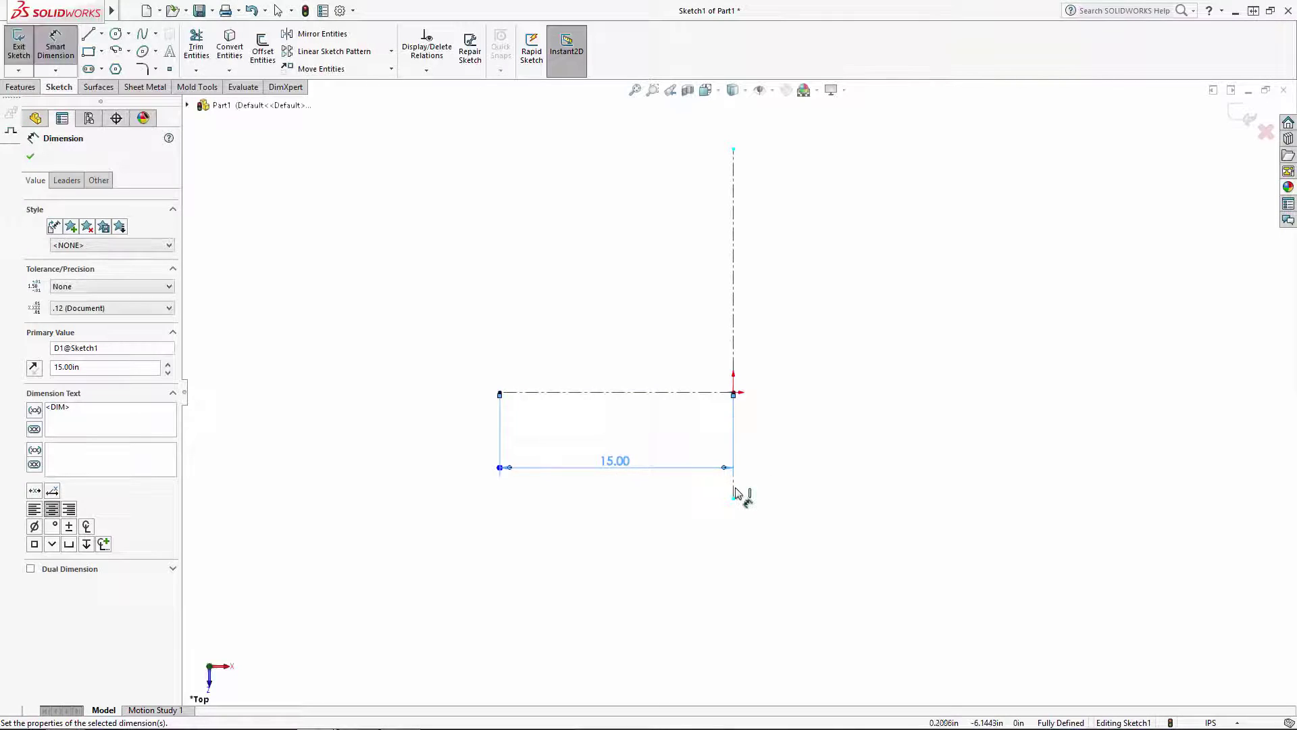
Step: Dimension the vertical centerline segment below the origin to 5.015 in
{"action": "left_click", "coordinate": [734, 485]}
{"action": "left_click", "coordinate": [797, 456]}
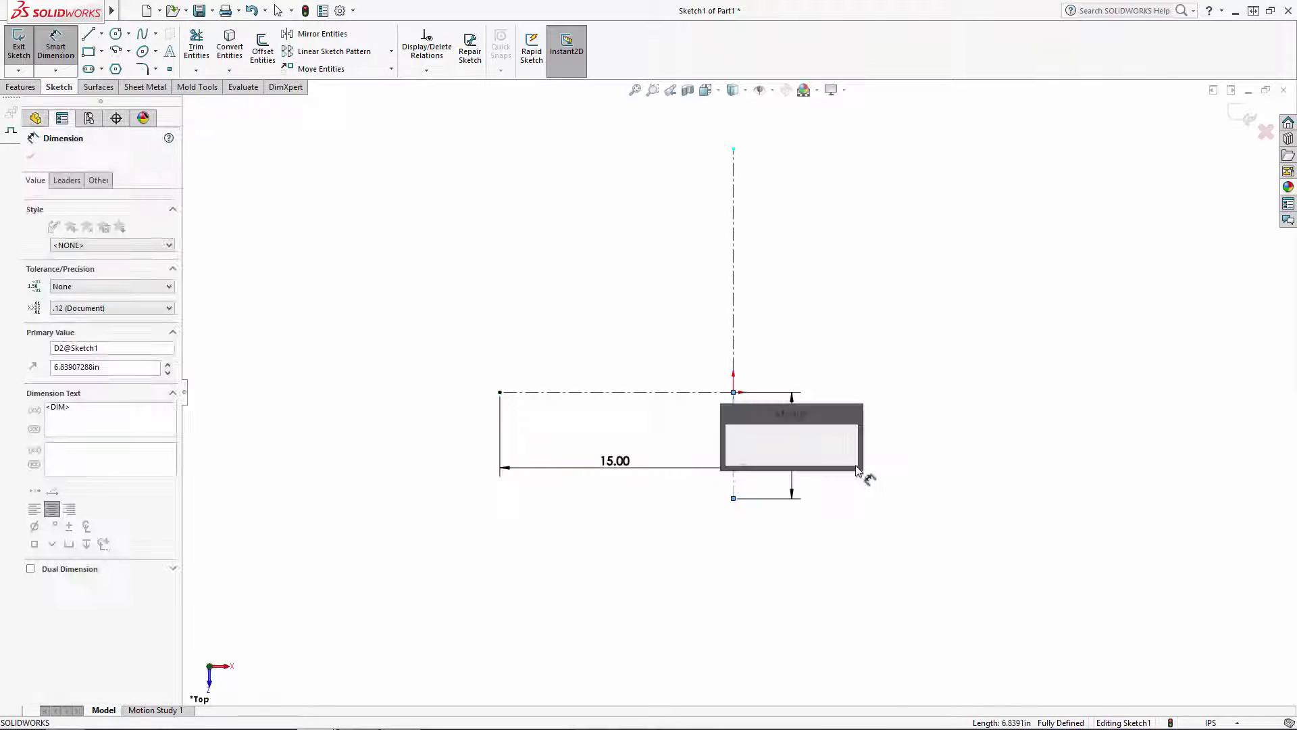
{"action": "type", "text": "5.02"}
{"action": "key", "text": "Return"}
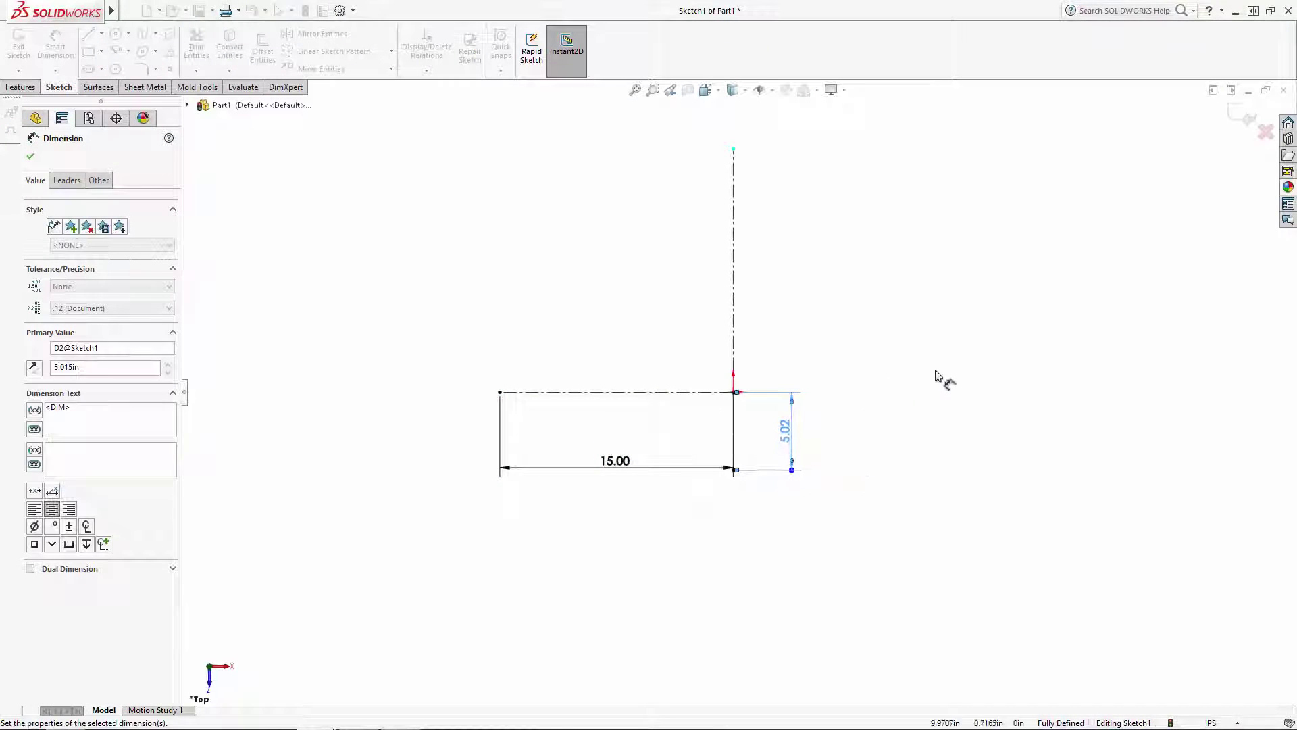
{"action": "key", "text": "Escape"}
Step: Dimension the overall height between the lowest and highest centerline endpoints to 18.875 in
{"action": "left_click", "coordinate": [55, 40]}
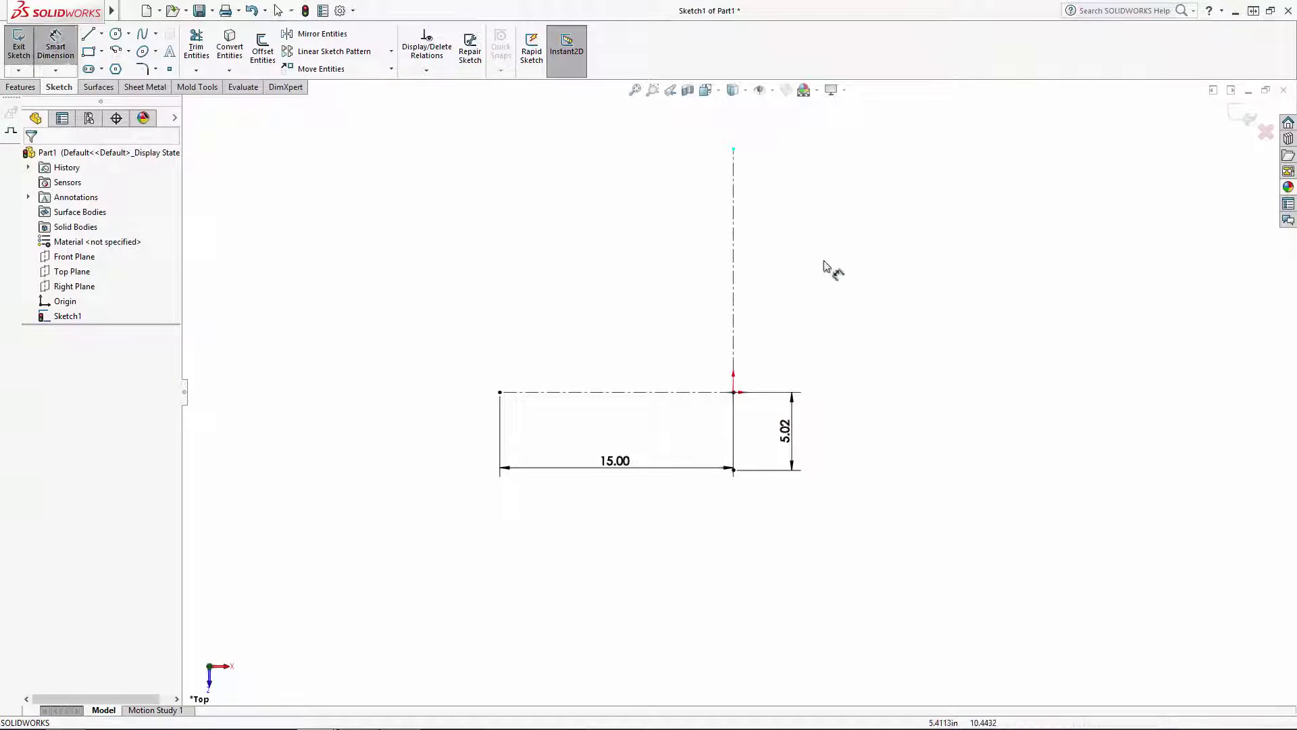
{"action": "left_click", "coordinate": [733, 469]}
{"action": "left_click", "coordinate": [733, 149]}
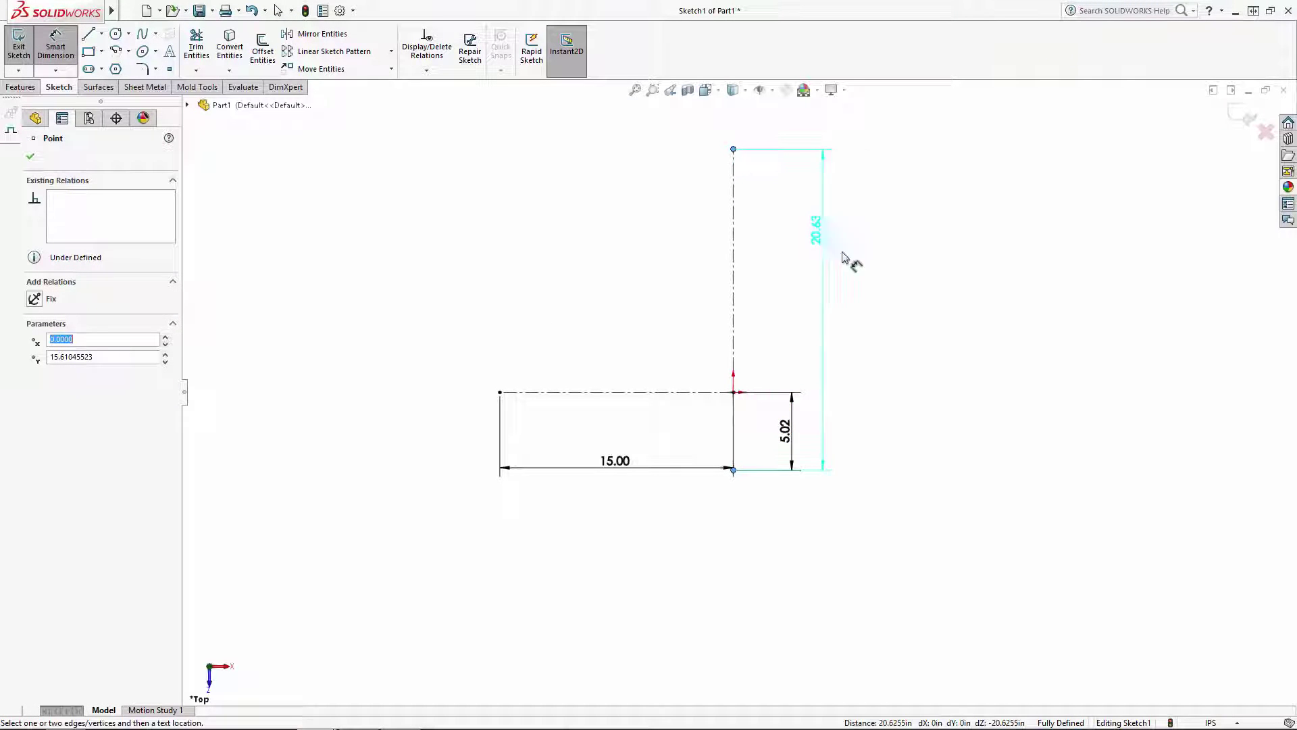
{"action": "left_click", "coordinate": [876, 289]}
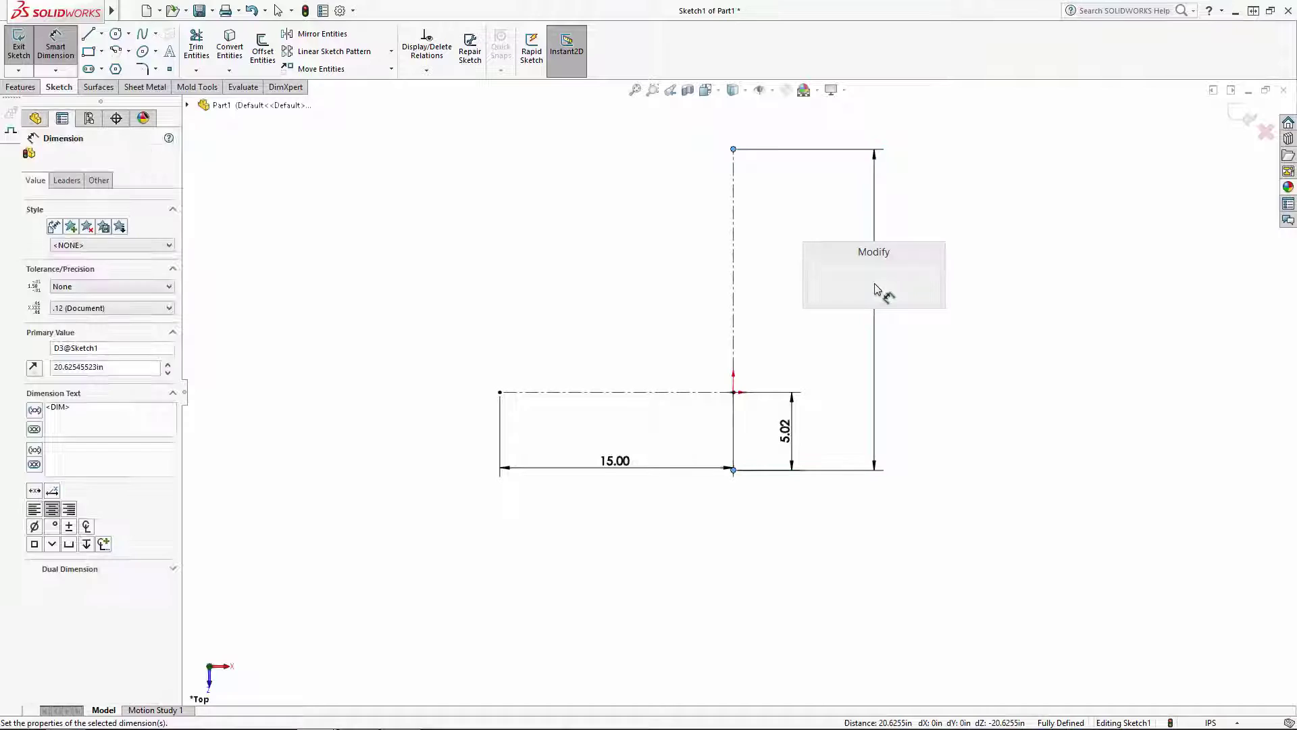
{"action": "type", "text": "18"}
{"action": "type", "text": ".88"}
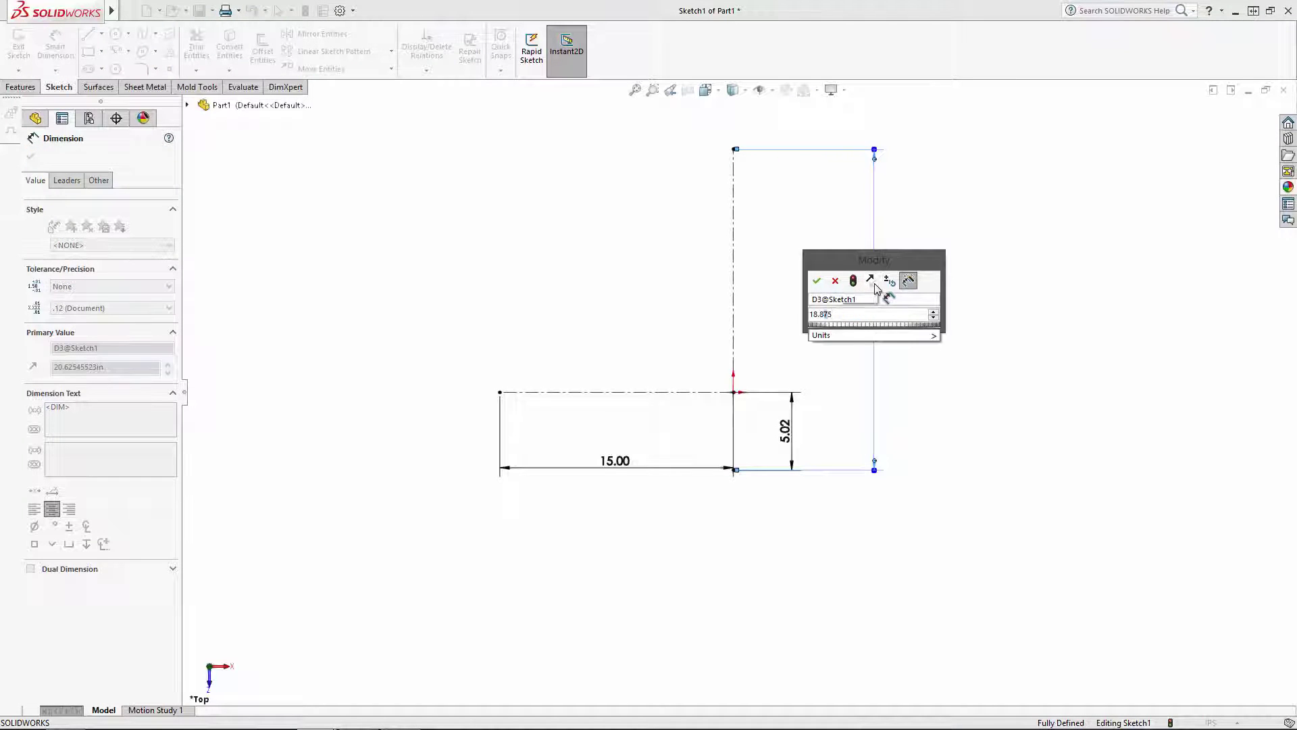
{"action": "key", "text": "Return"}
{"action": "key", "text": "Escape"}
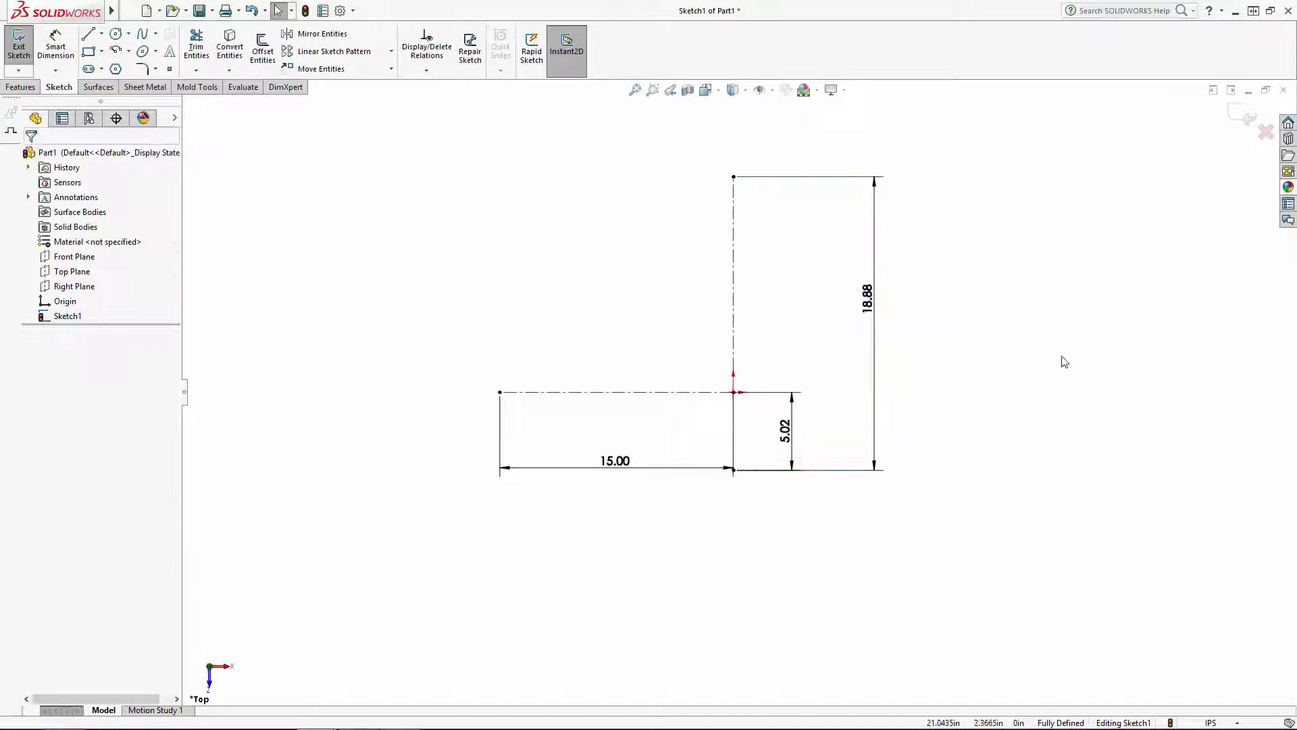
Step: Insert the spirit_of_st_louis_topview image as a sketch picture and disable its scale tool
{"action": "mouse_move", "coordinate": [116, 19]}
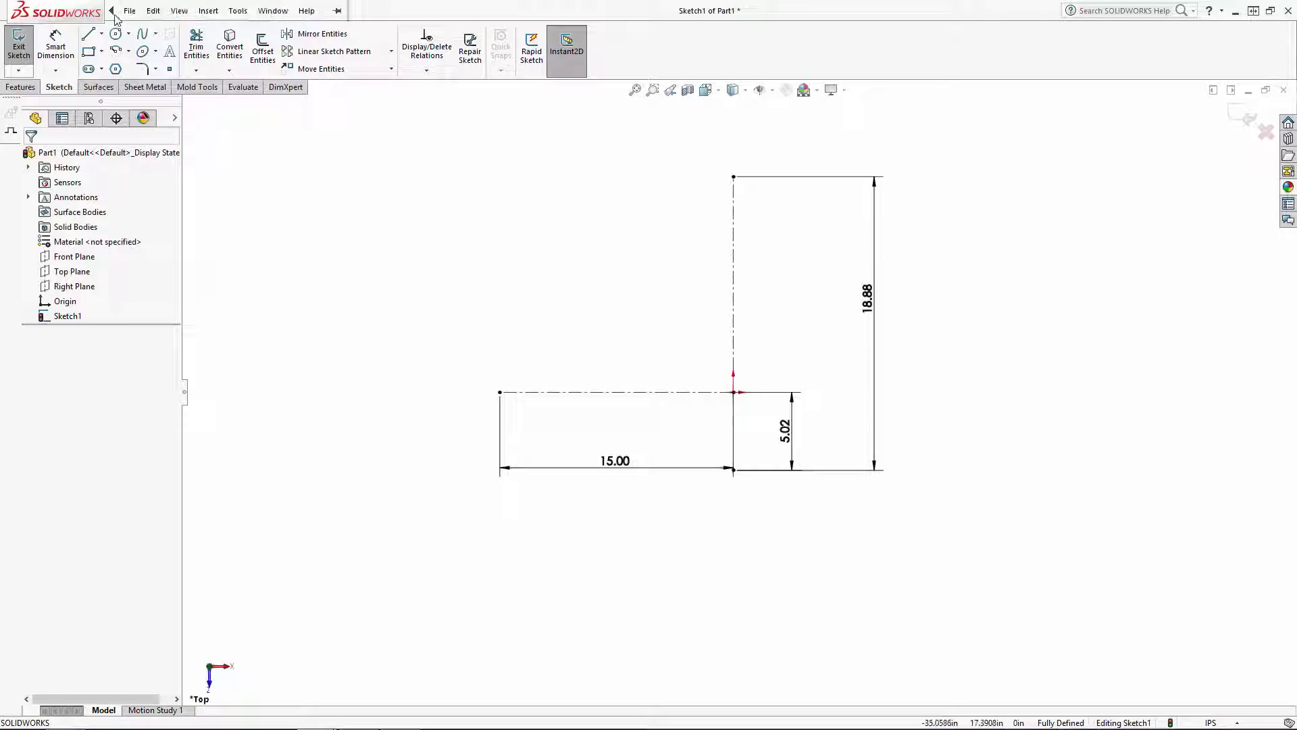
{"action": "left_click", "coordinate": [238, 10]}
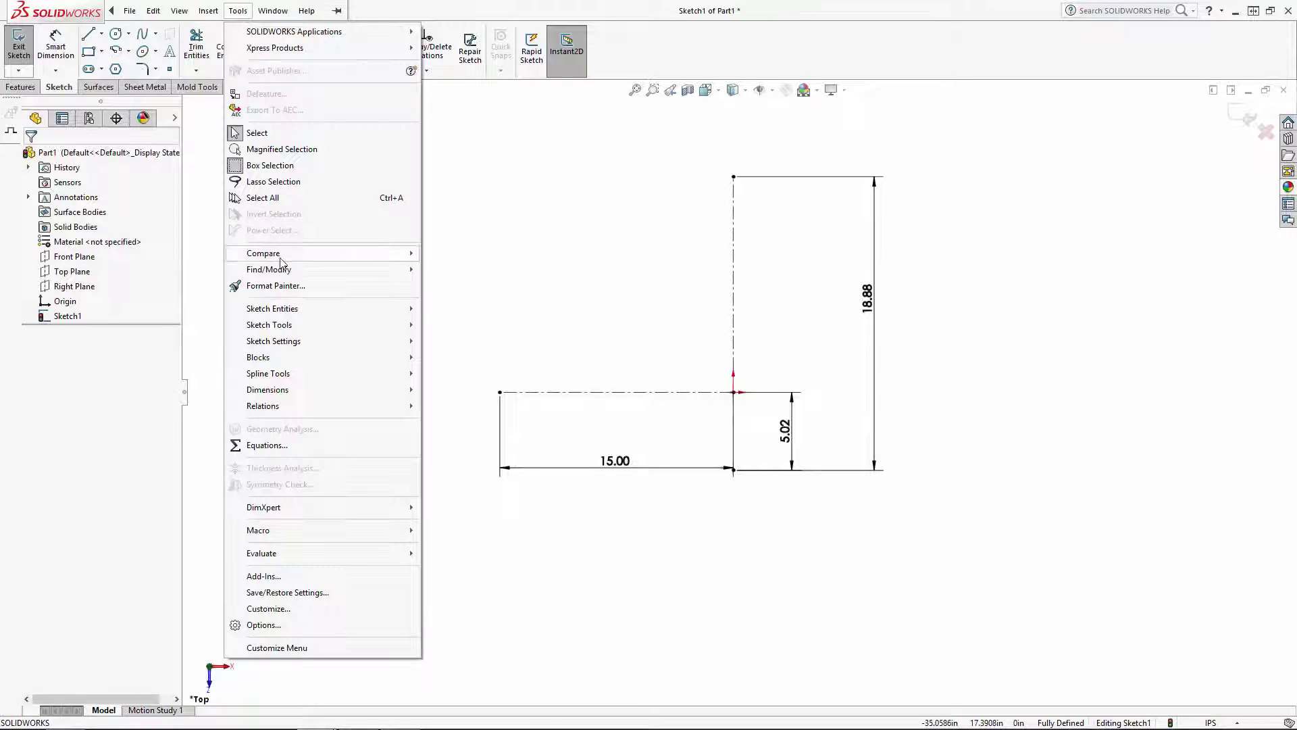
{"action": "mouse_move", "coordinate": [283, 330]}
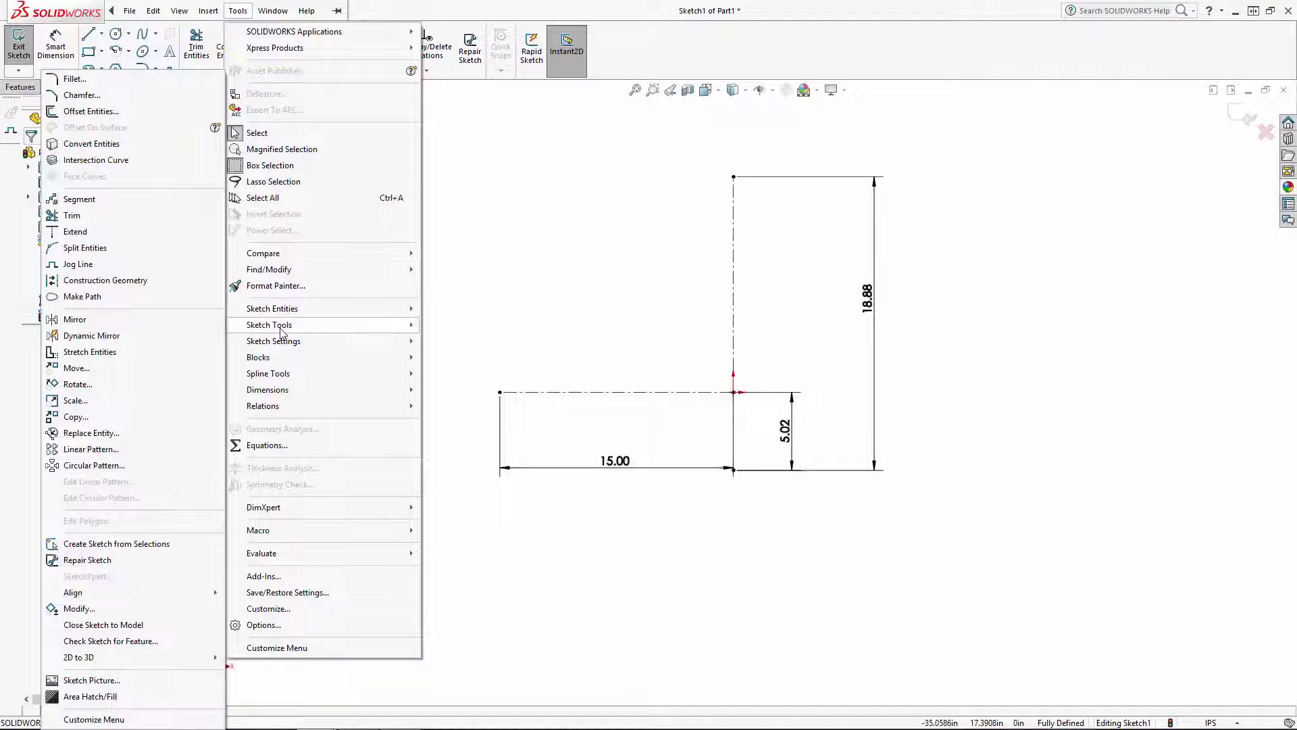
{"action": "left_click", "coordinate": [95, 681]}
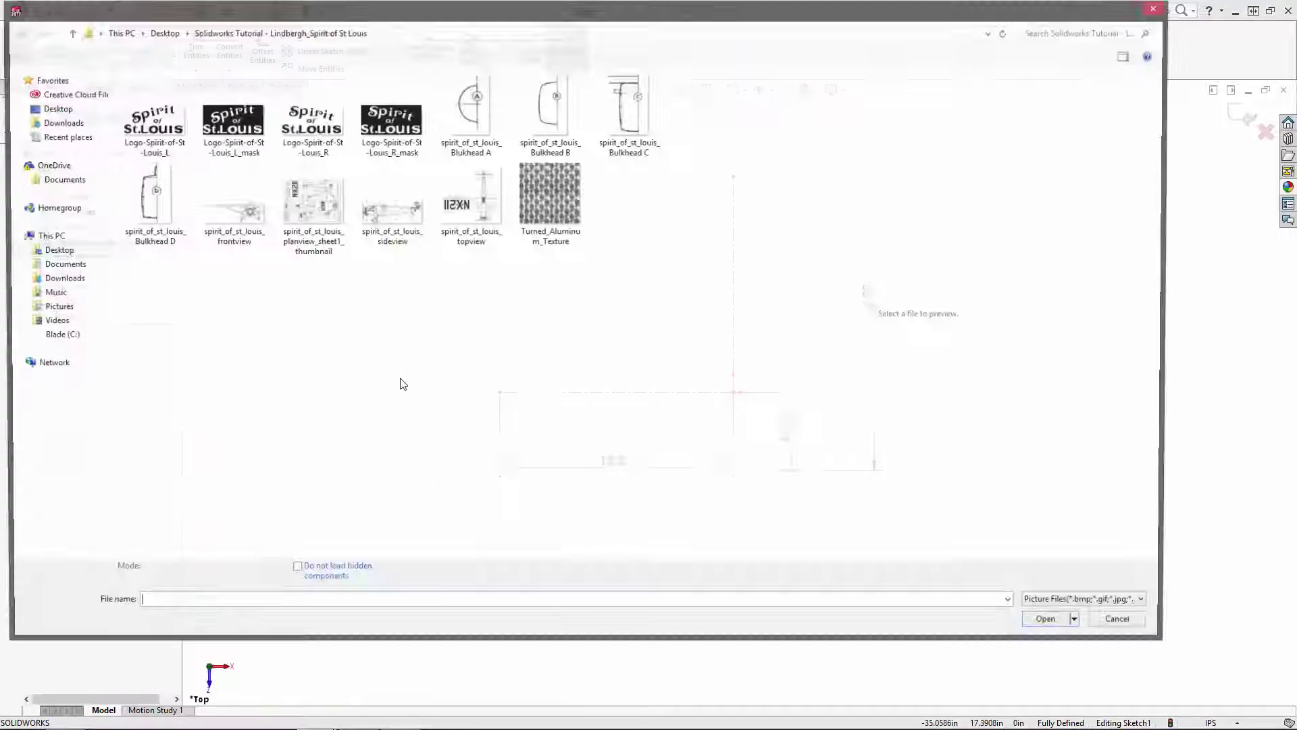
{"action": "left_click", "coordinate": [465, 208]}
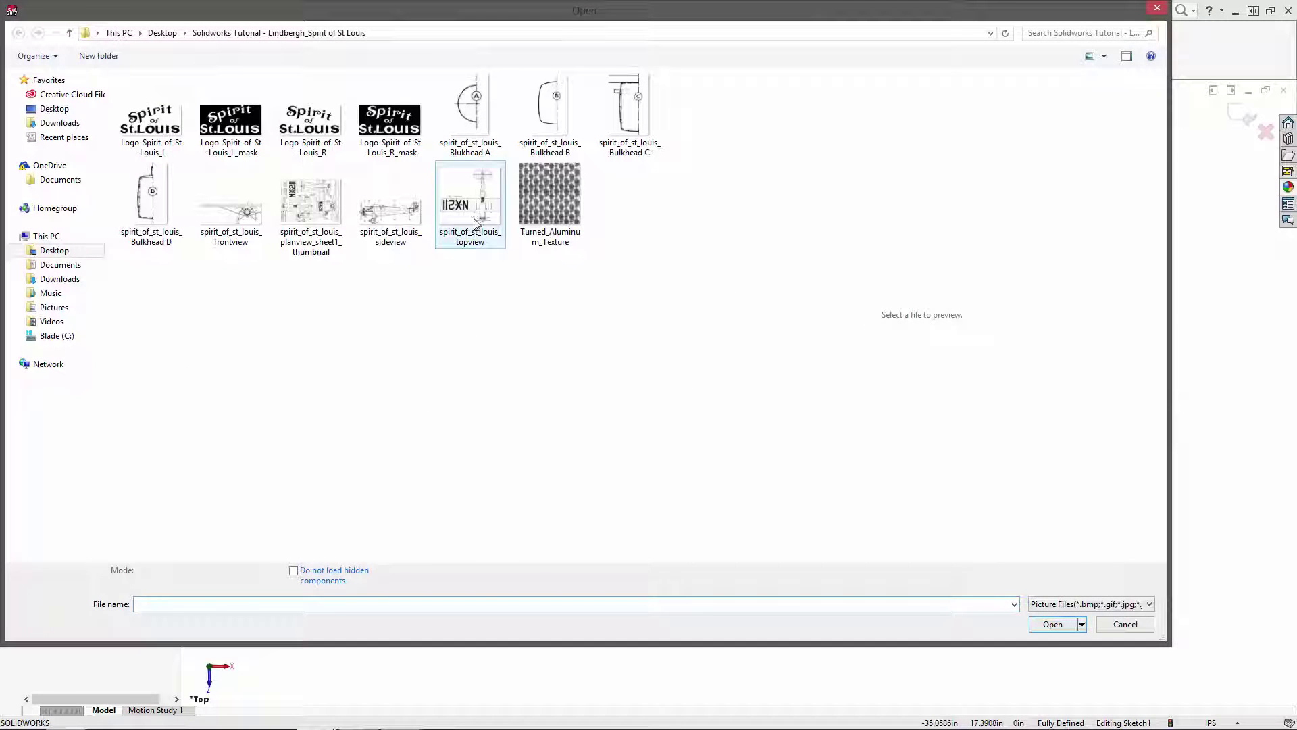
{"action": "left_click", "coordinate": [1049, 617]}
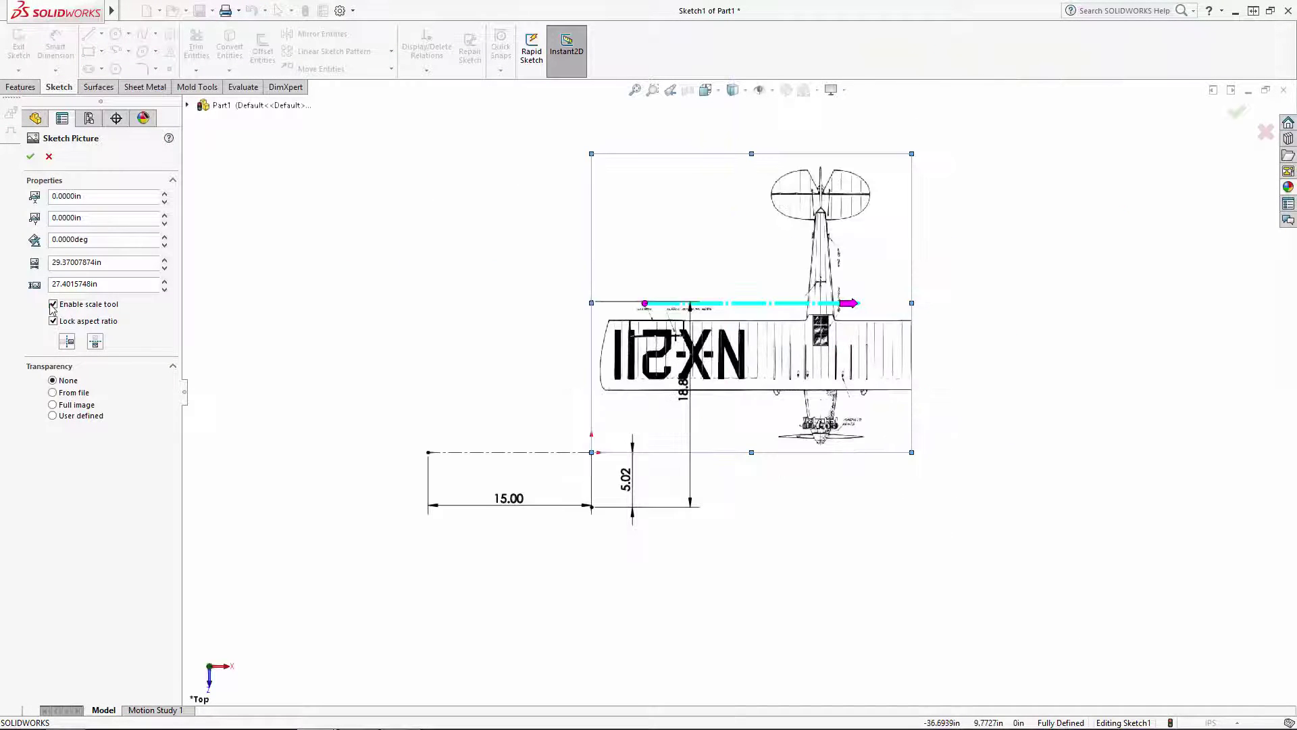
{"action": "left_click", "coordinate": [52, 304]}
Step: Position the top-view picture over the centerlines, scale it to about 21.81 in wide, and align the tail tip with the upper endpoint
{"action": "mouse_move", "coordinate": [785, 277]}
{"action": "left_mouse_down"}
{"action": "mouse_move", "coordinate": [775, 328]}
{"action": "mouse_move", "coordinate": [584, 331]}
{"action": "left_mouse_up"}
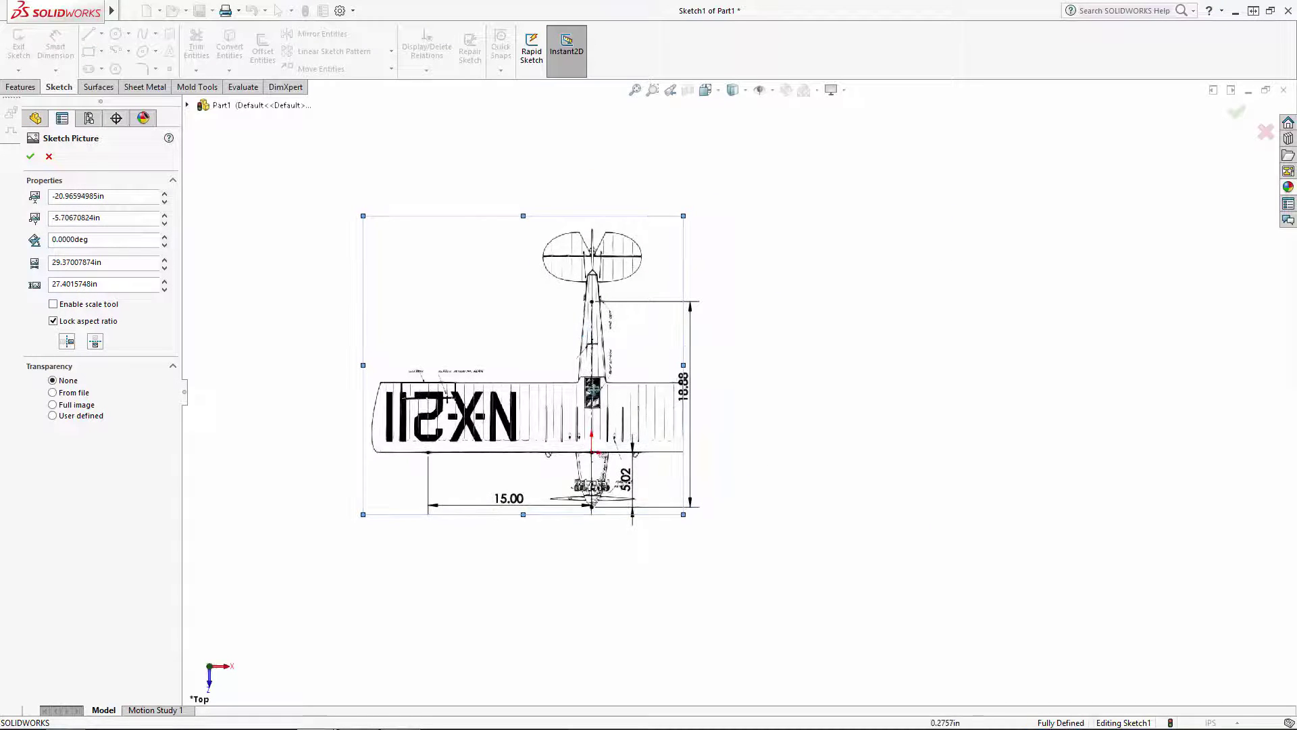
{"action": "scroll", "coordinate": [559, 391], "scroll_direction": "down", "scroll_amount": 2}
{"action": "left_click_drag", "start_coordinate": [506, 136], "coordinate": [494, 250]}
{"action": "left_click_drag", "start_coordinate": [485, 295], "coordinate": [498, 293]}
{"action": "scroll", "coordinate": [694, 399], "scroll_direction": "down", "scroll_amount": 10}
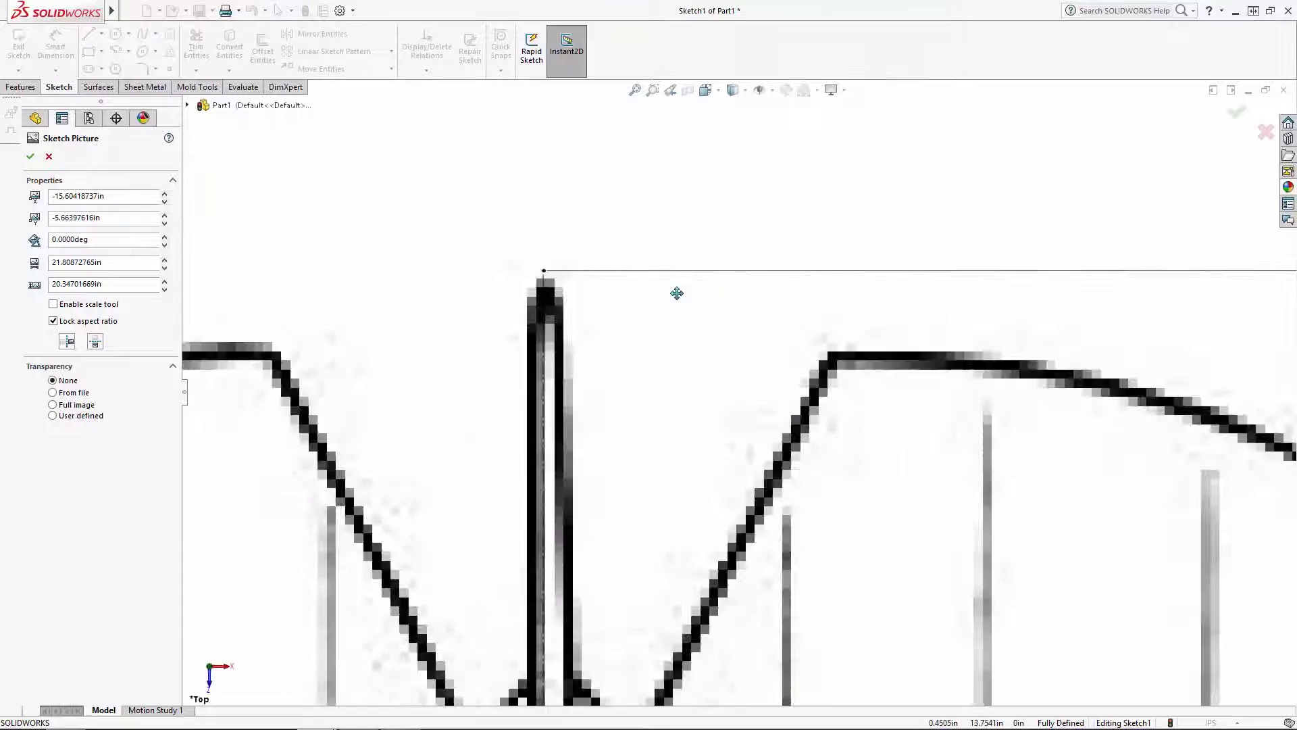
{"action": "left_click_drag", "start_coordinate": [637, 345], "coordinate": [638, 340]}
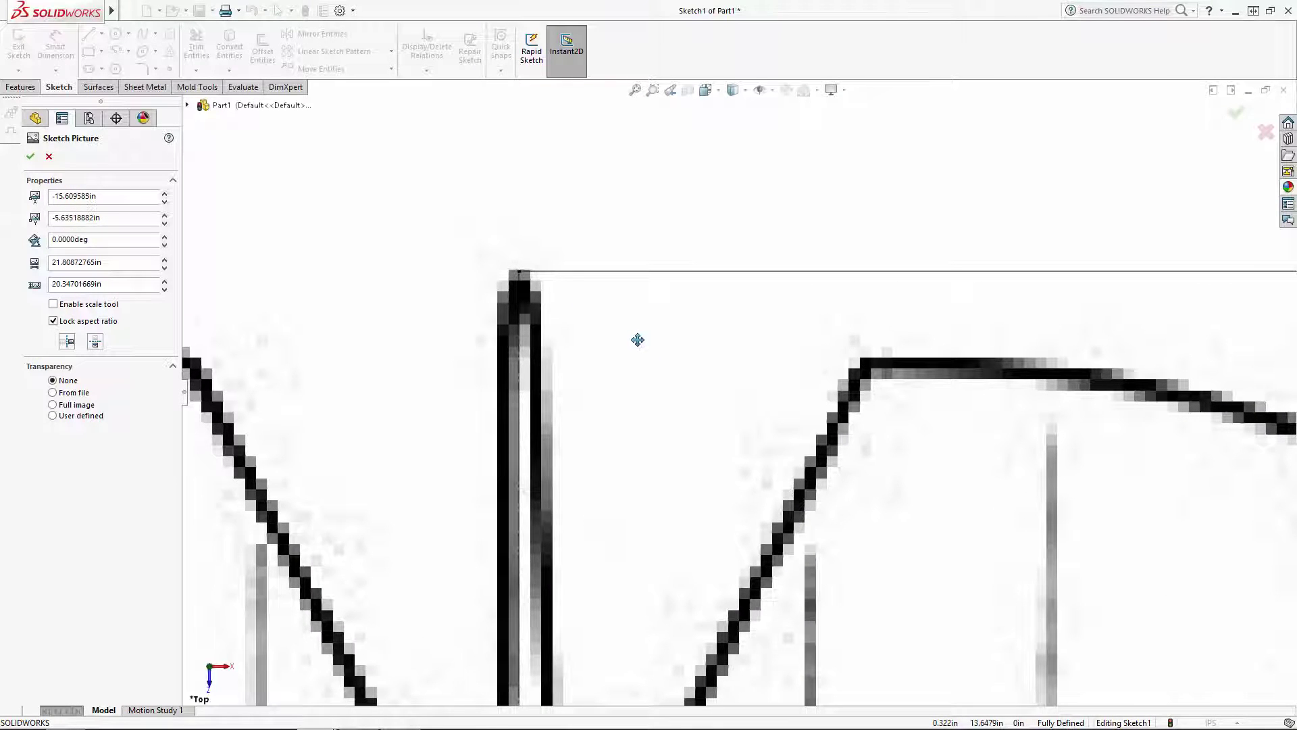
Step: Set the top-view picture's width to 21.725 in with the aspect ratio locked
{"action": "scroll", "coordinate": [676, 408], "scroll_direction": "up", "scroll_amount": 18}
{"action": "scroll", "coordinate": [753, 540], "scroll_direction": "down", "scroll_amount": 8}
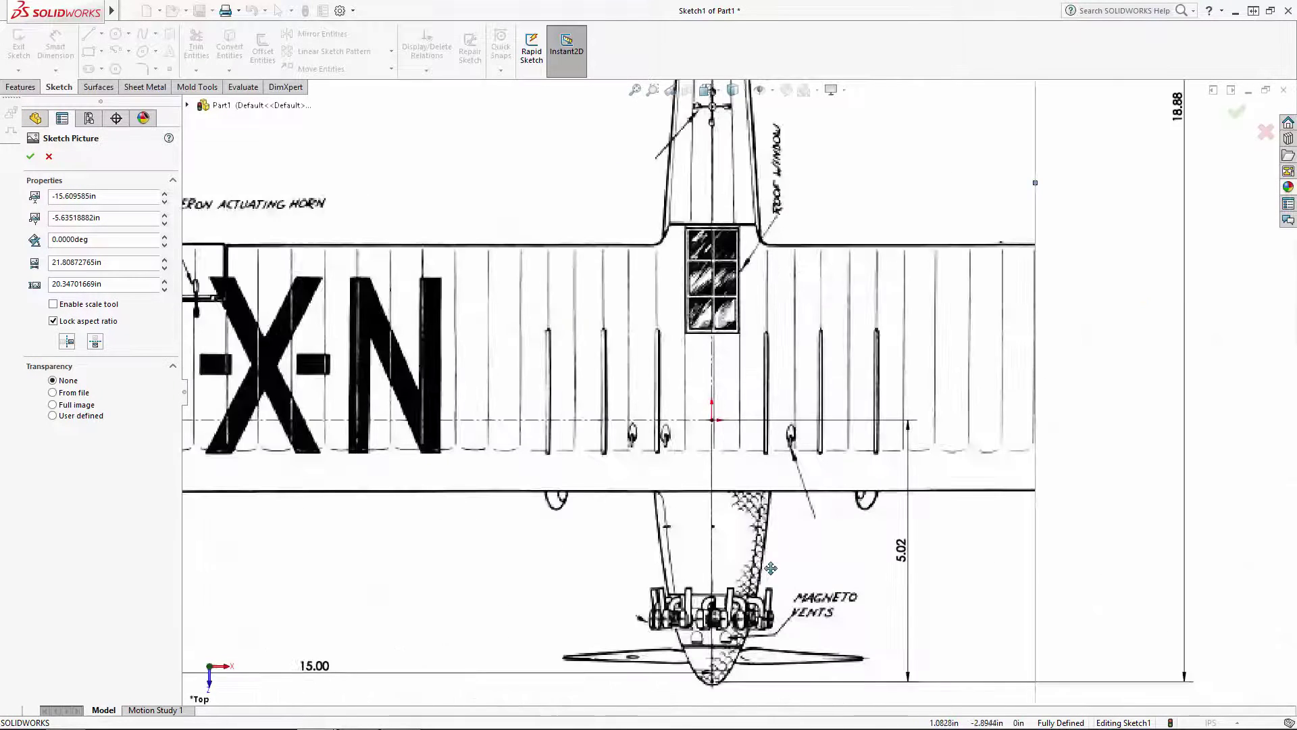
{"action": "scroll", "coordinate": [760, 552], "scroll_direction": "up", "scroll_amount": 2}
{"action": "scroll", "coordinate": [719, 501], "scroll_direction": "up", "scroll_amount": 6}
{"action": "scroll", "coordinate": [719, 501], "scroll_direction": "down", "scroll_amount": 2}
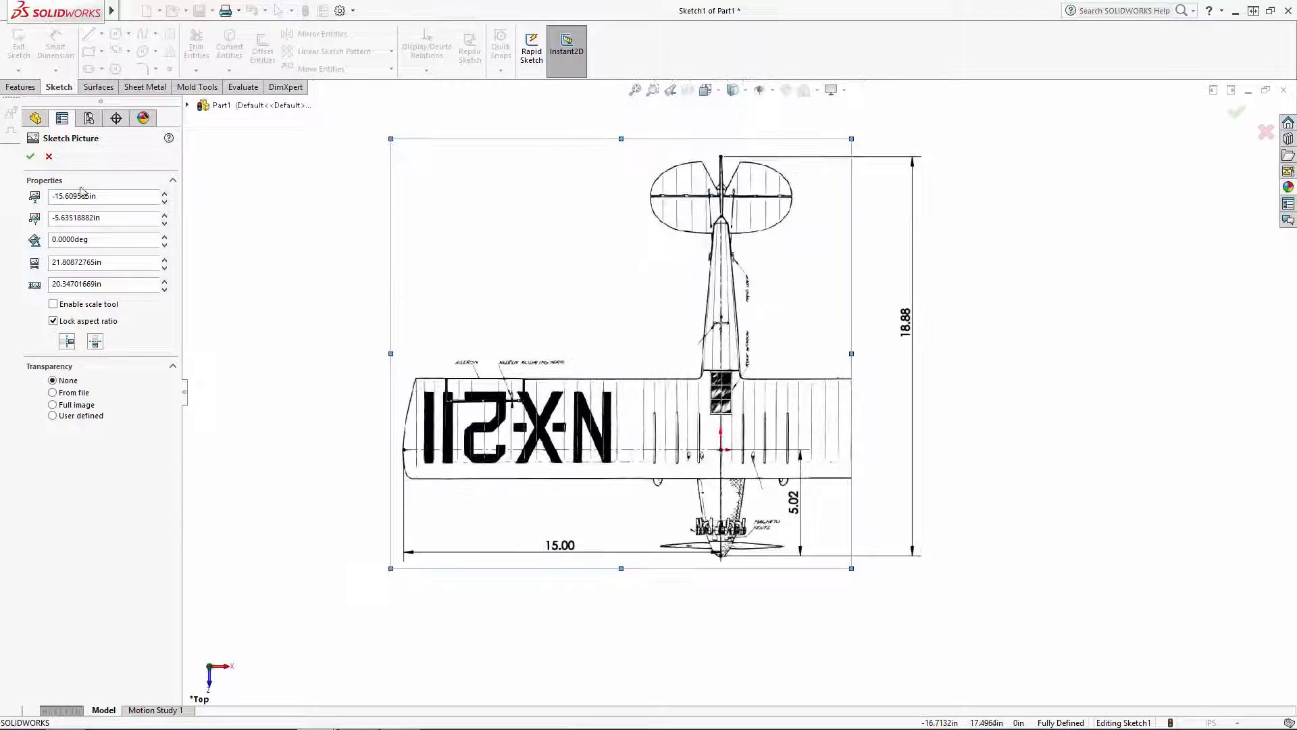
{"action": "left_click", "coordinate": [129, 195]}
{"action": "double_click", "coordinate": [117, 262]}
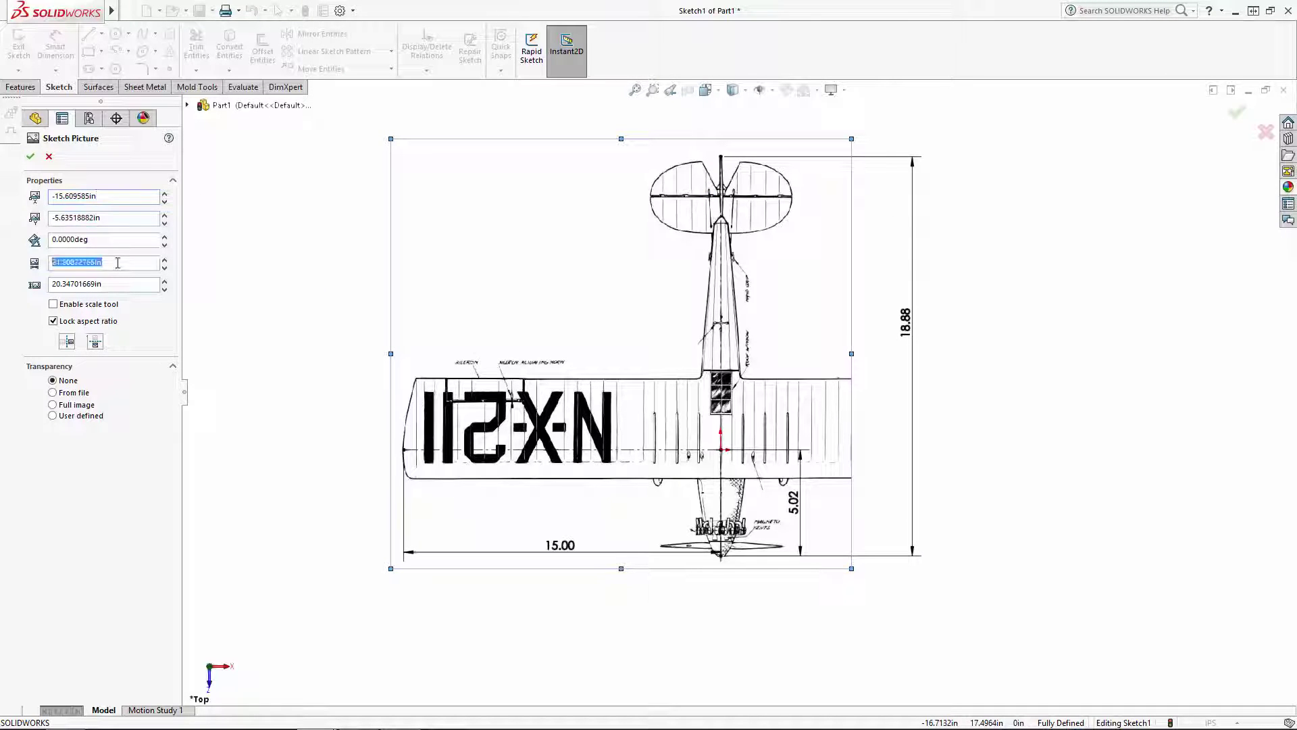
{"action": "type", "text": "21.725"}
{"action": "key", "text": "Return"}
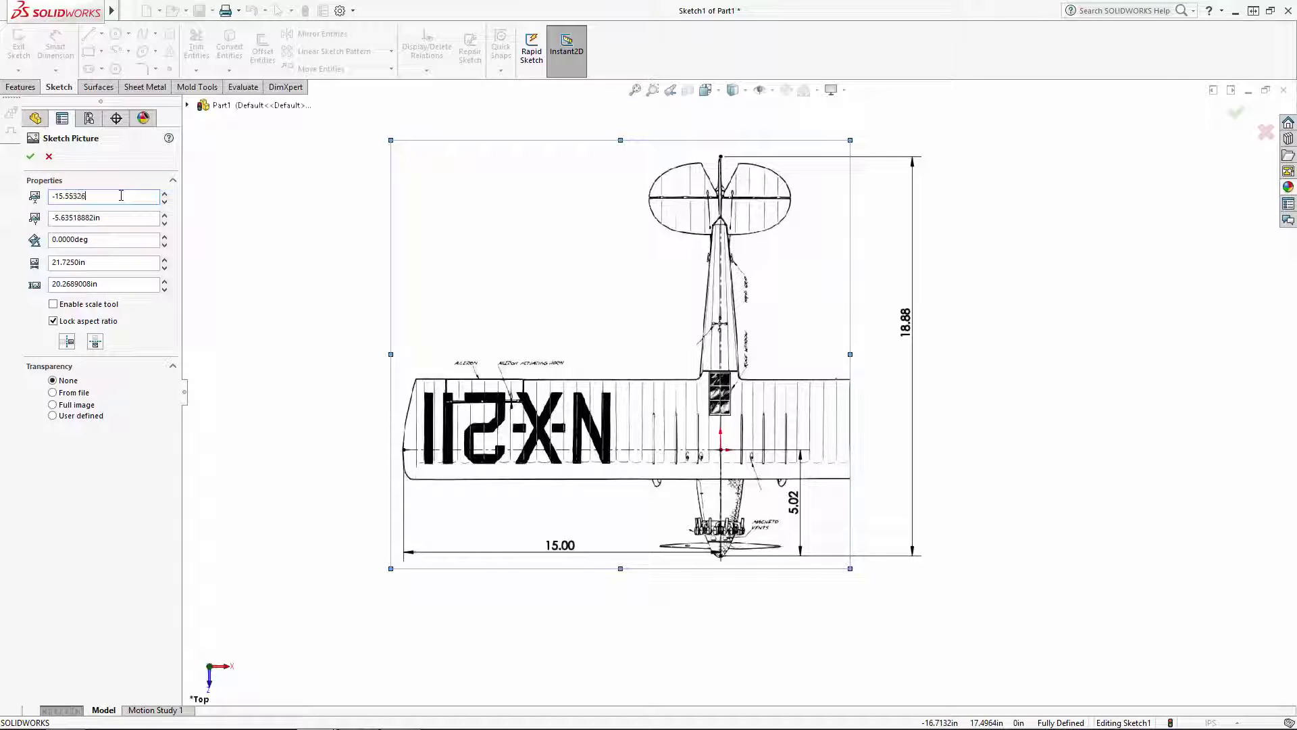
Step: Set the picture's X position to -15.55326185 in, fine-tune its Y position, and finish the picture and top-plane sketch
{"action": "type", "text": "5"}
{"action": "key", "text": "Return"}
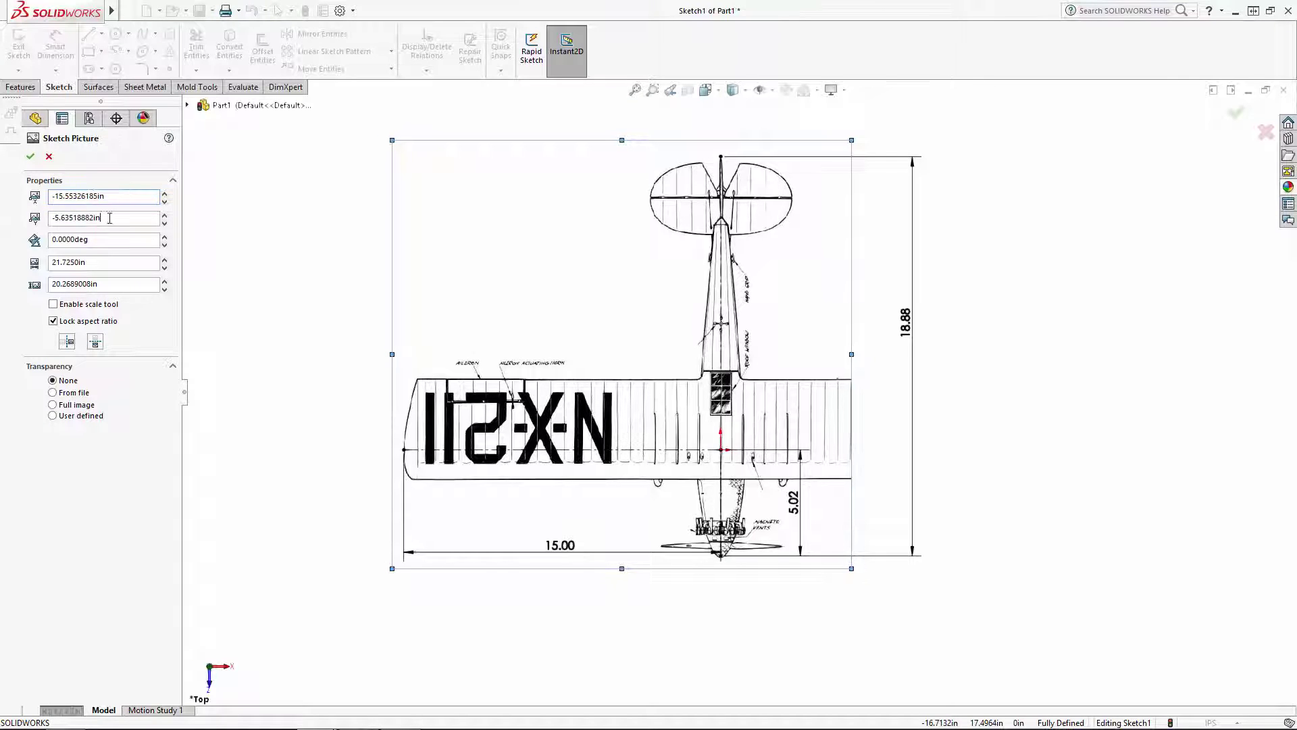
{"action": "double_click", "coordinate": [109, 218]}
{"action": "left_click", "coordinate": [109, 218]}
{"action": "left_click_drag", "start_coordinate": [108, 218], "coordinate": [69, 223]}
{"action": "type", "text": "56846614"}
{"action": "key", "text": "Return"}
{"action": "left_click", "coordinate": [31, 158]}
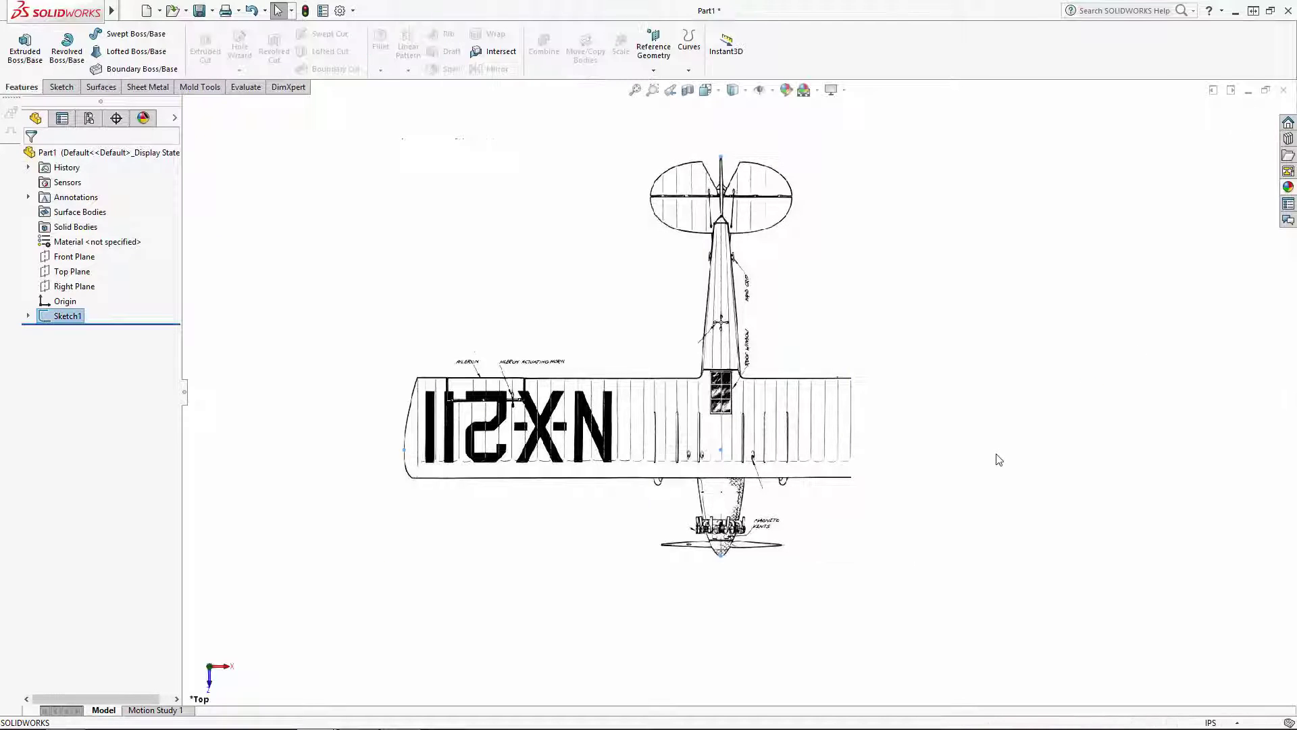
Step: Start a new sketch on the Front Plane and orient the view to the front
{"action": "scroll", "coordinate": [973, 462], "scroll_direction": "up", "scroll_amount": 4}
{"action": "mouse_move", "coordinate": [897, 475]}
{"action": "middle_mouse_down"}
{"action": "mouse_move", "coordinate": [909, 324]}
{"action": "mouse_move", "coordinate": [848, 217]}
{"action": "mouse_move", "coordinate": [839, 280]}
{"action": "middle_mouse_up"}
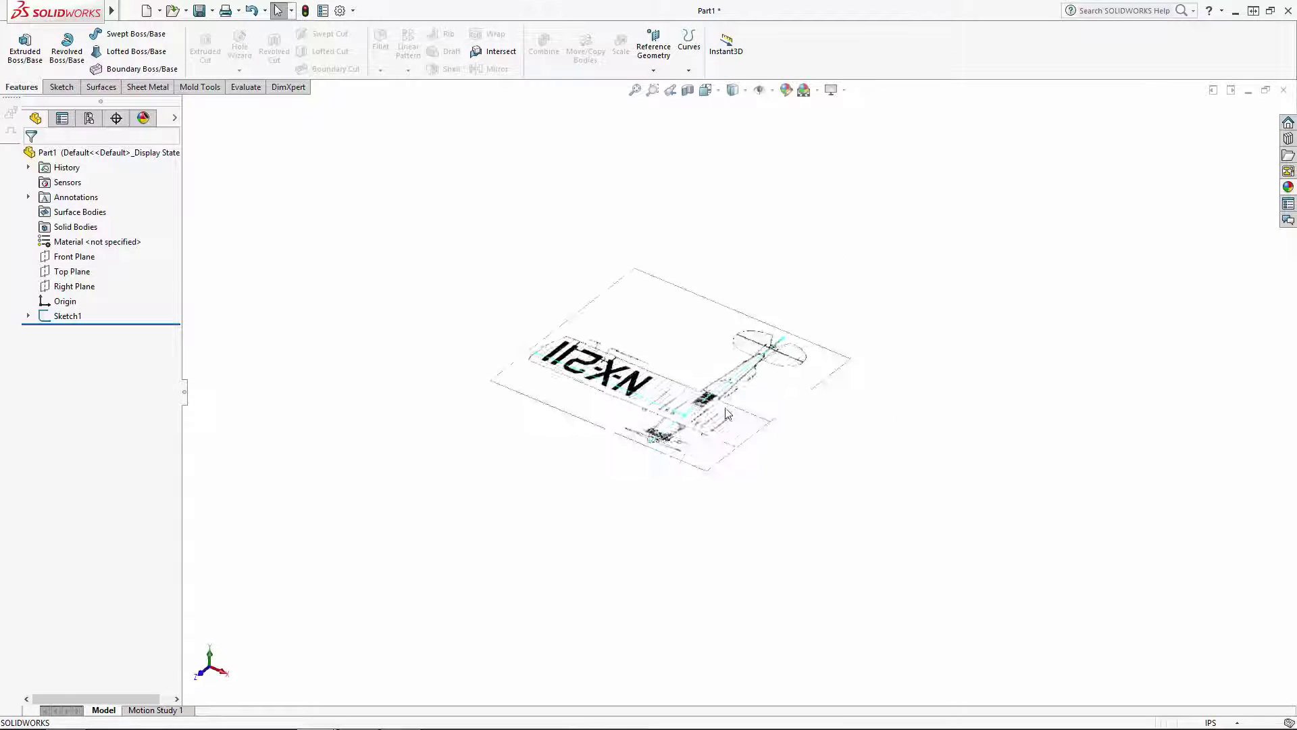
{"action": "scroll", "coordinate": [730, 414], "scroll_direction": "down", "scroll_amount": 6}
{"action": "left_click", "coordinate": [79, 256]}
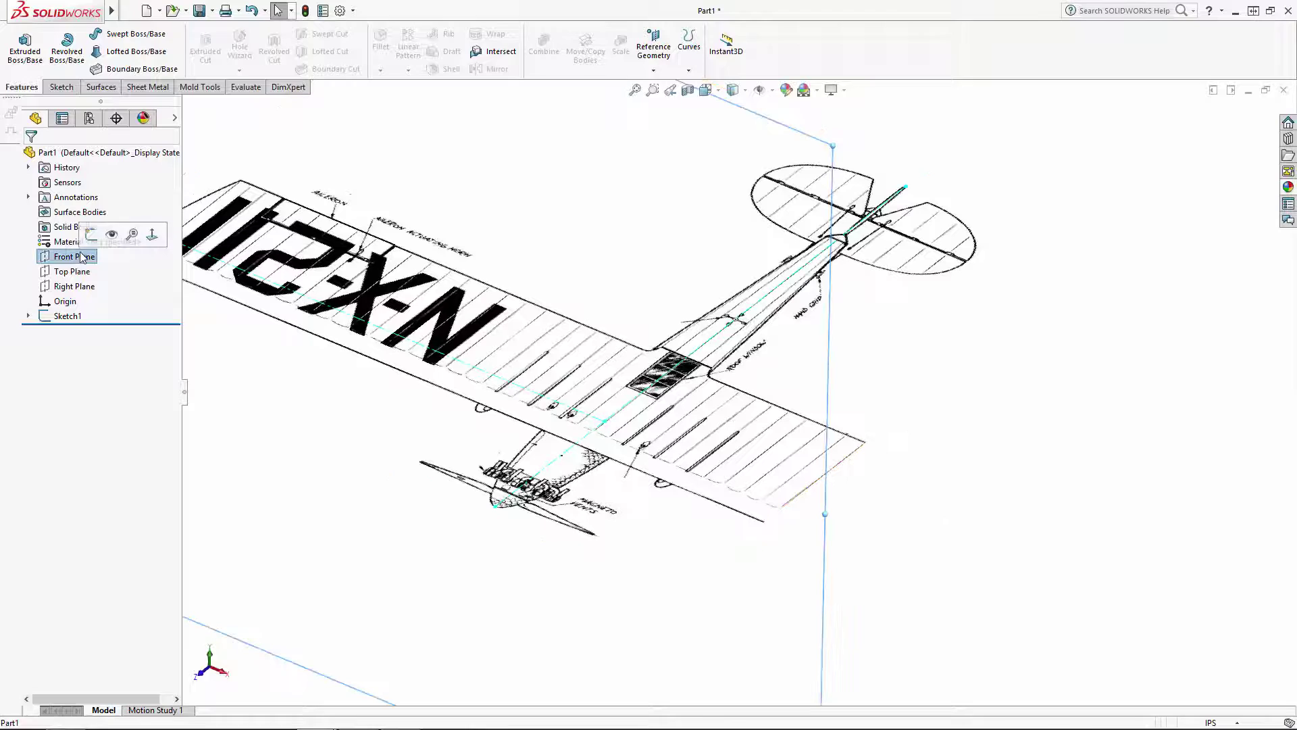
{"action": "left_click", "coordinate": [90, 235]}
{"action": "left_click", "coordinate": [708, 90]}
{"action": "left_click", "coordinate": [763, 152]}
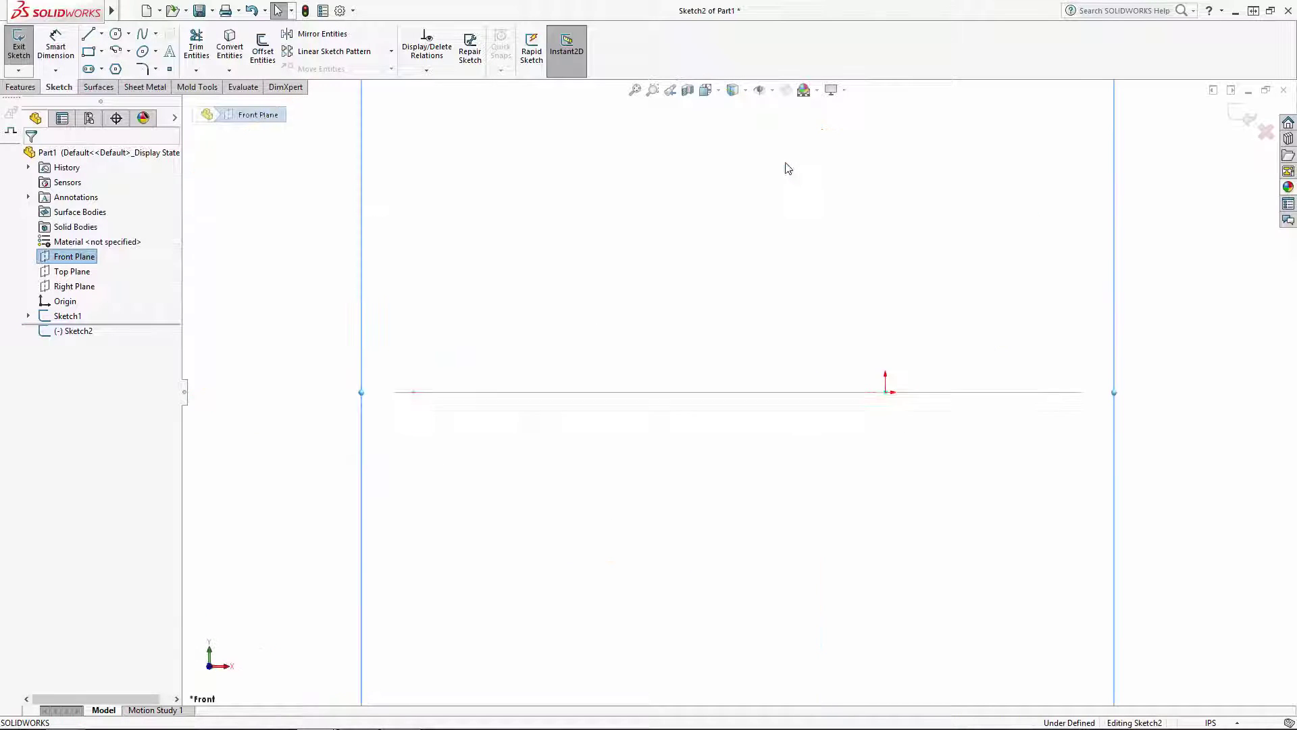
Step: Sketch a vertical centerline through the origin, extending about equally above and below it
{"action": "left_click", "coordinate": [101, 34]}
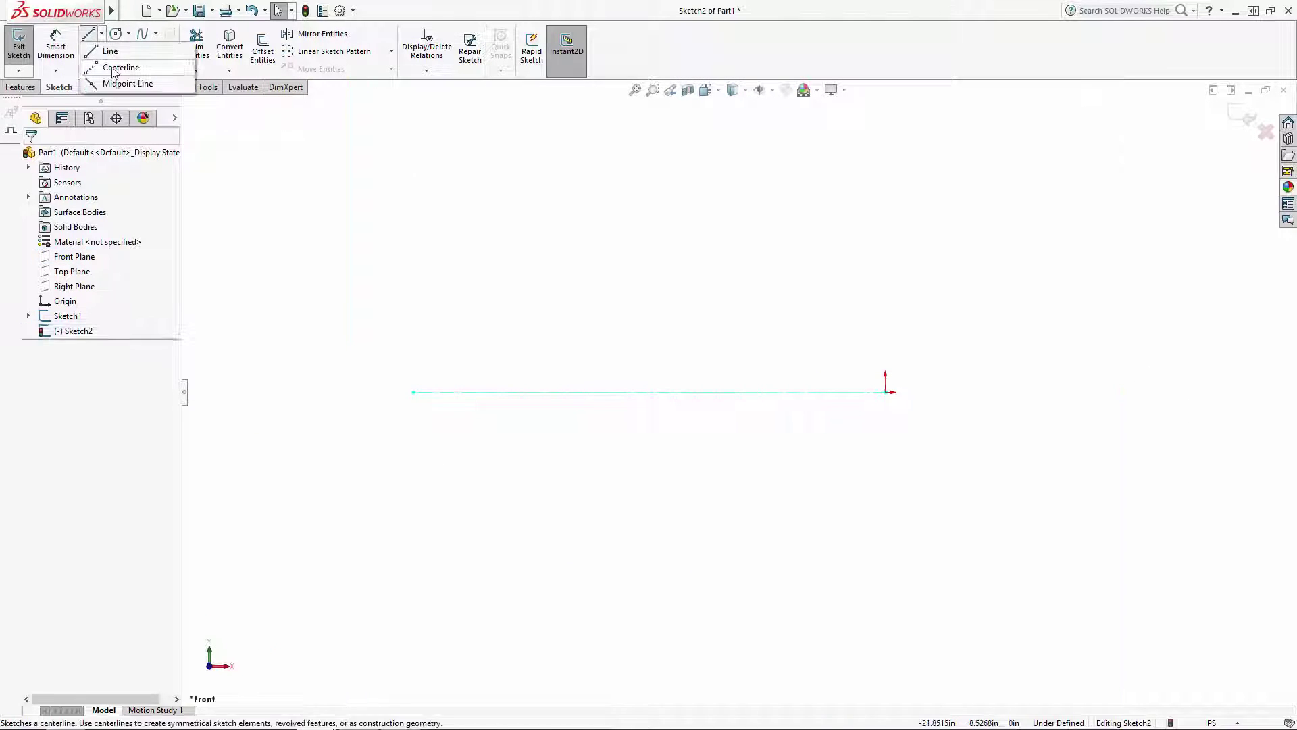
{"action": "left_click", "coordinate": [118, 65]}
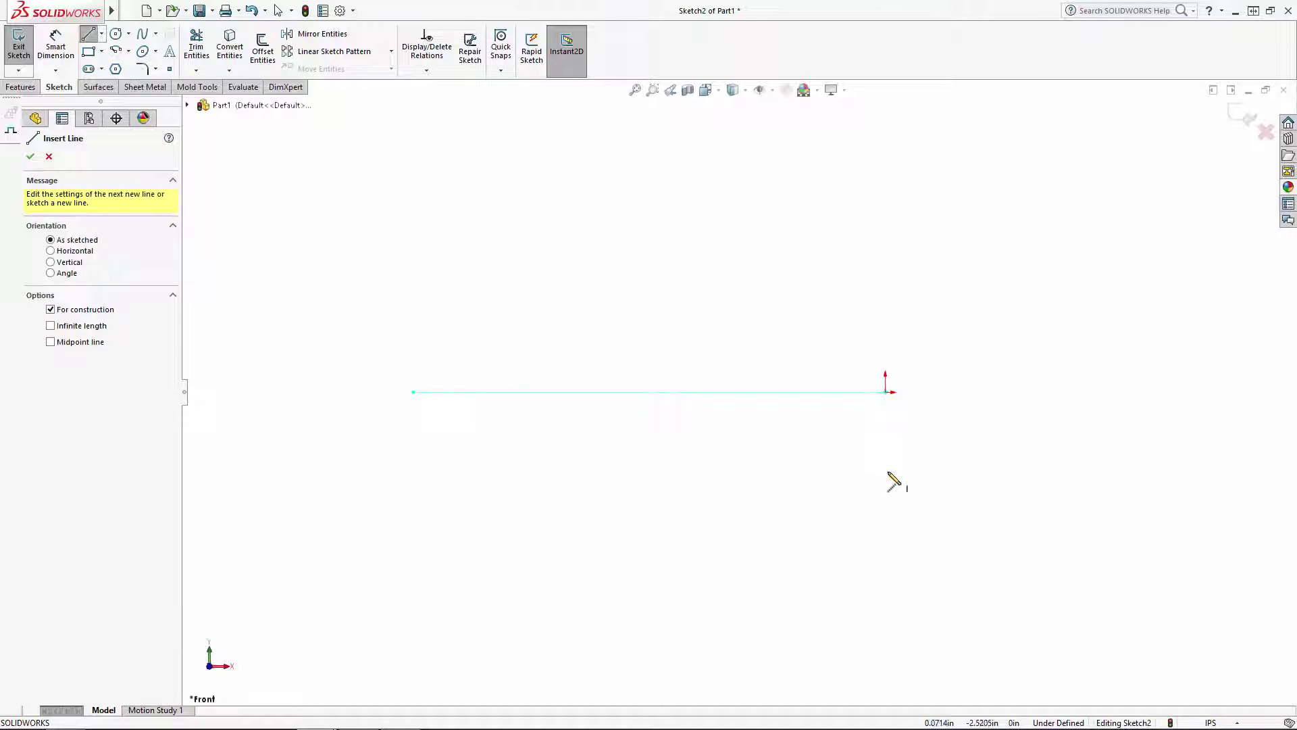
{"action": "left_click", "coordinate": [885, 518]}
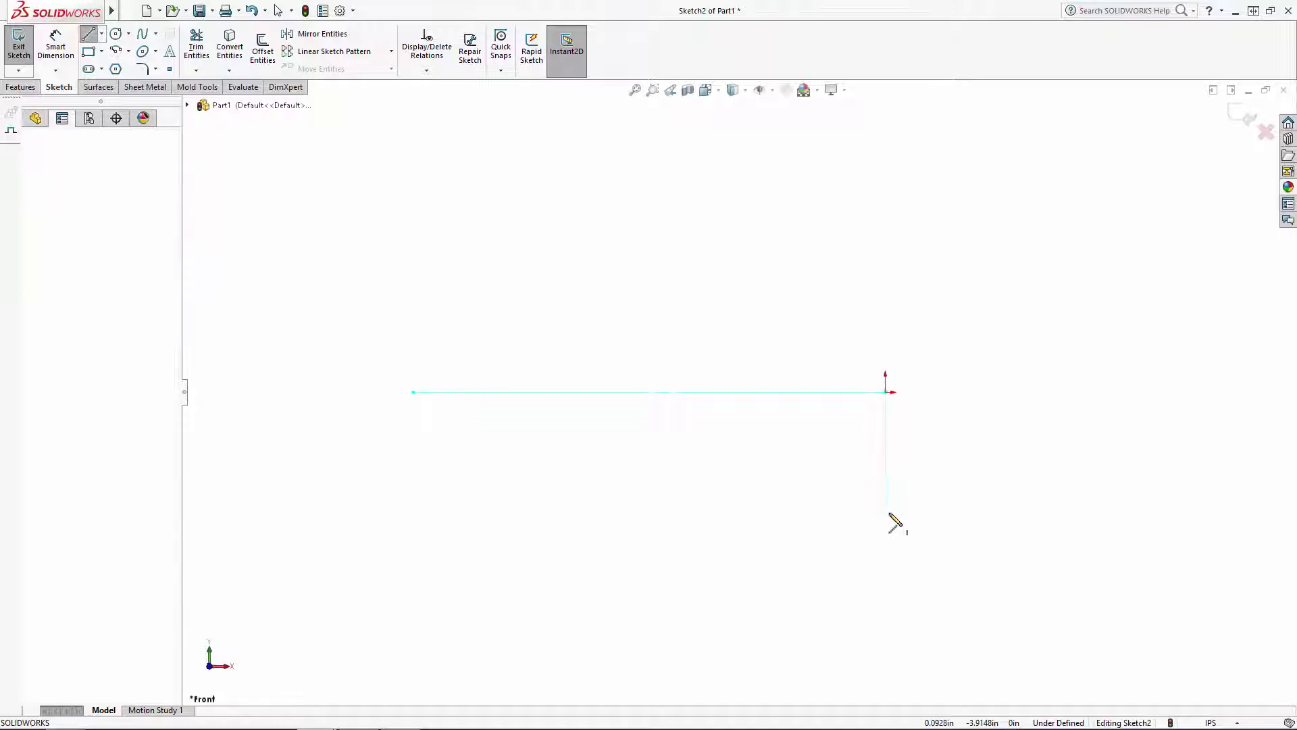
{"action": "left_click", "coordinate": [886, 265]}
{"action": "key", "text": "Escape"}
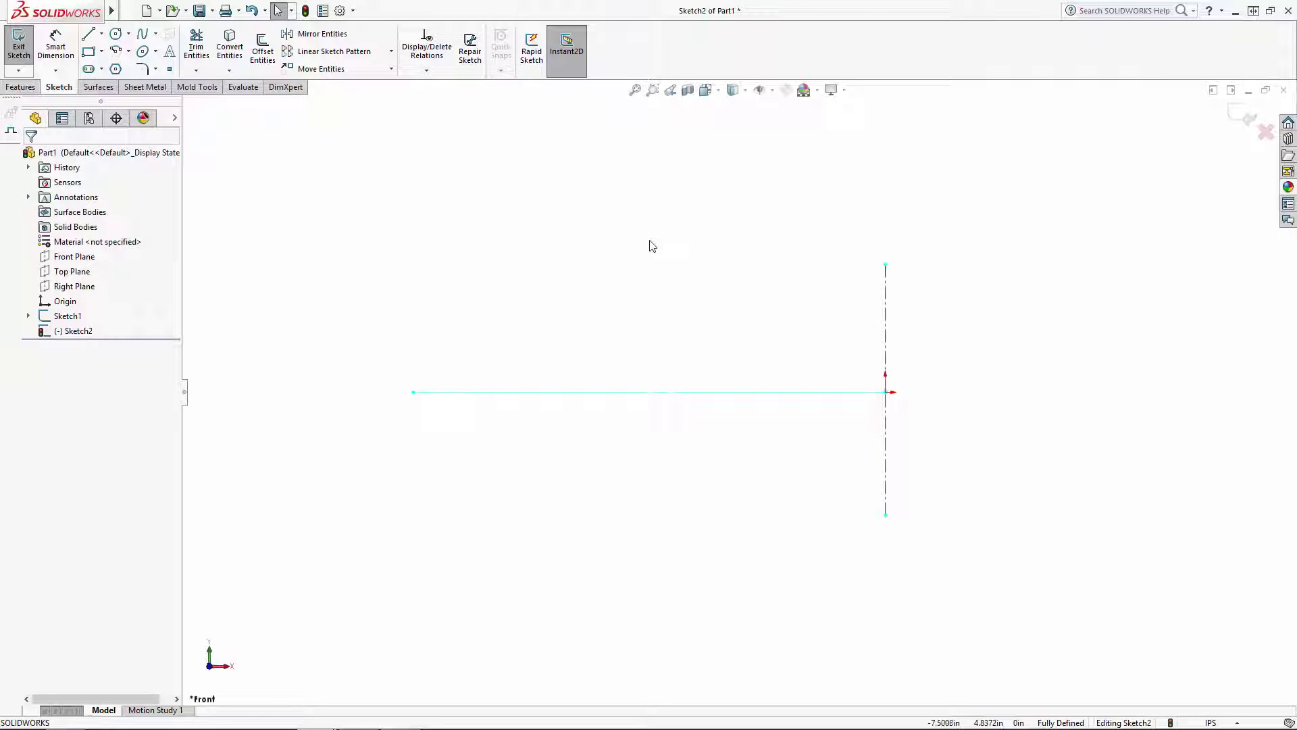
Step: Sketch a vertical centerline upward from the wingtip endpoint of the first sketch's horizontal centerline
{"action": "key", "text": "l"}
{"action": "left_click", "coordinate": [413, 392]}
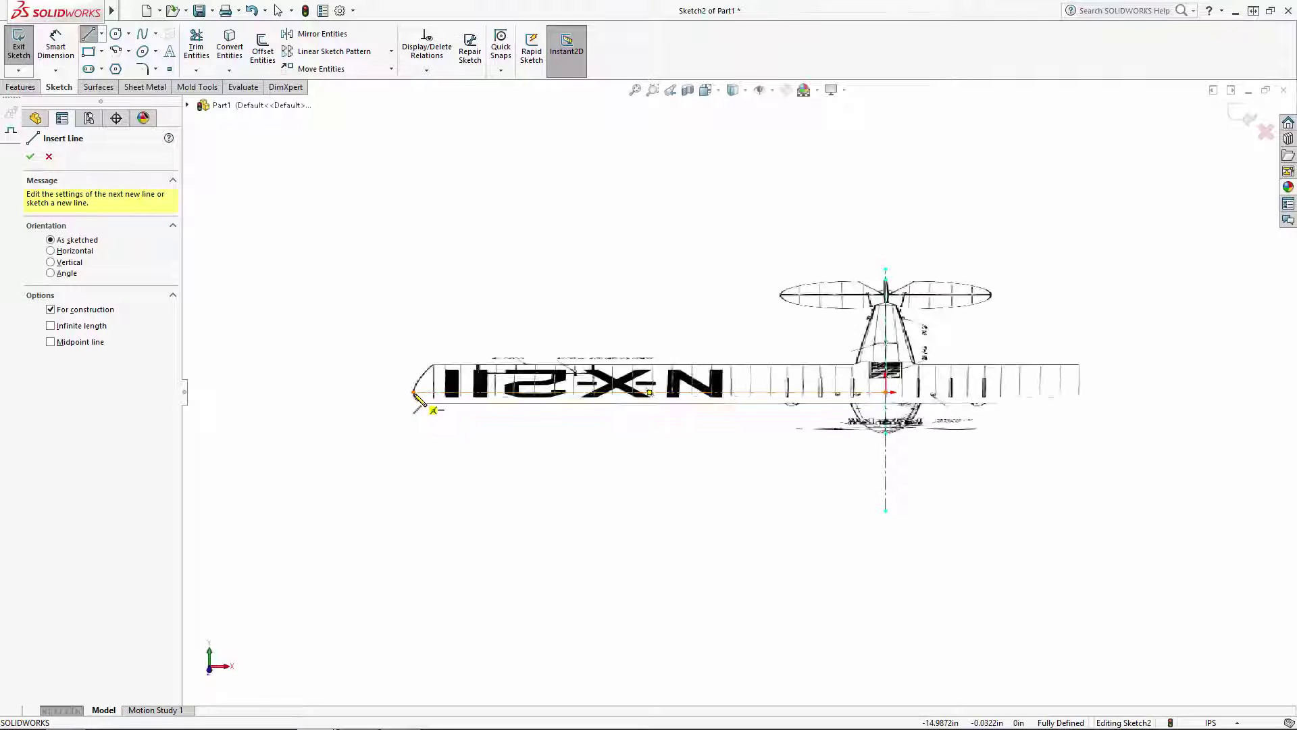
{"action": "key", "text": "Up"}
{"action": "left_click", "coordinate": [413, 354]}
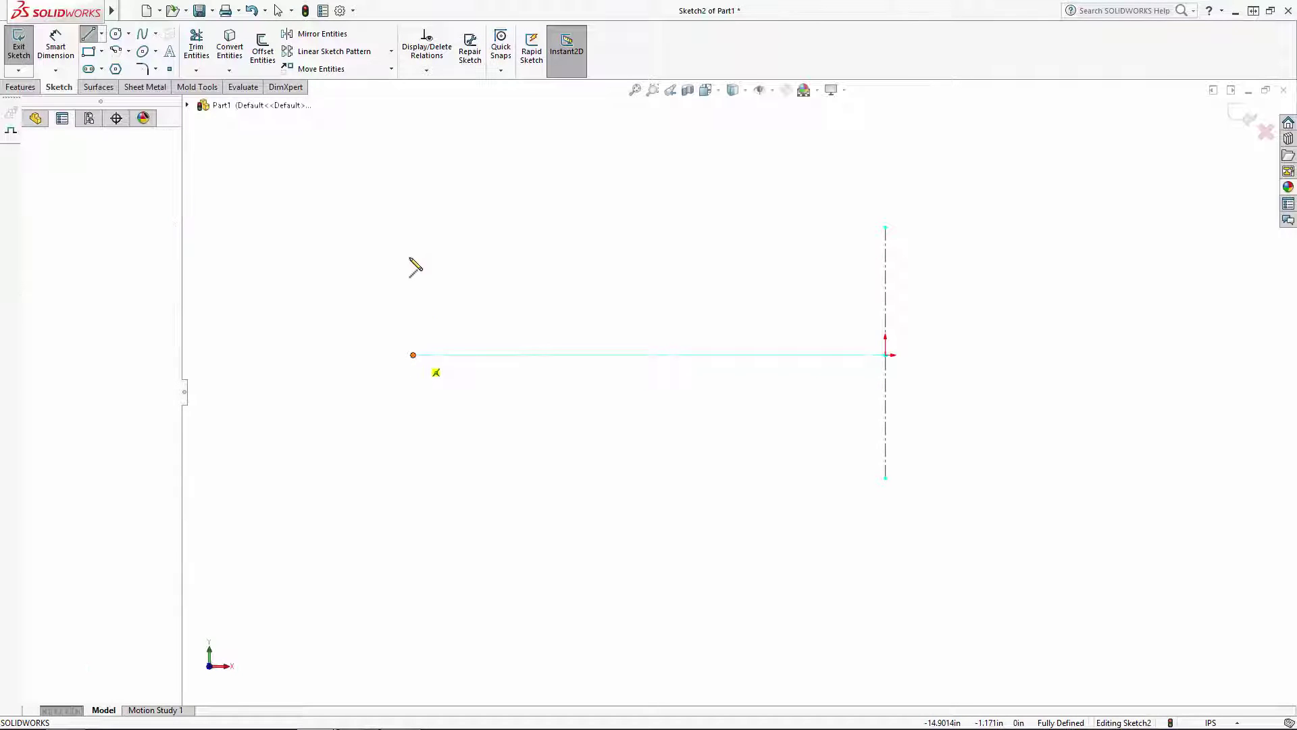
{"action": "left_click", "coordinate": [414, 190]}
{"action": "key", "text": "Escape"}
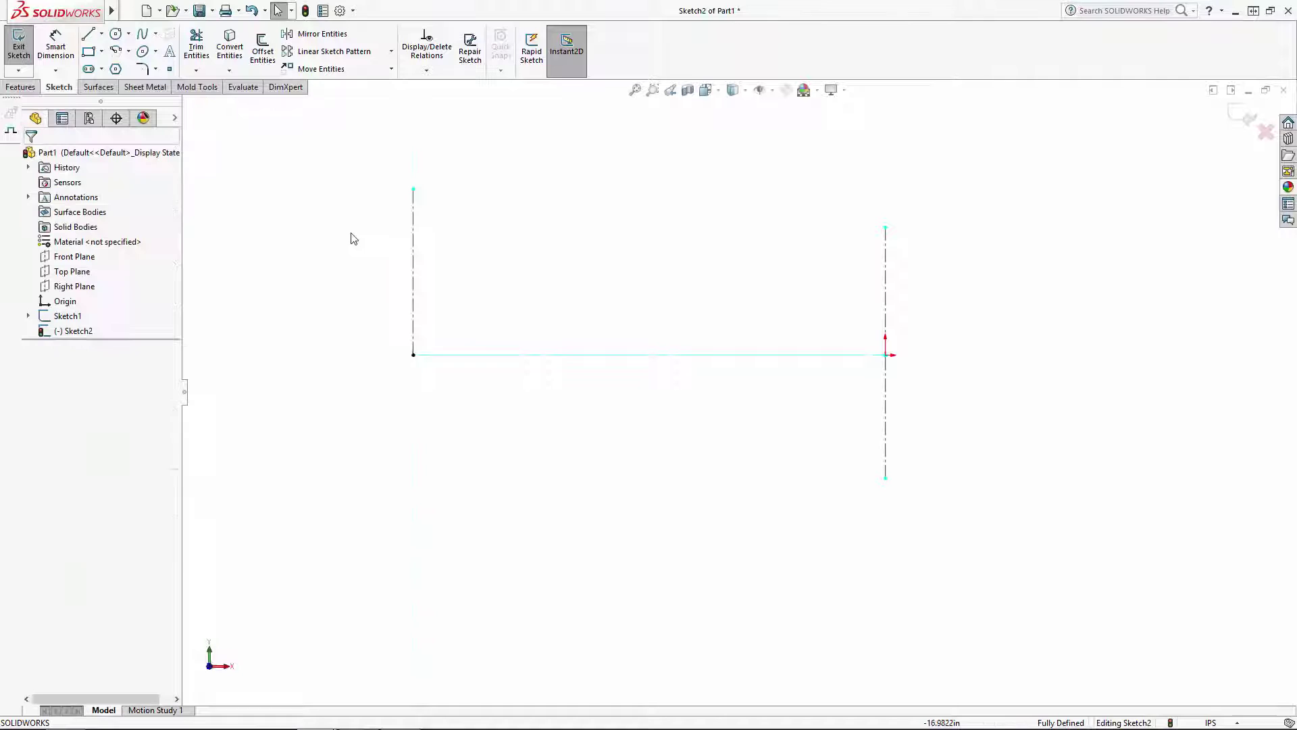
Step: Insert the spirit_of_st_louis_frontview image as a sketch picture and disable its scale tool
{"action": "left_click", "coordinate": [238, 11]}
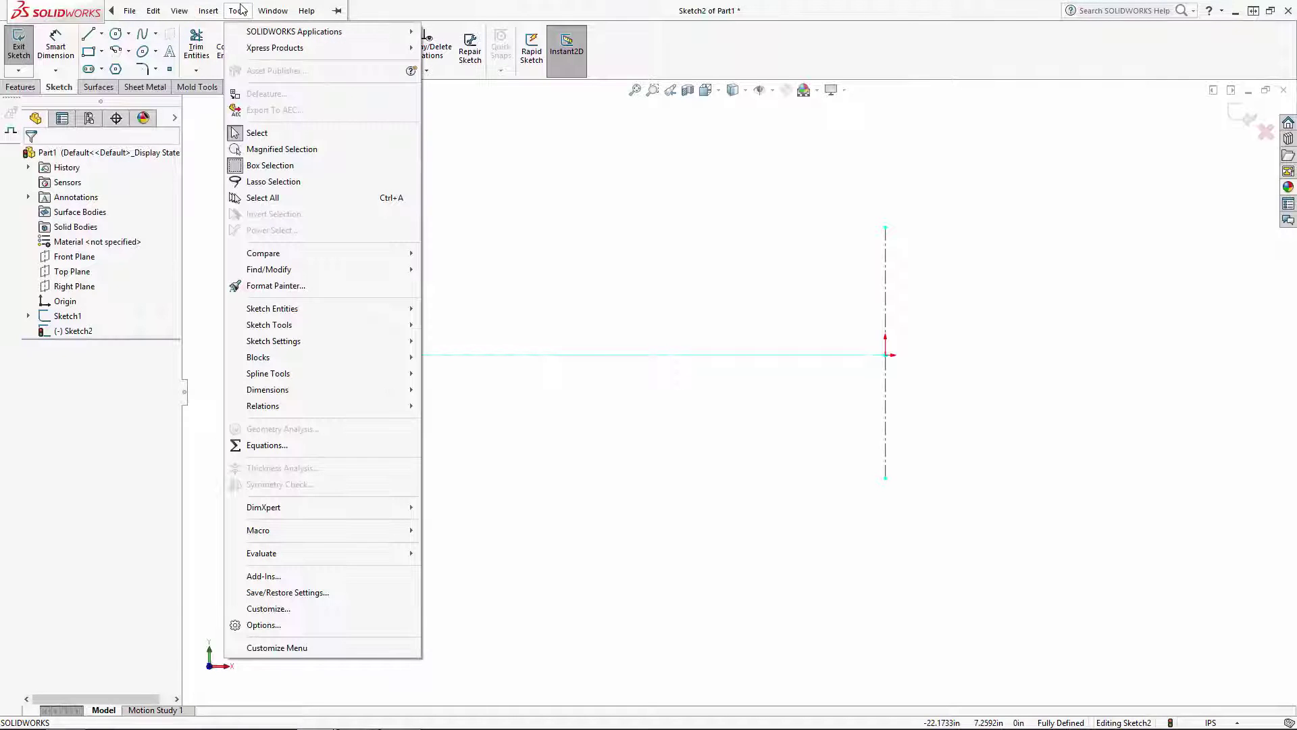
{"action": "mouse_move", "coordinate": [271, 326]}
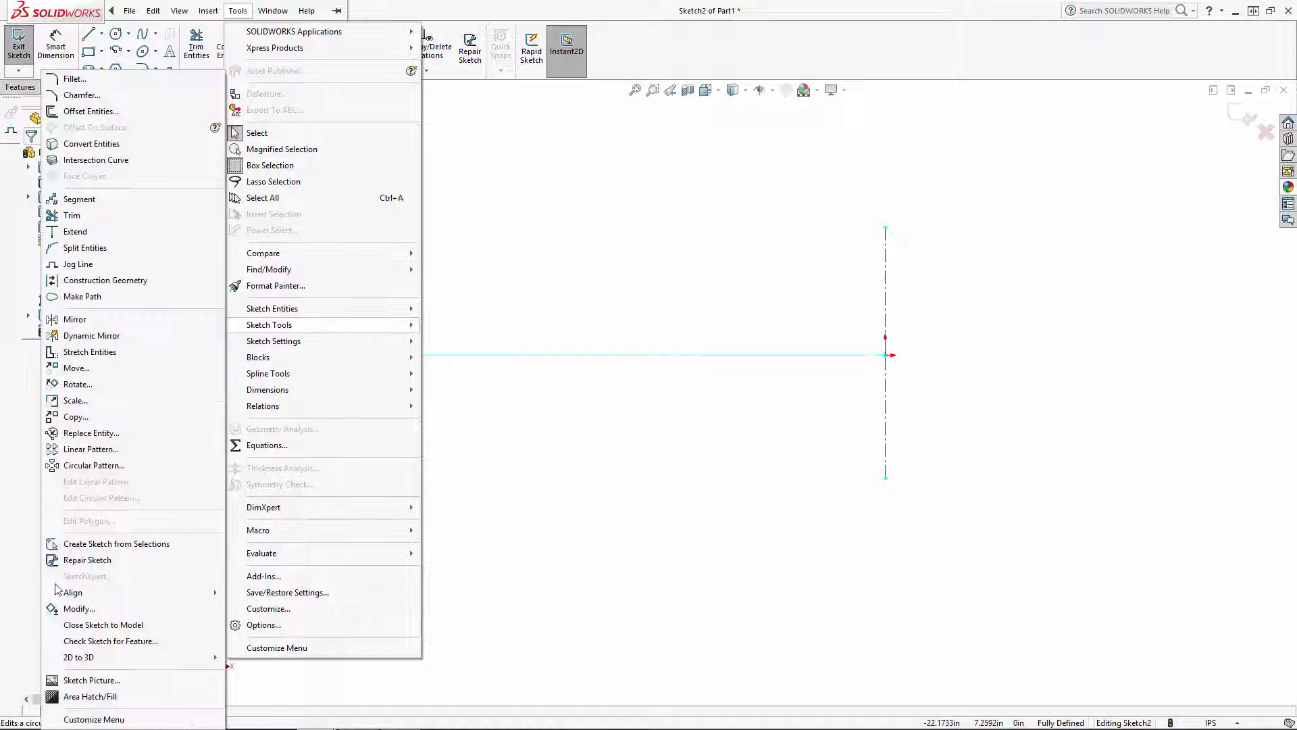
{"action": "left_click", "coordinate": [83, 681]}
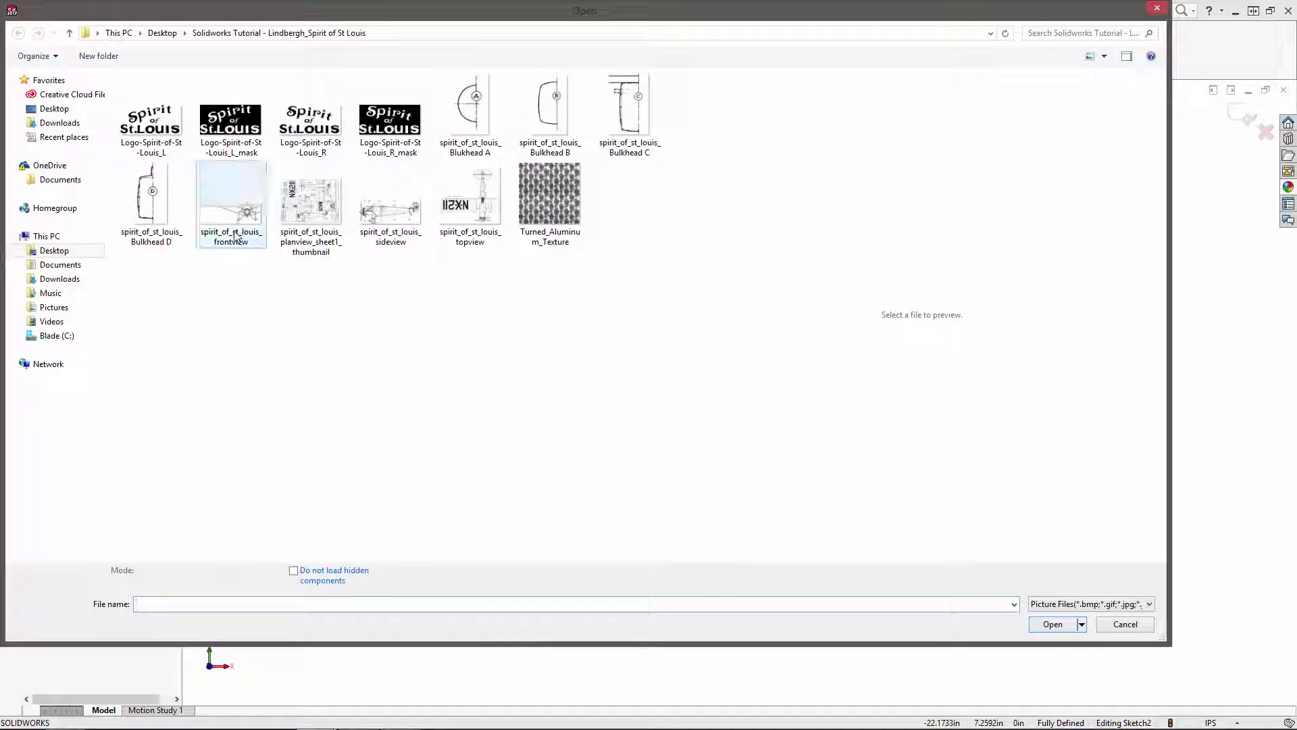
{"action": "left_click", "coordinate": [237, 235]}
{"action": "left_click", "coordinate": [1049, 617]}
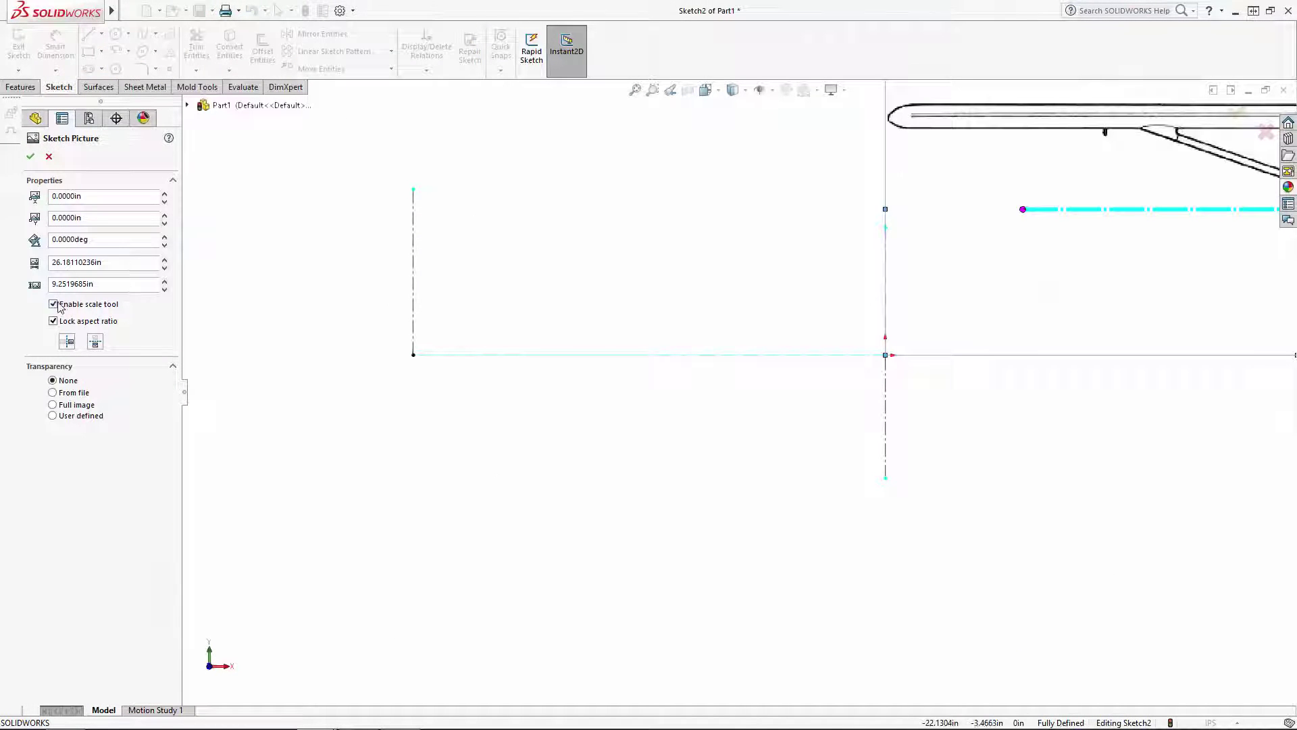
{"action": "left_click", "coordinate": [58, 303]}
Step: Move the front-view picture so the propeller hub sits over the origin
{"action": "scroll", "coordinate": [696, 510], "scroll_direction": "up", "scroll_amount": 5}
{"action": "scroll", "coordinate": [1026, 308], "scroll_direction": "down", "scroll_amount": 2}
{"action": "mouse_move", "coordinate": [1128, 282]}
{"action": "left_mouse_down"}
{"action": "mouse_move", "coordinate": [906, 311]}
{"action": "mouse_move", "coordinate": [782, 348]}
{"action": "mouse_move", "coordinate": [754, 375]}
{"action": "left_mouse_up"}
{"action": "scroll", "coordinate": [691, 396], "scroll_direction": "down", "scroll_amount": 2}
{"action": "scroll", "coordinate": [512, 362], "scroll_direction": "up", "scroll_amount": 2}
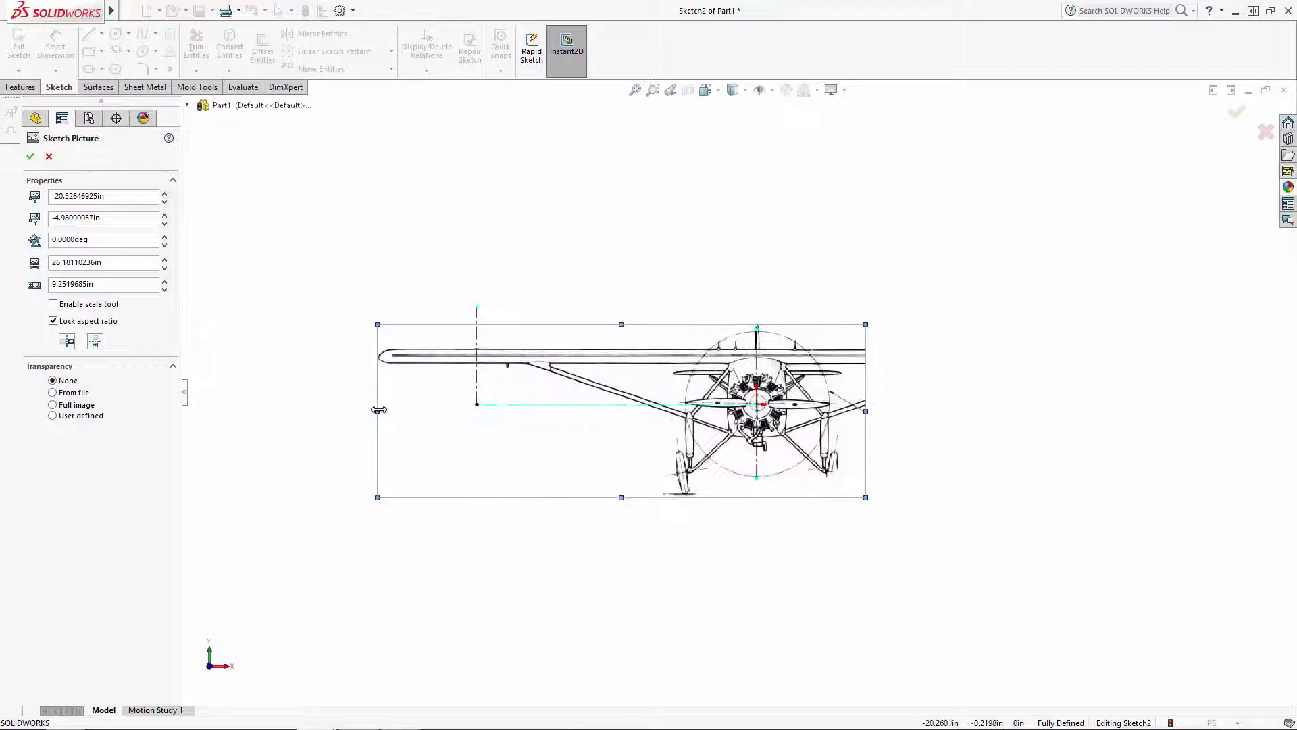
Step: Scale the front-view picture to about 19.53 in wide, fitting it between the wingtip and origin centerlines
{"action": "left_click_drag", "start_coordinate": [377, 411], "coordinate": [473, 411]}
{"action": "scroll", "coordinate": [696, 360], "scroll_direction": "down", "scroll_amount": 4}
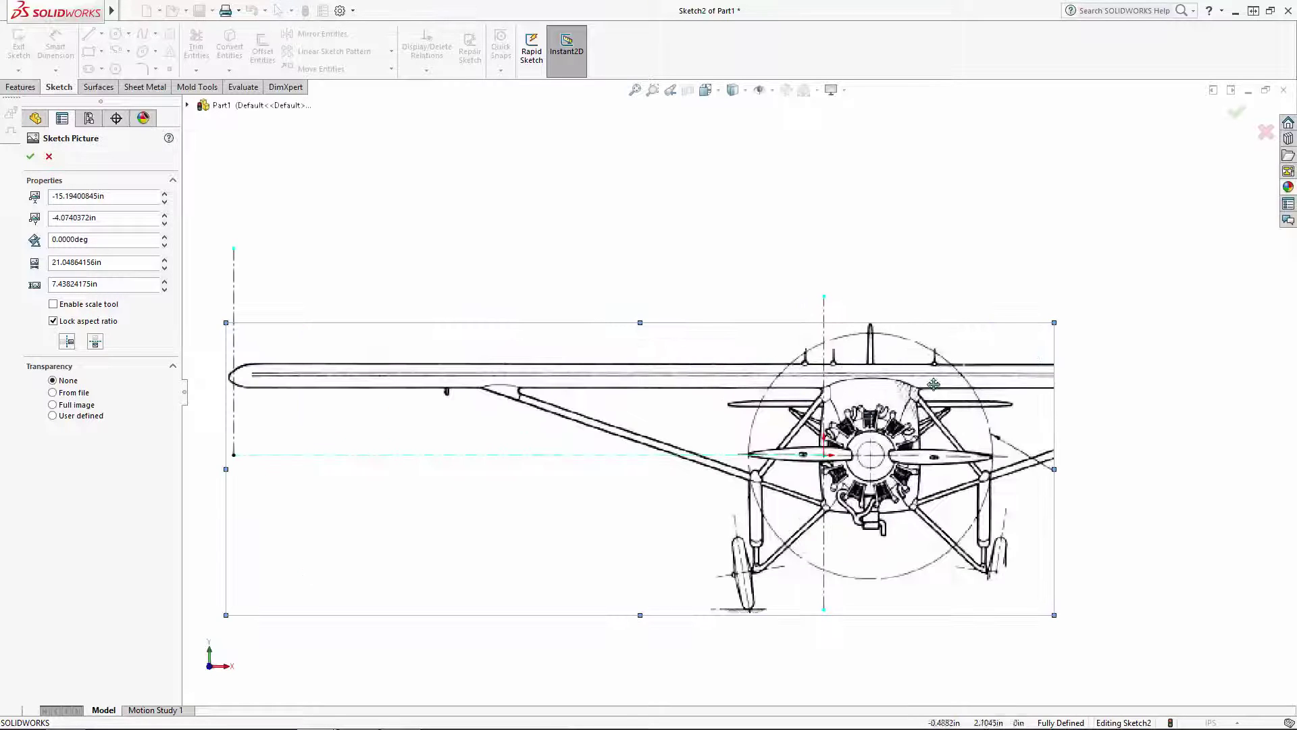
{"action": "left_click_drag", "start_coordinate": [1056, 469], "coordinate": [995, 469]}
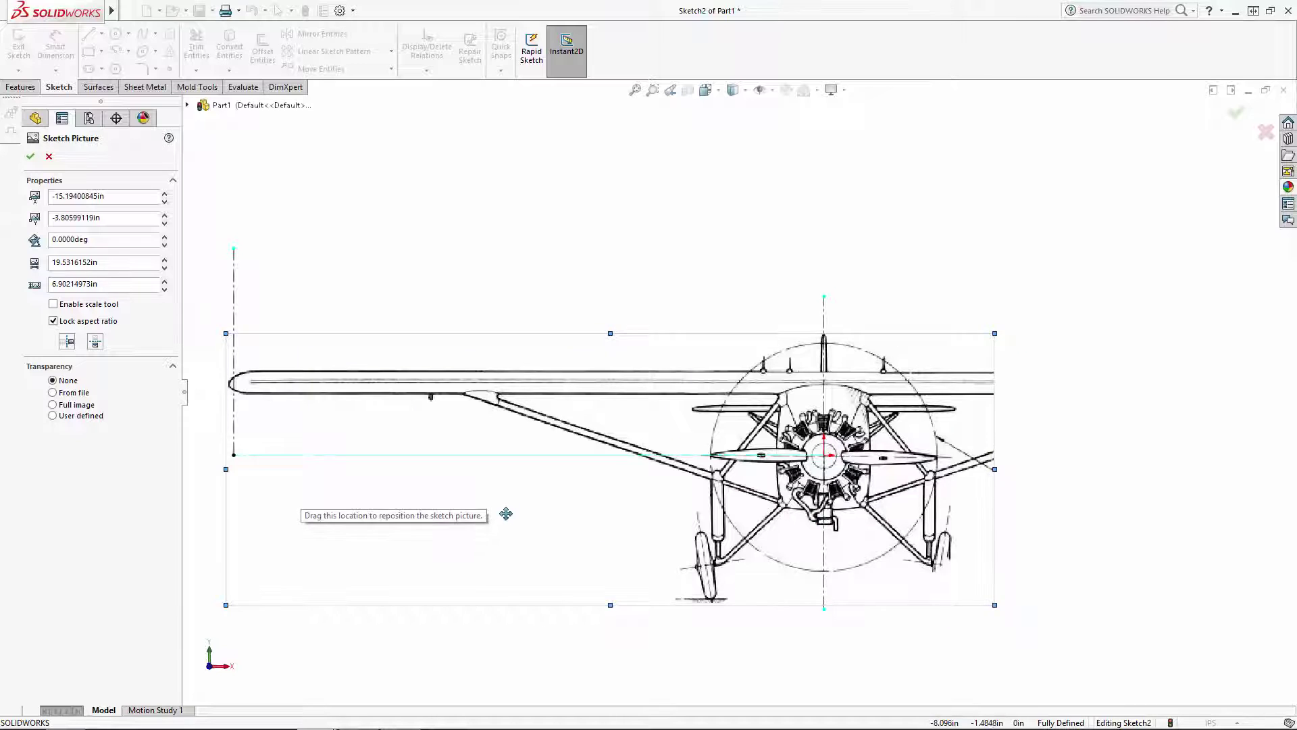
Step: Align the front-view picture's wingtip with its centerline, scale it to about 19.29 in wide, and center the propeller hub on the origin
{"action": "left_click_drag", "start_coordinate": [505, 514], "coordinate": [512, 508]}
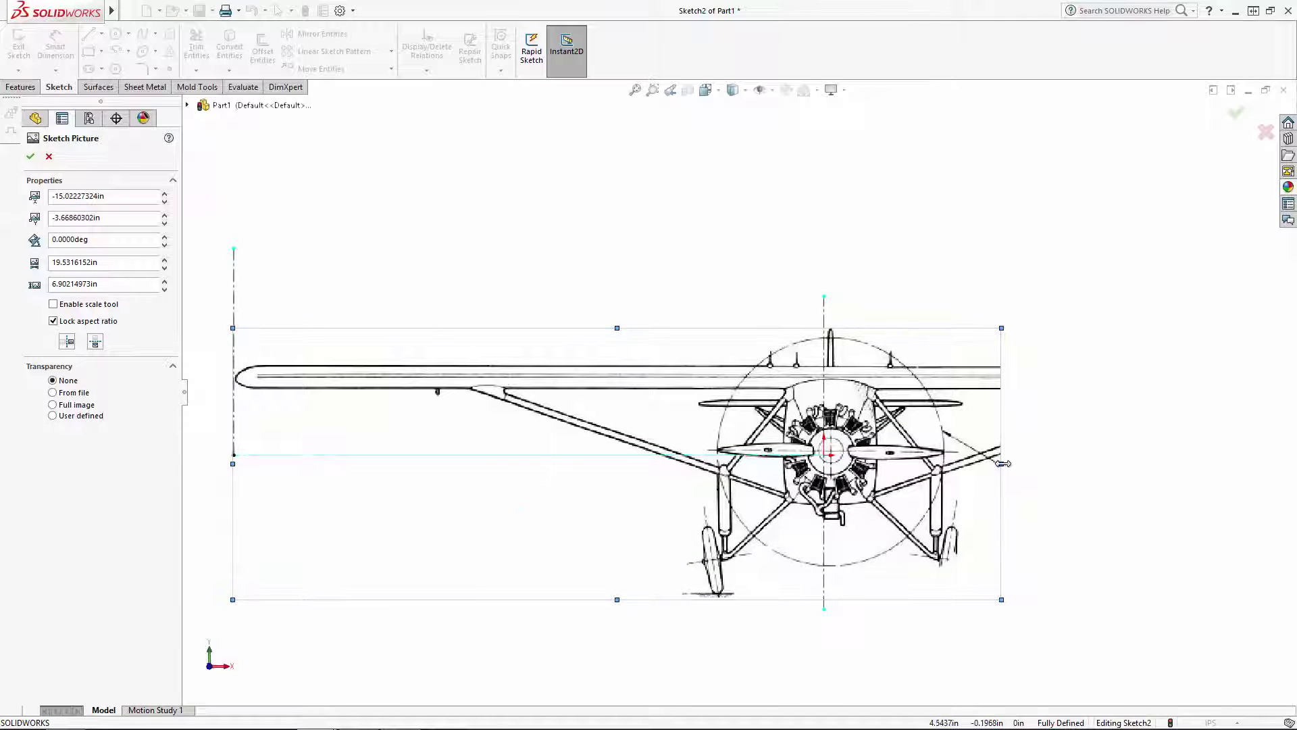
{"action": "left_click_drag", "start_coordinate": [1003, 464], "coordinate": [994, 465]}
{"action": "scroll", "coordinate": [953, 476], "scroll_direction": "down", "scroll_amount": 10}
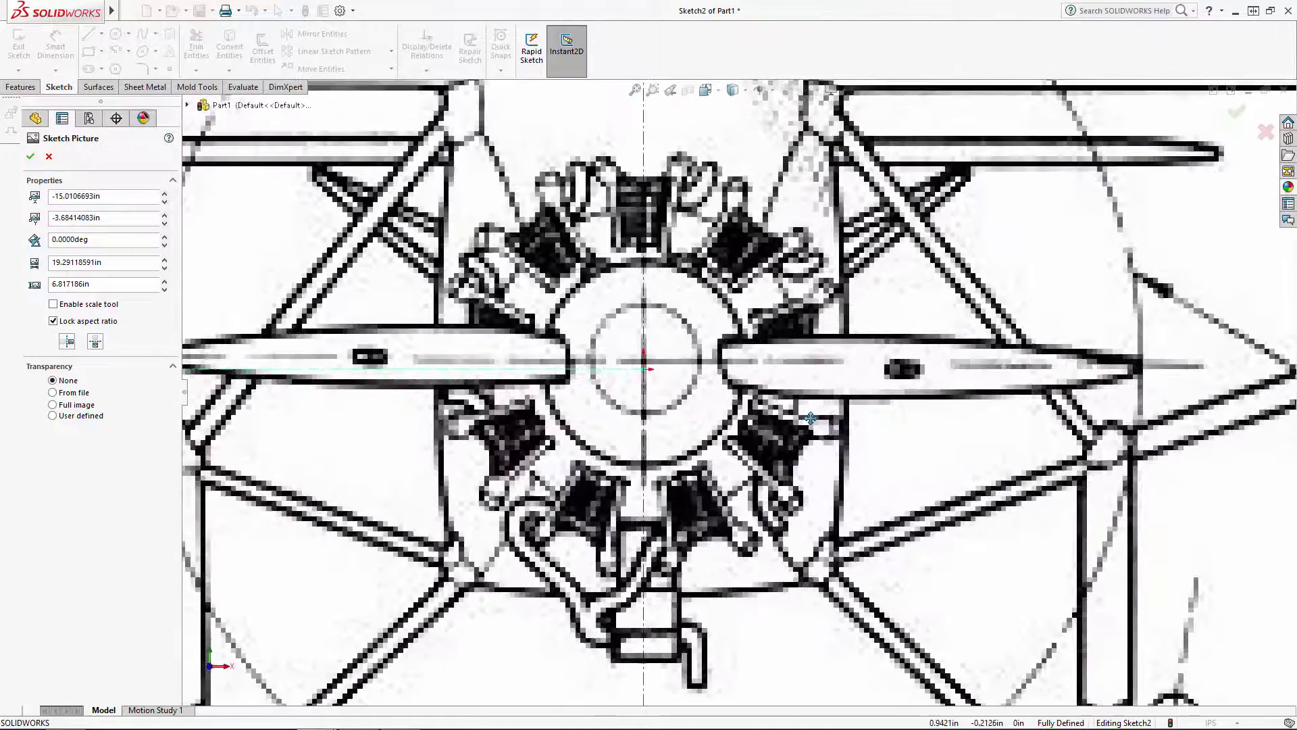
{"action": "left_click_drag", "start_coordinate": [811, 418], "coordinate": [811, 426]}
{"action": "scroll", "coordinate": [829, 441], "scroll_direction": "up", "scroll_amount": 4}
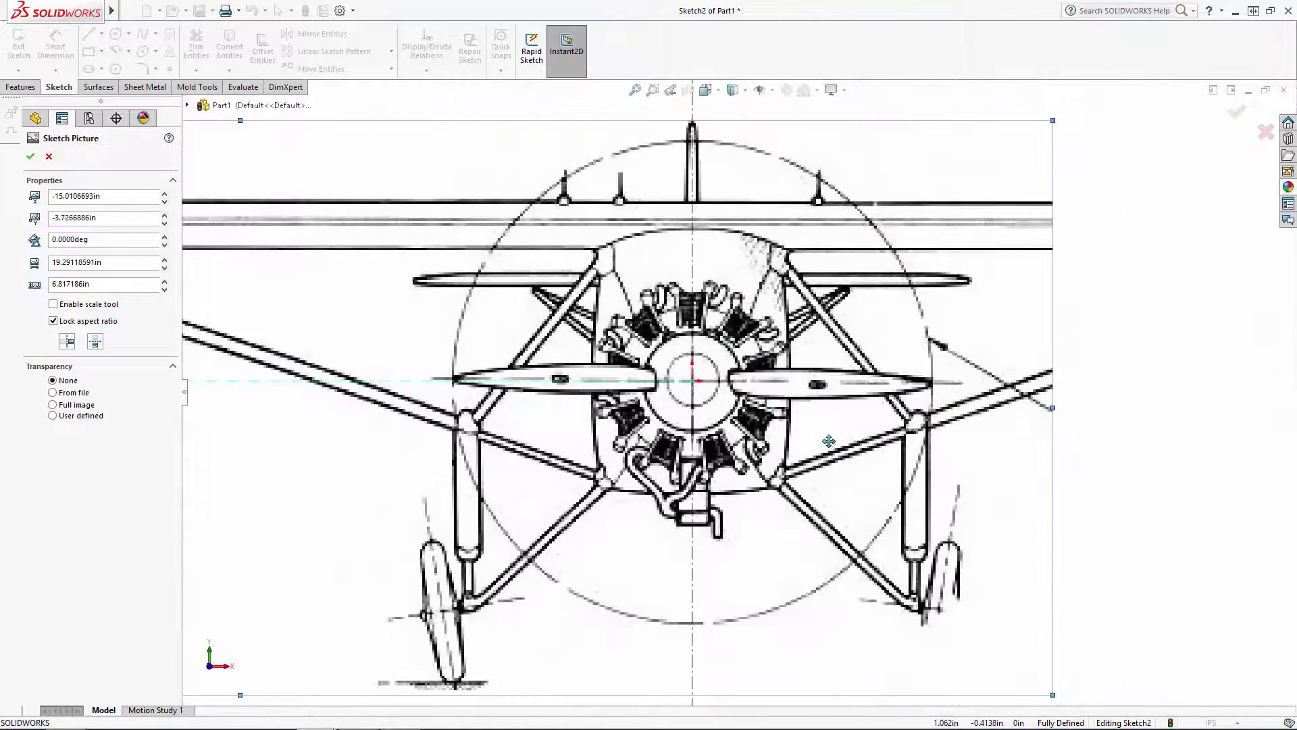
Step: Scale the front-view picture to about 19.35 in wide so its wingtip meets the centerline, and accept the picture settings
{"action": "scroll", "coordinate": [431, 434], "scroll_direction": "up", "scroll_amount": 3}
{"action": "scroll", "coordinate": [504, 367], "scroll_direction": "down", "scroll_amount": 8}
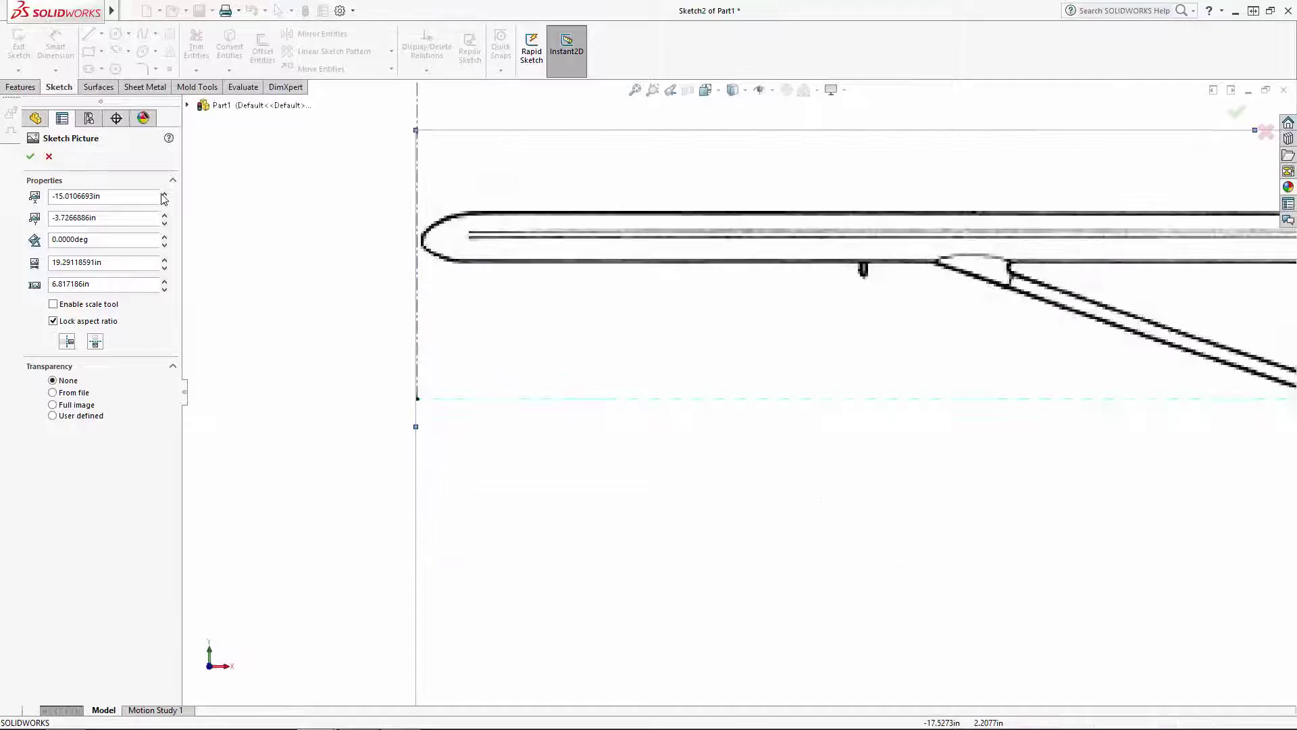
{"action": "left_click_drag", "start_coordinate": [416, 427], "coordinate": [414, 427]}
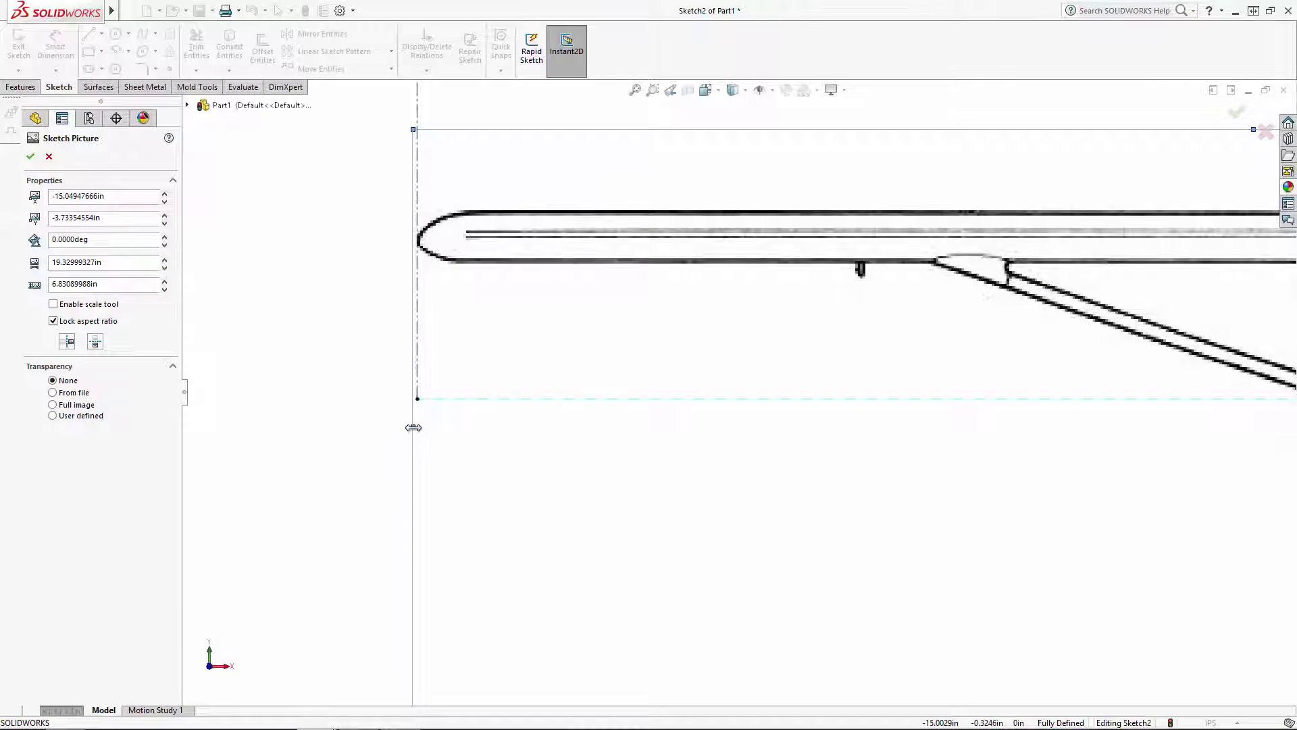
{"action": "scroll", "coordinate": [419, 428], "scroll_direction": "up", "scroll_amount": 5}
{"action": "scroll", "coordinate": [1115, 433], "scroll_direction": "down", "scroll_amount": 6}
{"action": "scroll", "coordinate": [1007, 346], "scroll_direction": "up", "scroll_amount": 2}
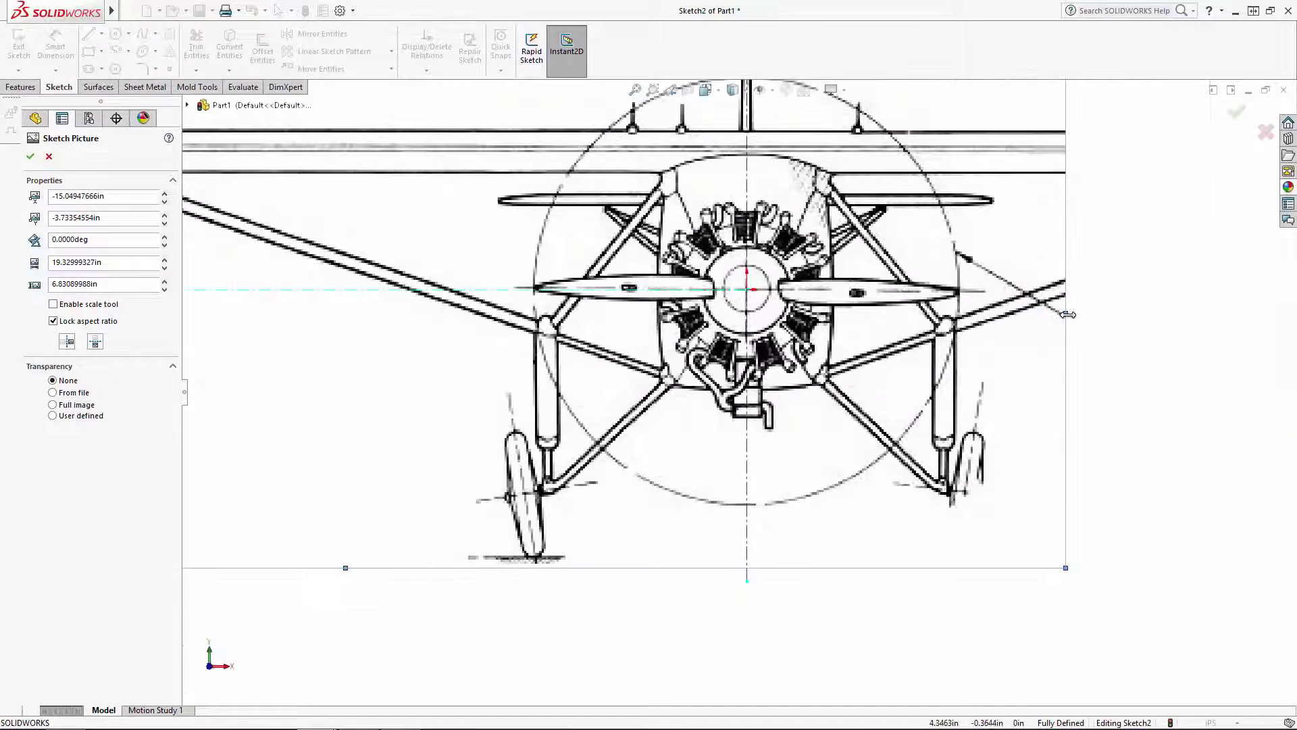
{"action": "left_click_drag", "start_coordinate": [1067, 314], "coordinate": [1069, 314]}
{"action": "scroll", "coordinate": [1100, 395], "scroll_direction": "up", "scroll_amount": 3}
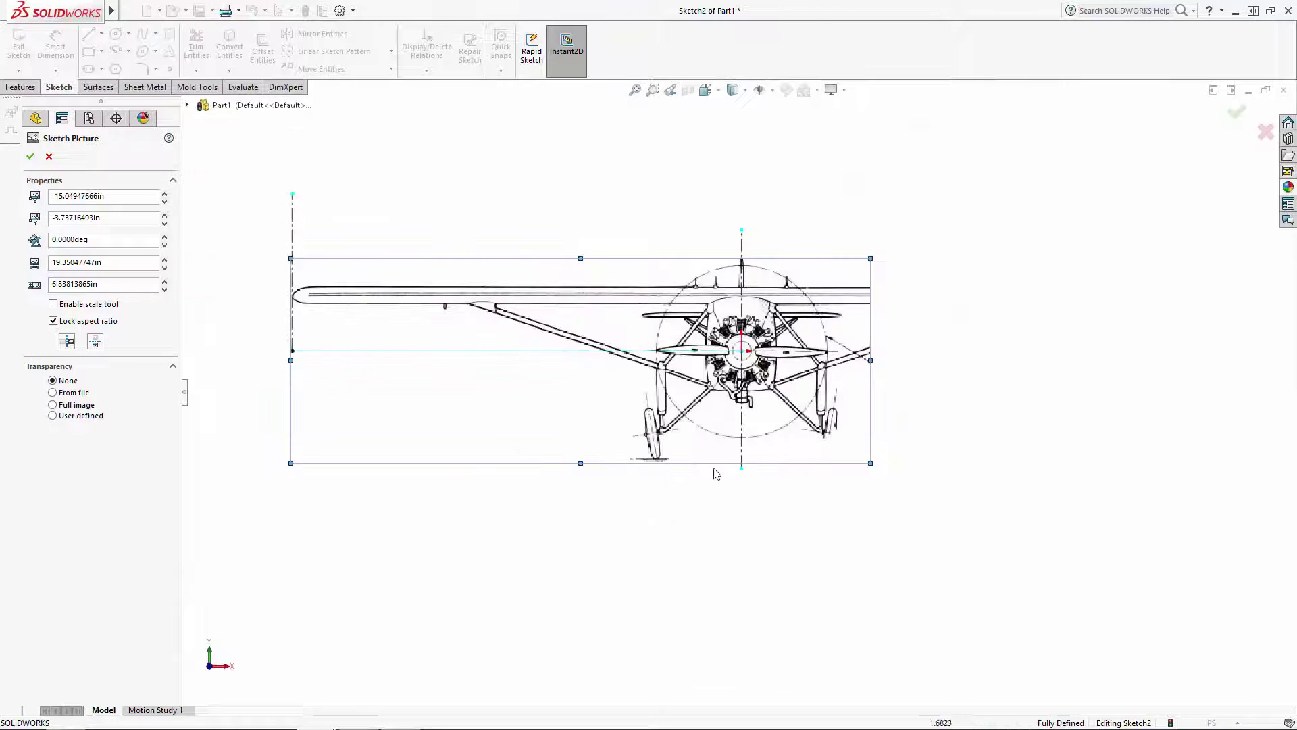
{"action": "left_click", "coordinate": [31, 160]}
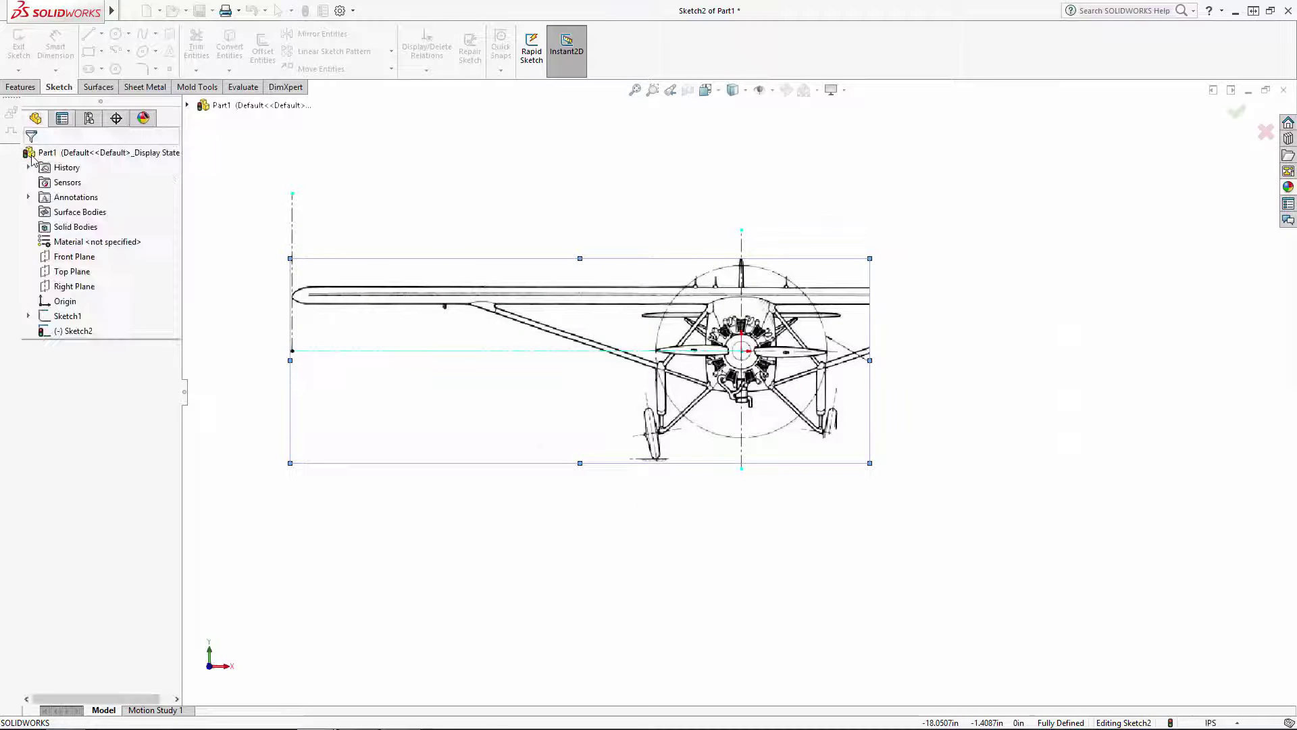
Step: Finish the front-view layout sketch and leave nothing selected
{"action": "scroll", "coordinate": [741, 212], "scroll_direction": "up", "scroll_amount": 3}
{"action": "mouse_move", "coordinate": [742, 212]}
{"action": "middle_mouse_down"}
{"action": "mouse_move", "coordinate": [716, 221]}
{"action": "mouse_move", "coordinate": [730, 324]}
{"action": "mouse_move", "coordinate": [741, 241]}
{"action": "mouse_move", "coordinate": [726, 341]}
{"action": "mouse_move", "coordinate": [698, 267]}
{"action": "mouse_move", "coordinate": [631, 221]}
{"action": "middle_mouse_up"}
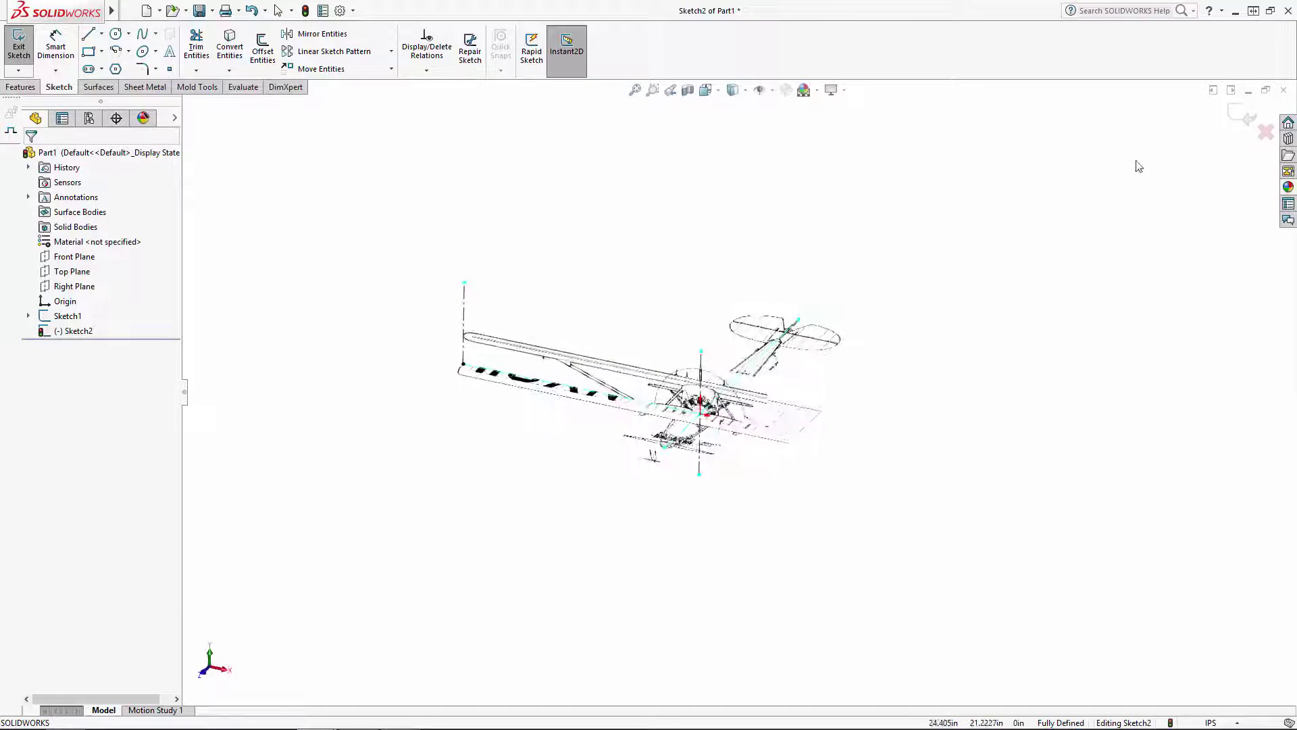
{"action": "left_click", "coordinate": [1238, 118]}
{"action": "left_click", "coordinate": [552, 191]}
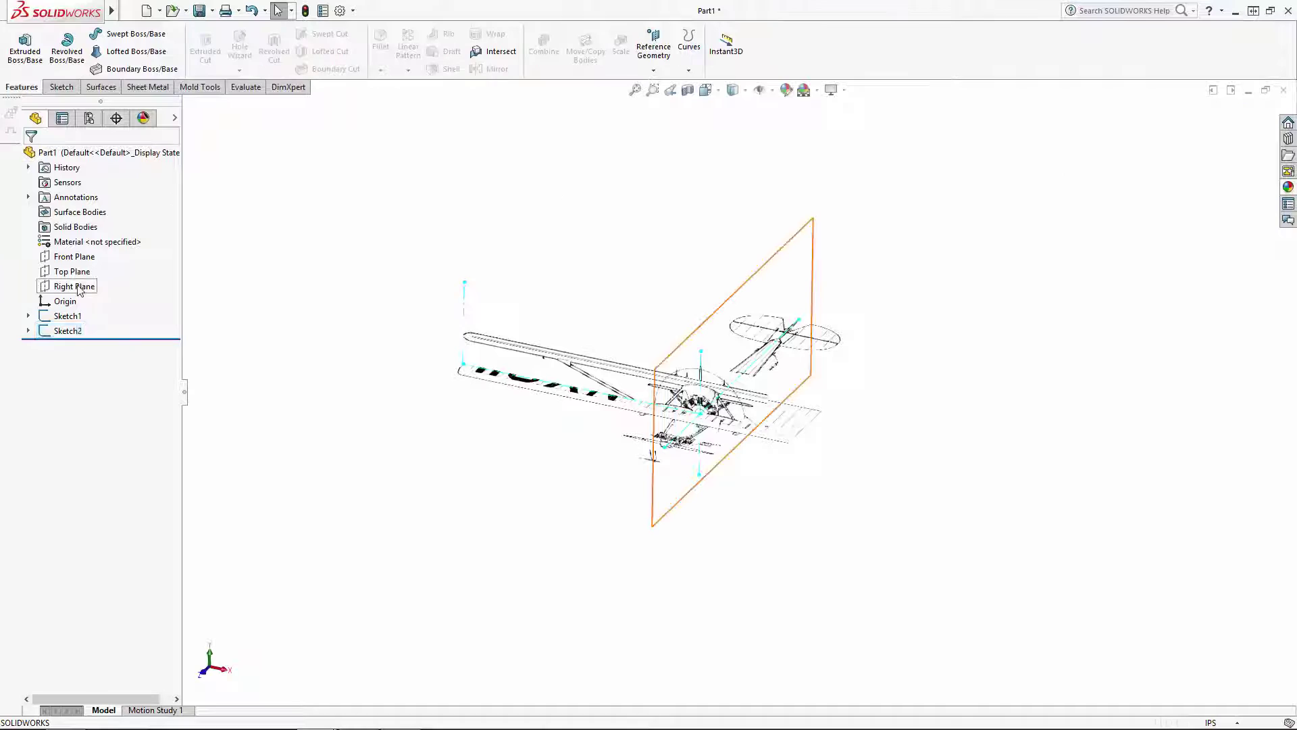
Step: Start a layout sketch on the Right Plane, viewed from the right, for the side view
{"action": "left_click", "coordinate": [79, 285]}
{"action": "left_click", "coordinate": [96, 261]}
{"action": "left_click", "coordinate": [718, 92]}
{"action": "left_click", "coordinate": [782, 166]}
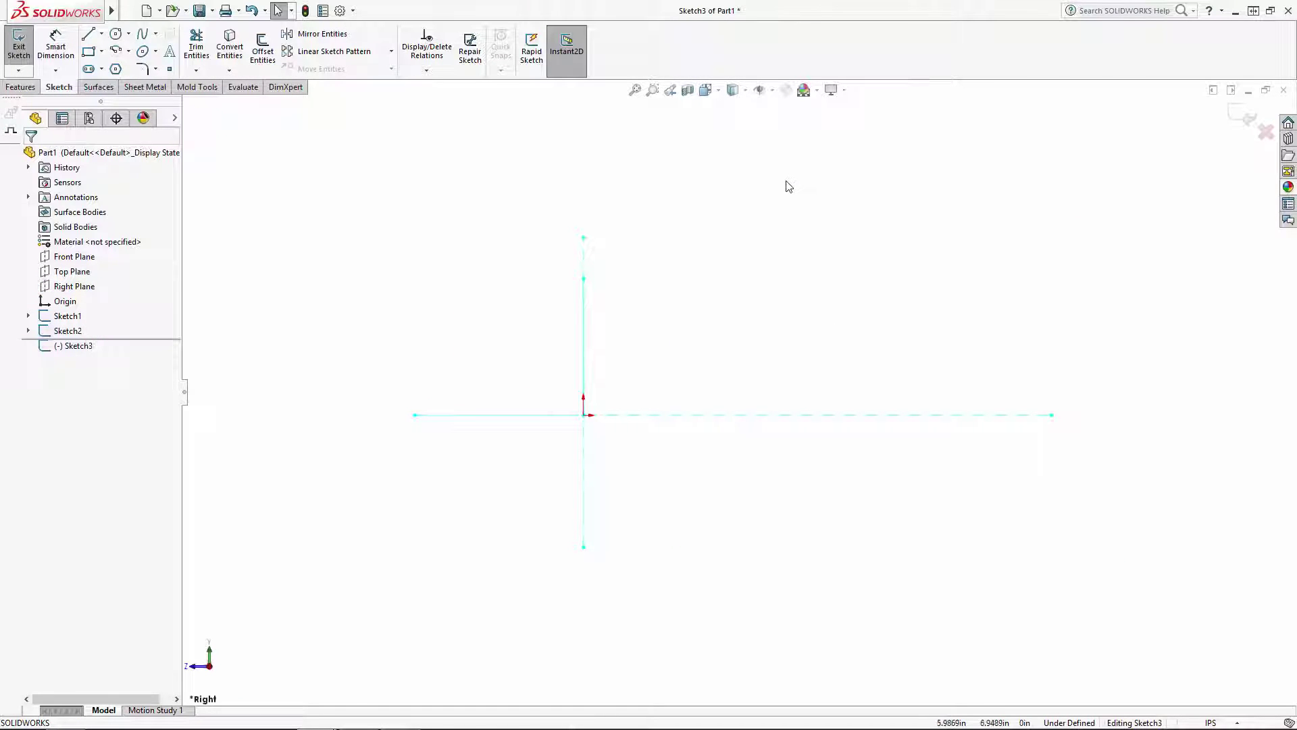
{"action": "left_click", "coordinate": [1265, 132]}
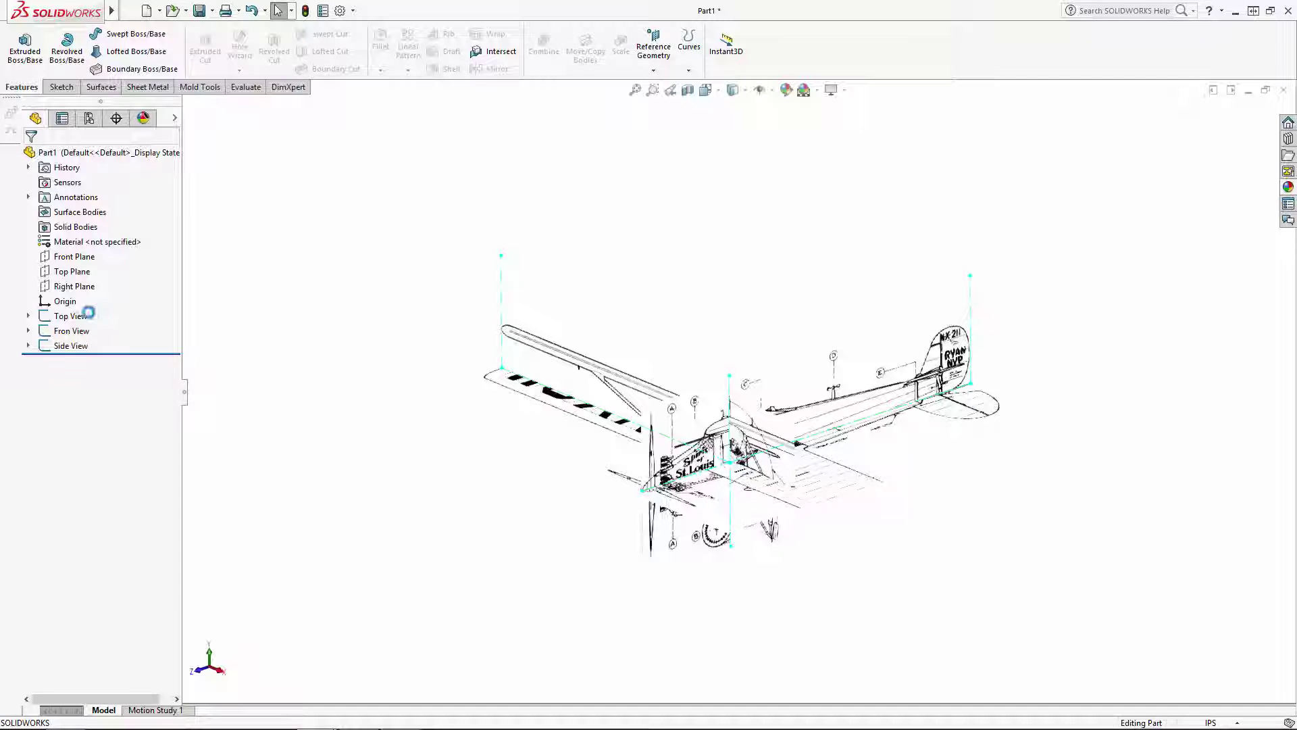
Step: Hide the Top View and Fron View sketches
{"action": "left_click", "coordinate": [85, 318]}
{"action": "left_click", "coordinate": [101, 293]}
{"action": "left_click", "coordinate": [71, 330]}
{"action": "left_click", "coordinate": [108, 308]}
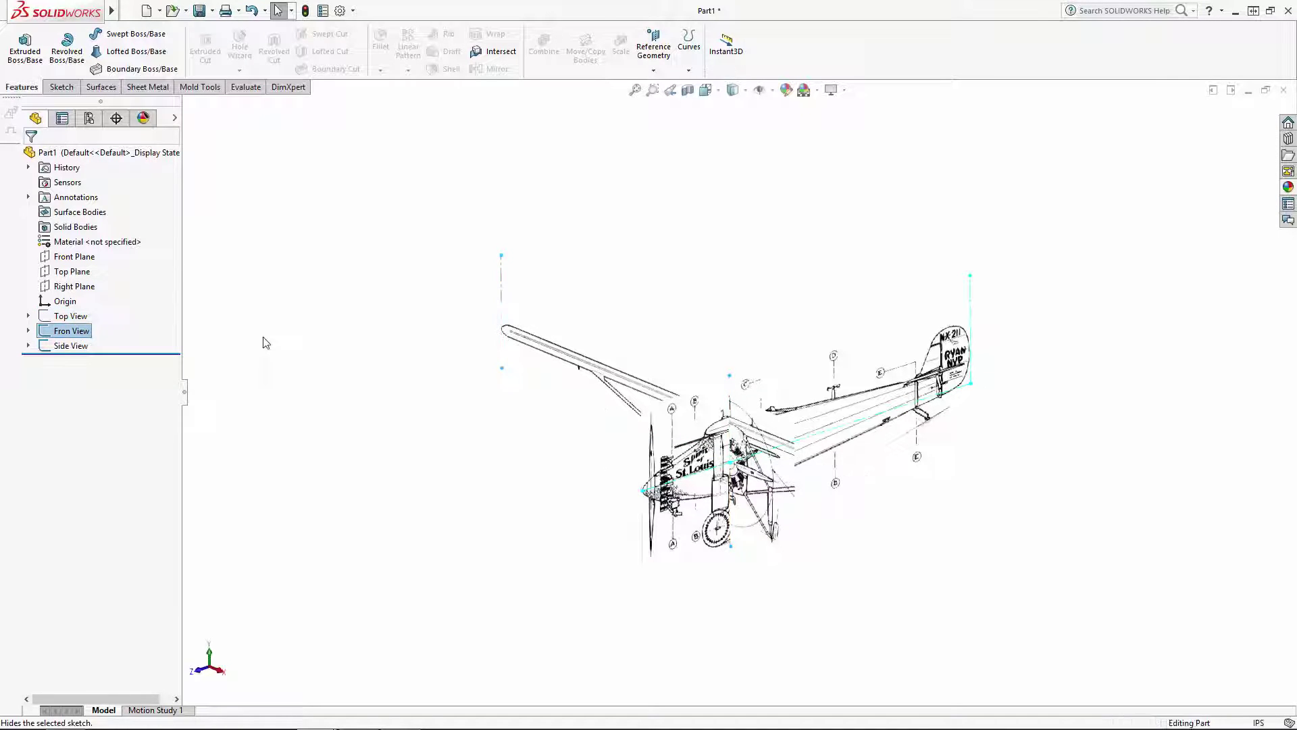
Step: Start a new sketch on the Right Plane in the Right view and add a vertical centerline at the spinner's rear edge
{"action": "left_click", "coordinate": [84, 285]}
{"action": "left_click", "coordinate": [88, 261]}
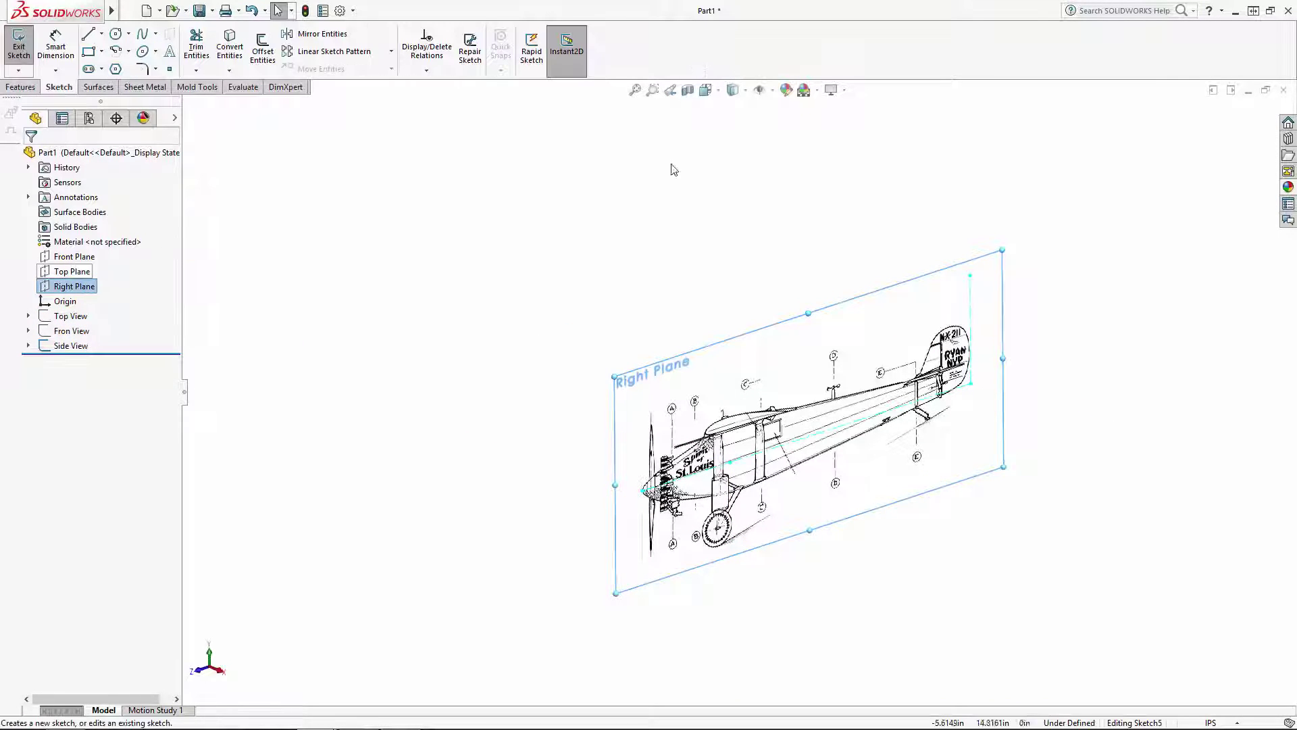
{"action": "left_click", "coordinate": [706, 90]}
{"action": "left_click", "coordinate": [764, 143]}
{"action": "left_click", "coordinate": [750, 142]}
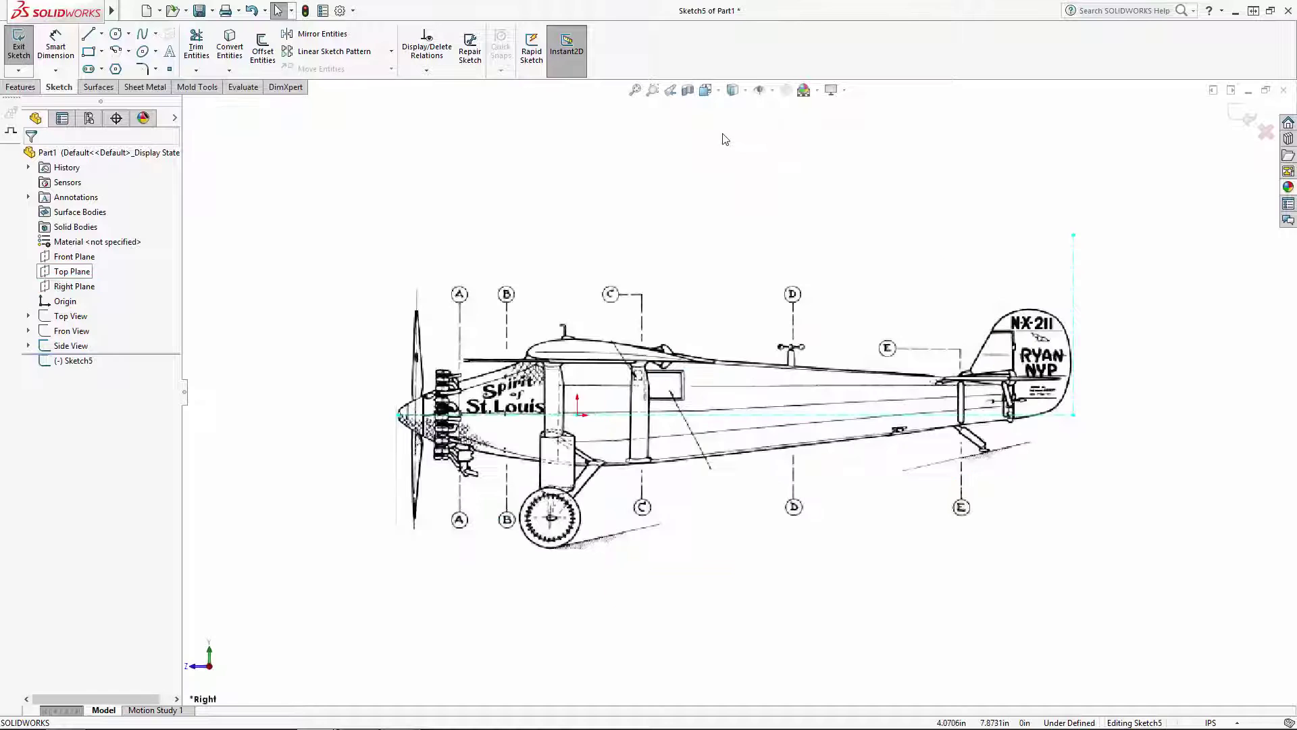
{"action": "left_click", "coordinate": [101, 33]}
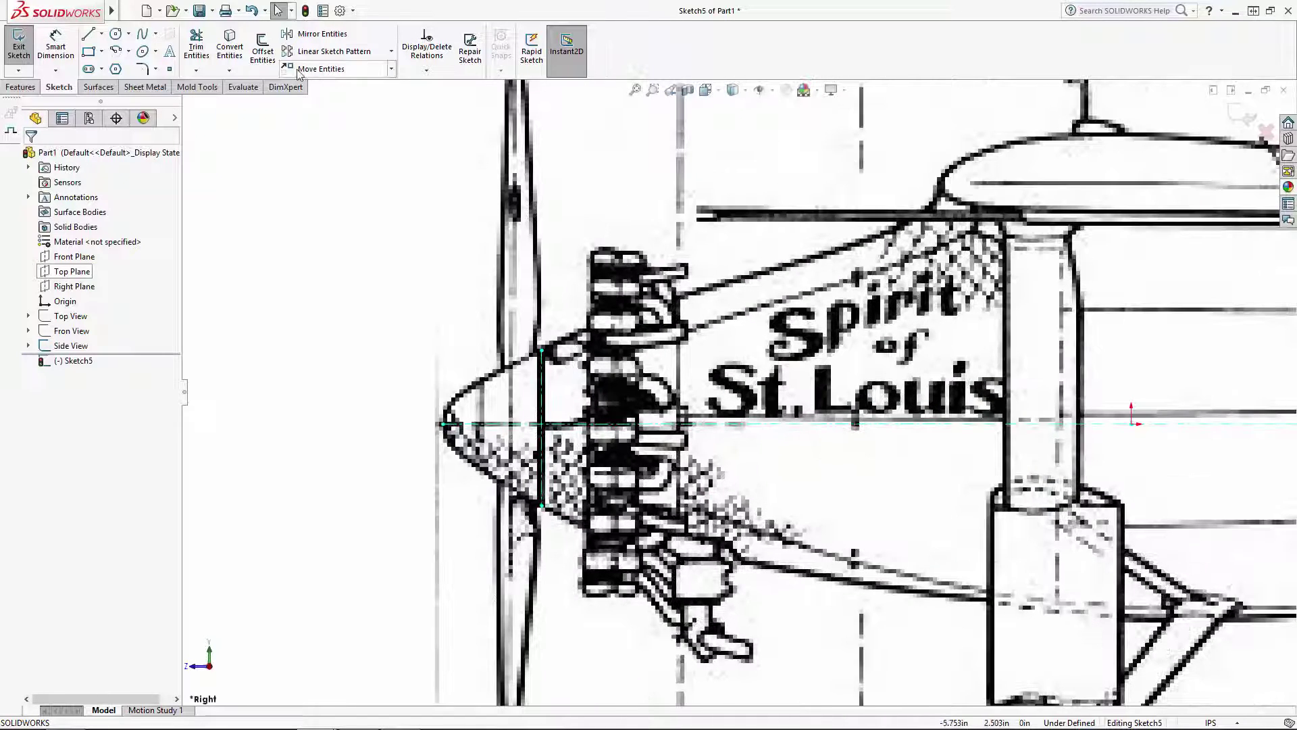
Step: Draw a two-point spline from the upper end of the spinner centerline to the wing's leading edge
{"action": "left_click", "coordinate": [142, 35]}
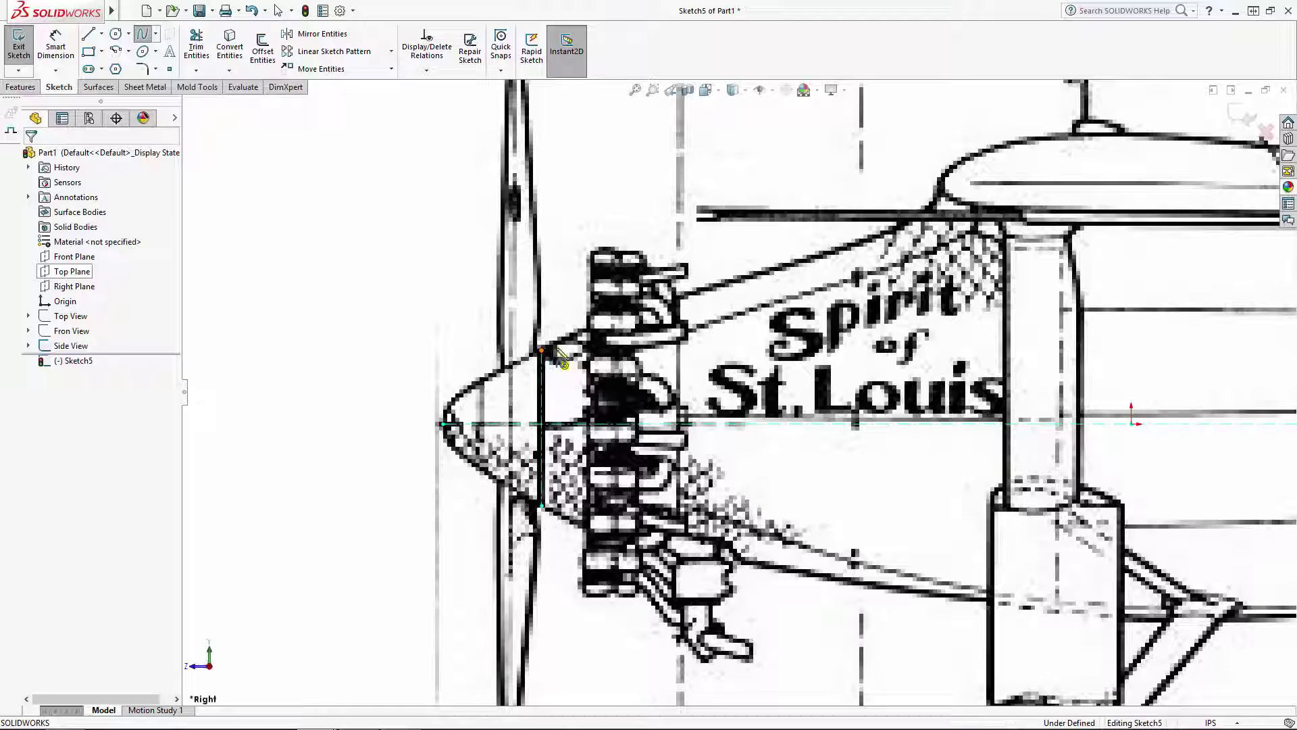
{"action": "left_click", "coordinate": [558, 350]}
{"action": "scroll", "coordinate": [913, 223], "scroll_direction": "down", "scroll_amount": 10}
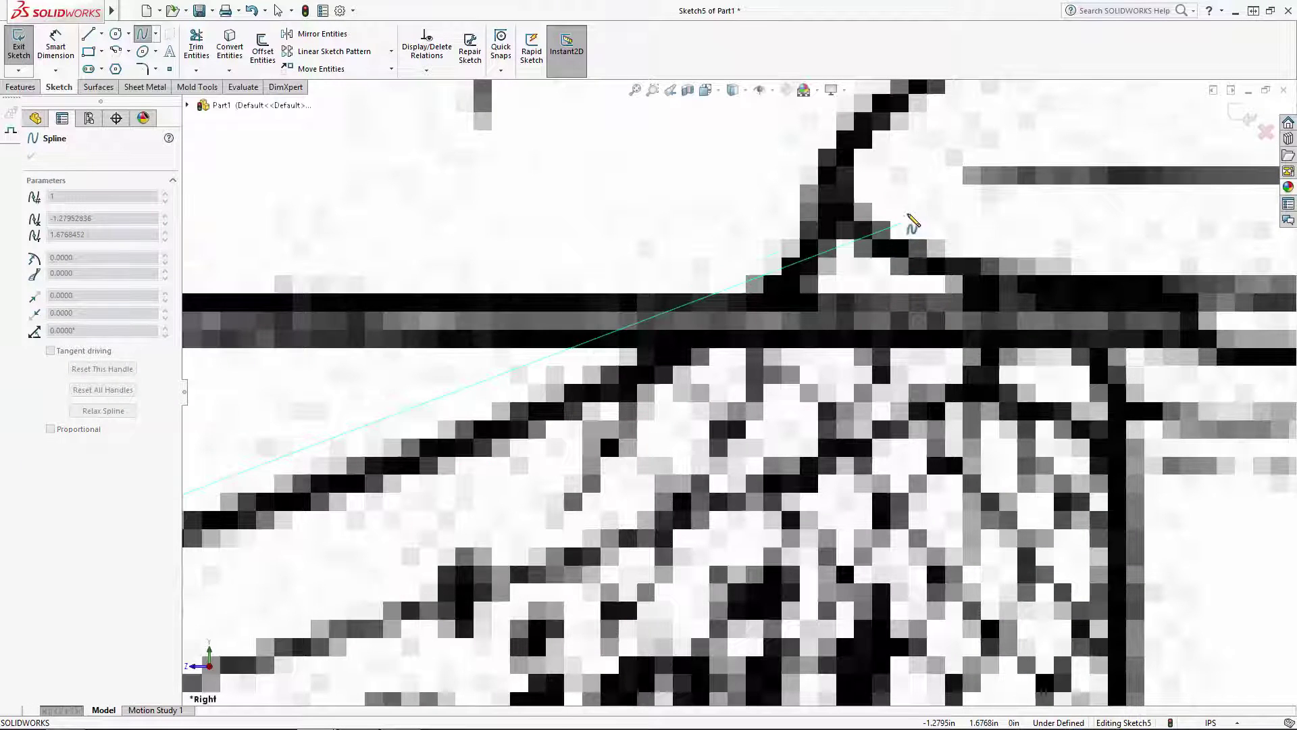
{"action": "left_click", "coordinate": [830, 177]}
{"action": "key", "text": "Escape"}
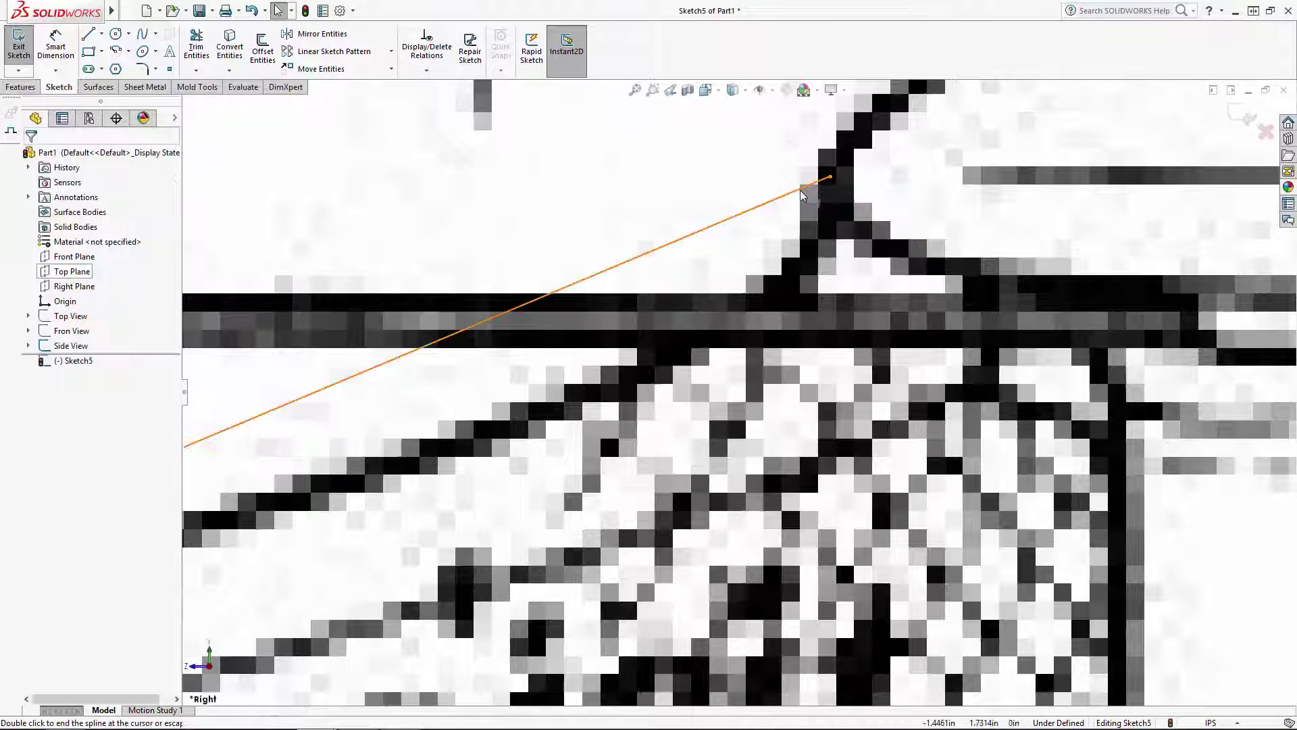
Step: Reshape the upper nose spline by steepening its tangent at the wing's leading edge to follow the cowling outline
{"action": "left_click", "coordinate": [800, 189]}
{"action": "left_click_drag", "start_coordinate": [334, 382], "coordinate": [712, 346]}
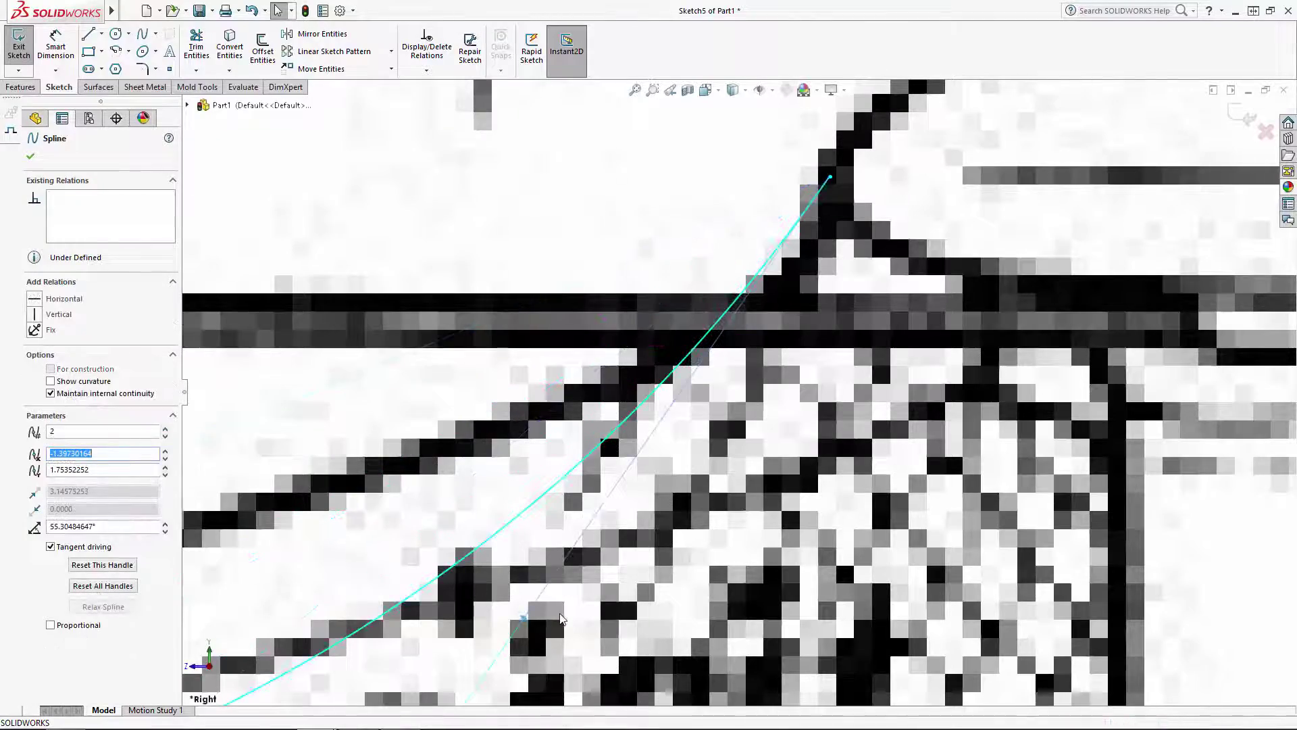
{"action": "scroll", "coordinate": [649, 446], "scroll_direction": "up", "scroll_amount": 2}
{"action": "left_click_drag", "start_coordinate": [499, 679], "coordinate": [789, 386]}
Step: Make the lower fuselage spline's tangent handle below the origin horizontal
{"action": "scroll", "coordinate": [763, 368], "scroll_direction": "up", "scroll_amount": 6}
{"action": "scroll", "coordinate": [756, 364], "scroll_direction": "down", "scroll_amount": 3}
{"action": "scroll", "coordinate": [770, 313], "scroll_direction": "up", "scroll_amount": 1}
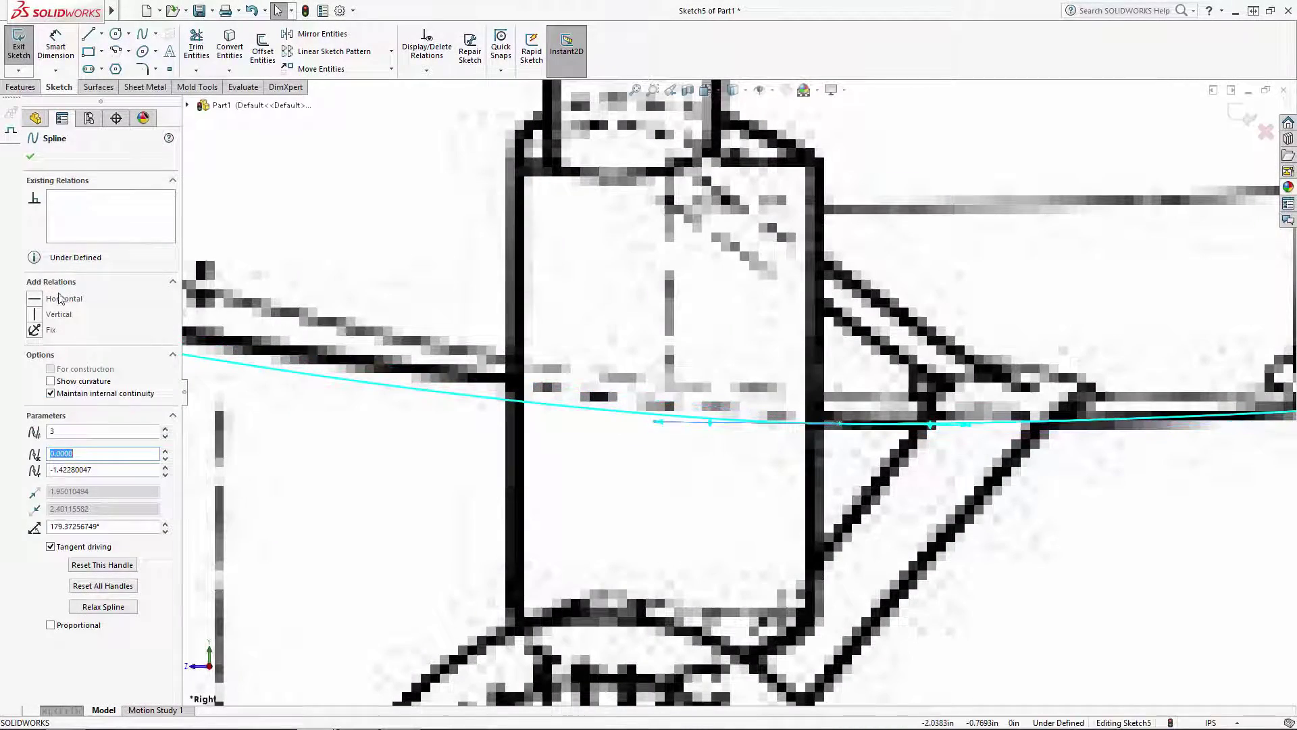
{"action": "left_click", "coordinate": [60, 299]}
{"action": "left_click", "coordinate": [1069, 496]}
{"action": "scroll", "coordinate": [1042, 470], "scroll_direction": "up", "scroll_amount": 6}
{"action": "scroll", "coordinate": [546, 367], "scroll_direction": "down", "scroll_amount": 2}
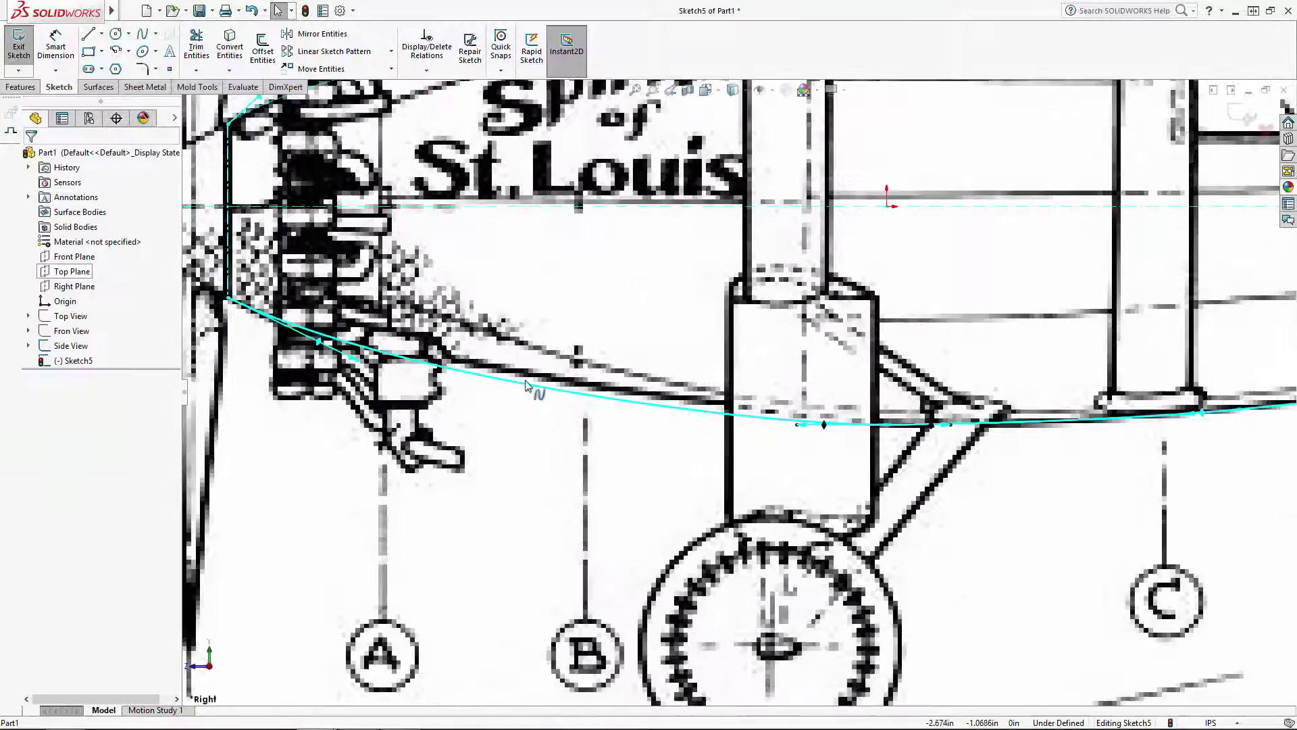
Step: Adjust the lower fuselage spline's tangent handle at the spinner so the curve follows the belly outline
{"action": "left_click_drag", "start_coordinate": [354, 361], "coordinate": [323, 344]}
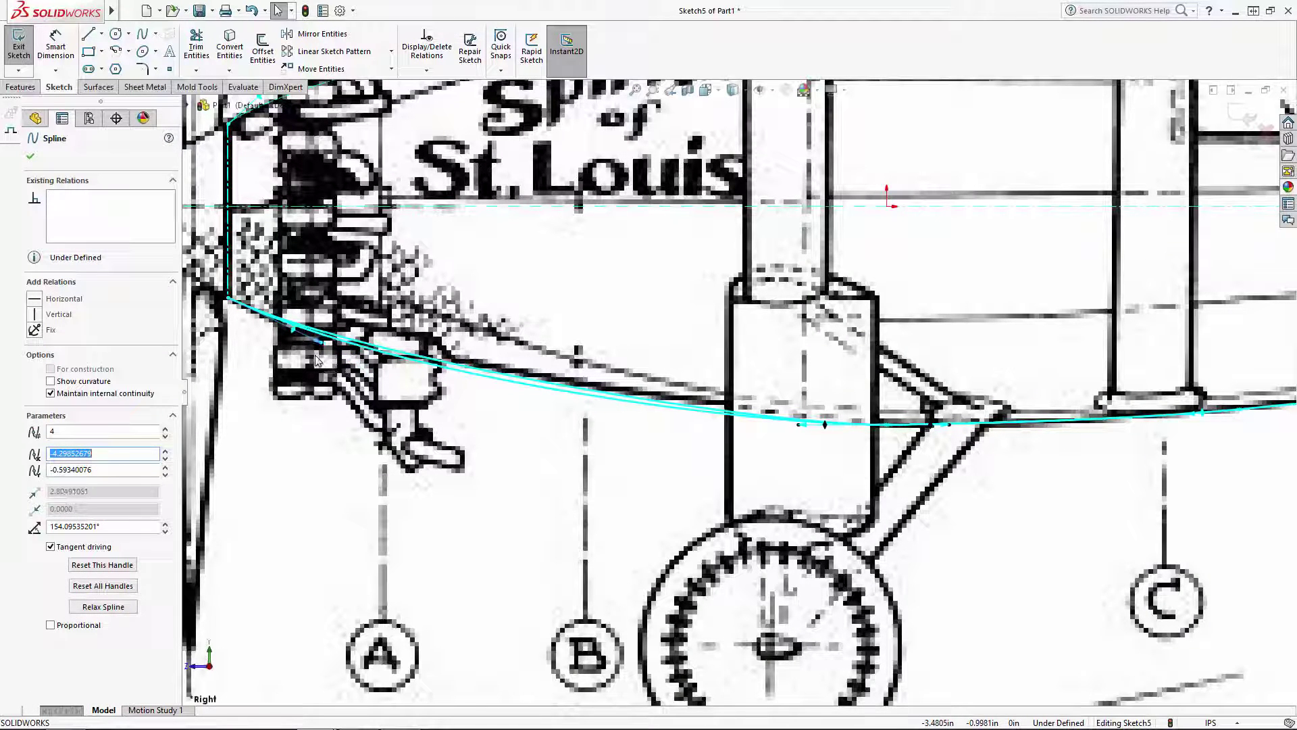
{"action": "key", "text": "Escape"}
{"action": "scroll", "coordinate": [736, 393], "scroll_direction": "up", "scroll_amount": 3}
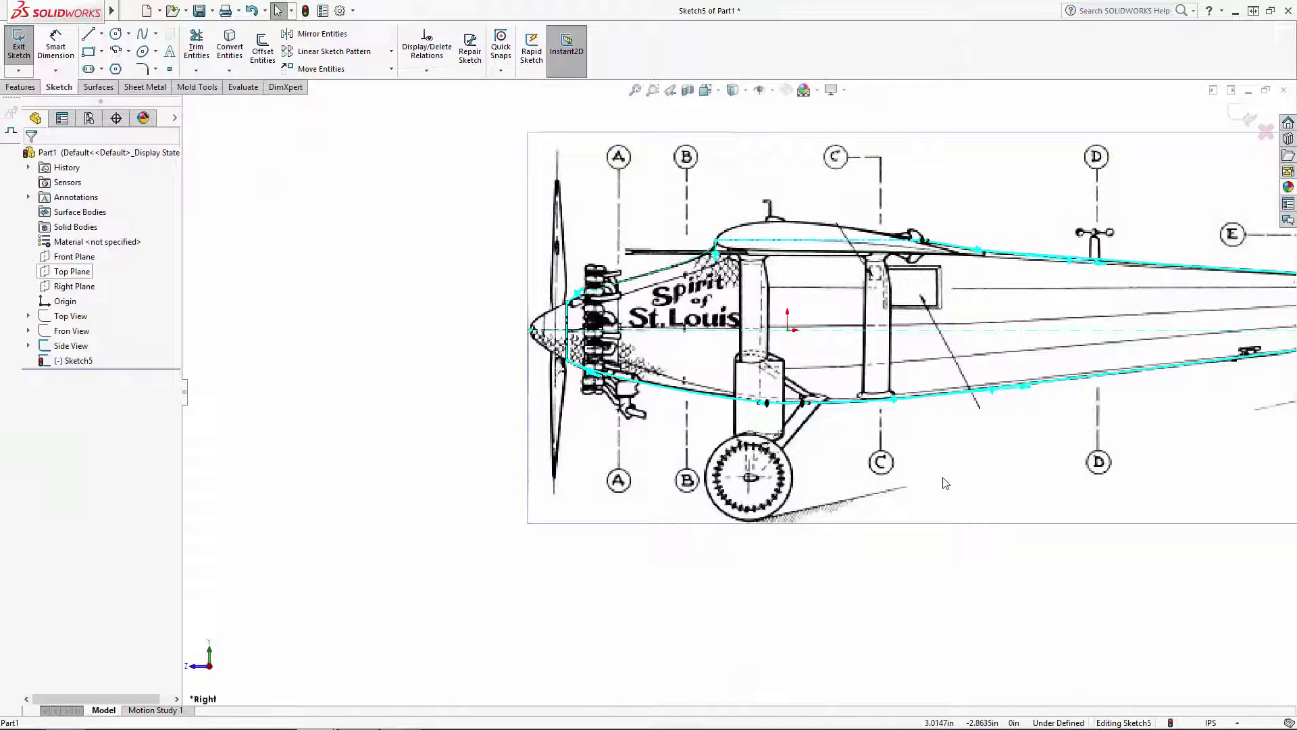
{"action": "scroll", "coordinate": [949, 401], "scroll_direction": "down", "scroll_amount": 3}
{"action": "scroll", "coordinate": [949, 401], "scroll_direction": "up", "scroll_amount": 4}
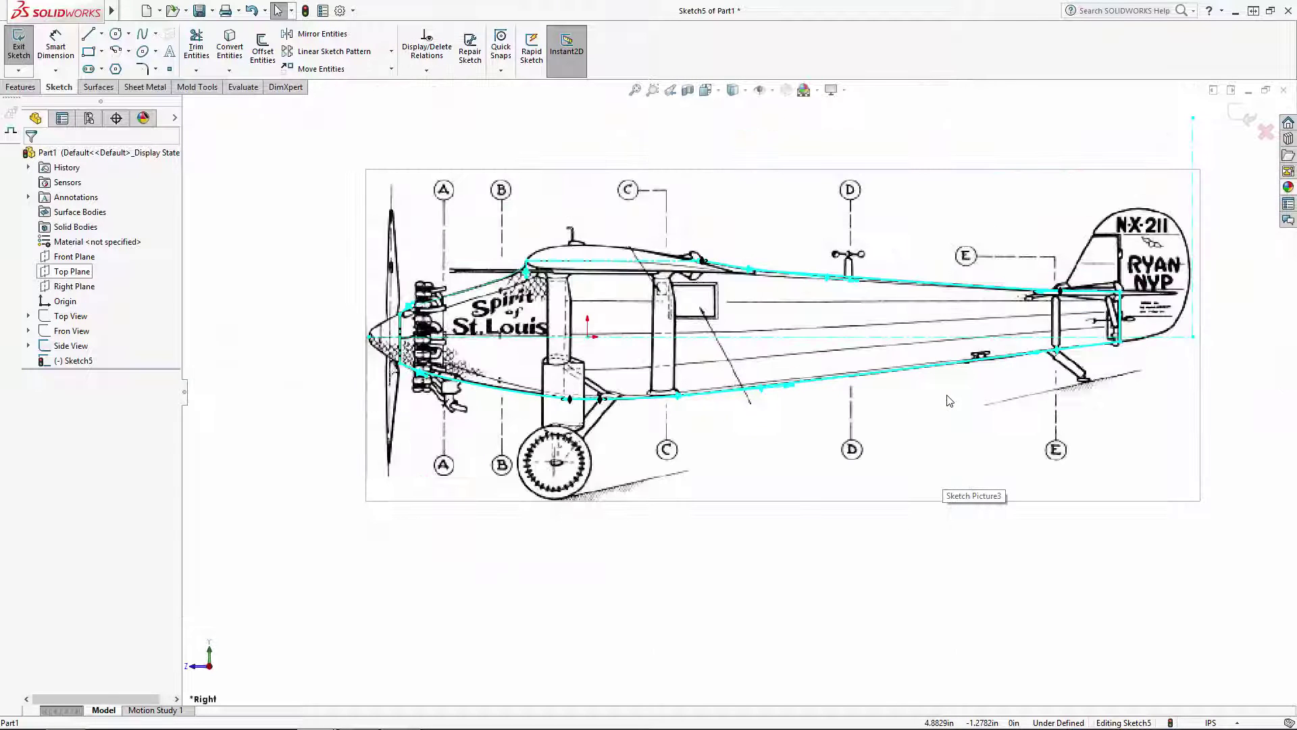
Step: Convert the upper and lower fuselage outlines and the tail-end edge to construction geometry
{"action": "left_click_drag", "start_coordinate": [1148, 537], "coordinate": [968, 245]}
{"action": "left_click", "coordinate": [75, 415]}
{"action": "left_click", "coordinate": [661, 598]}
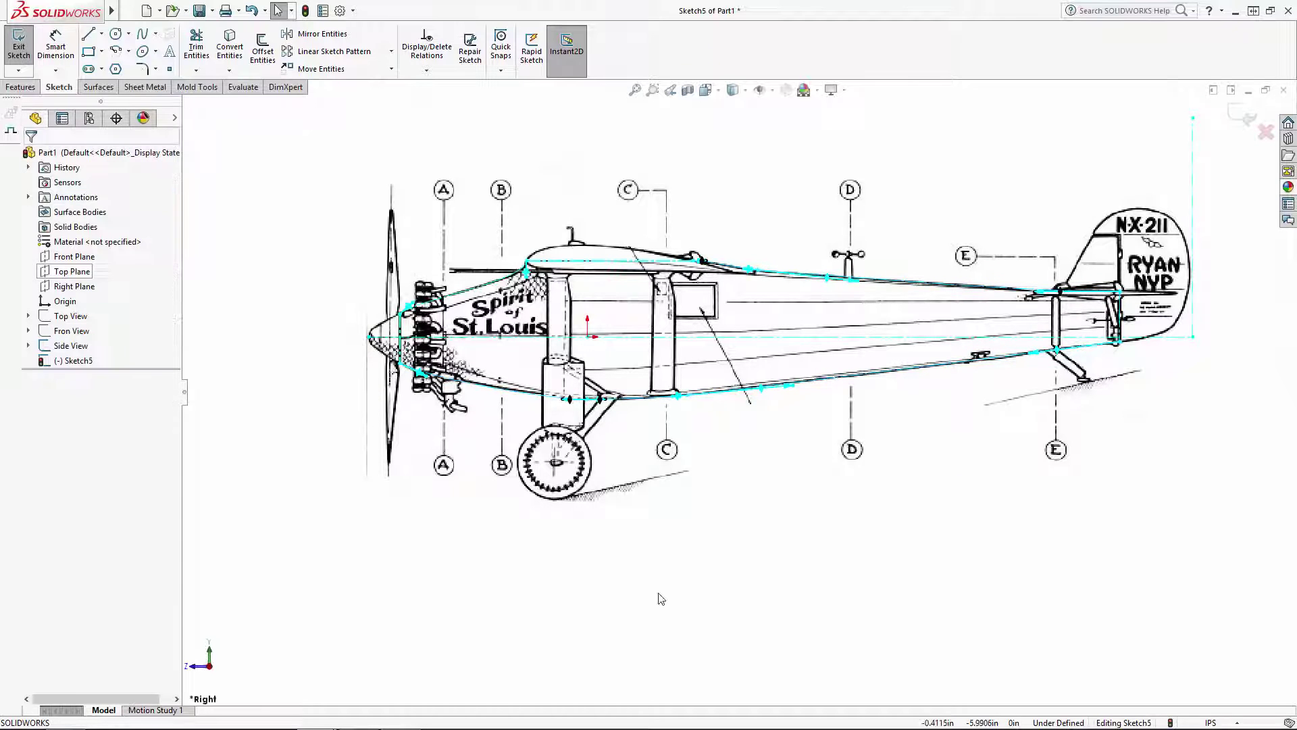
Step: Draw a vertical line at station A between the upper and lower fuselage splines
{"action": "scroll", "coordinate": [736, 393], "scroll_direction": "up", "scroll_amount": 3}
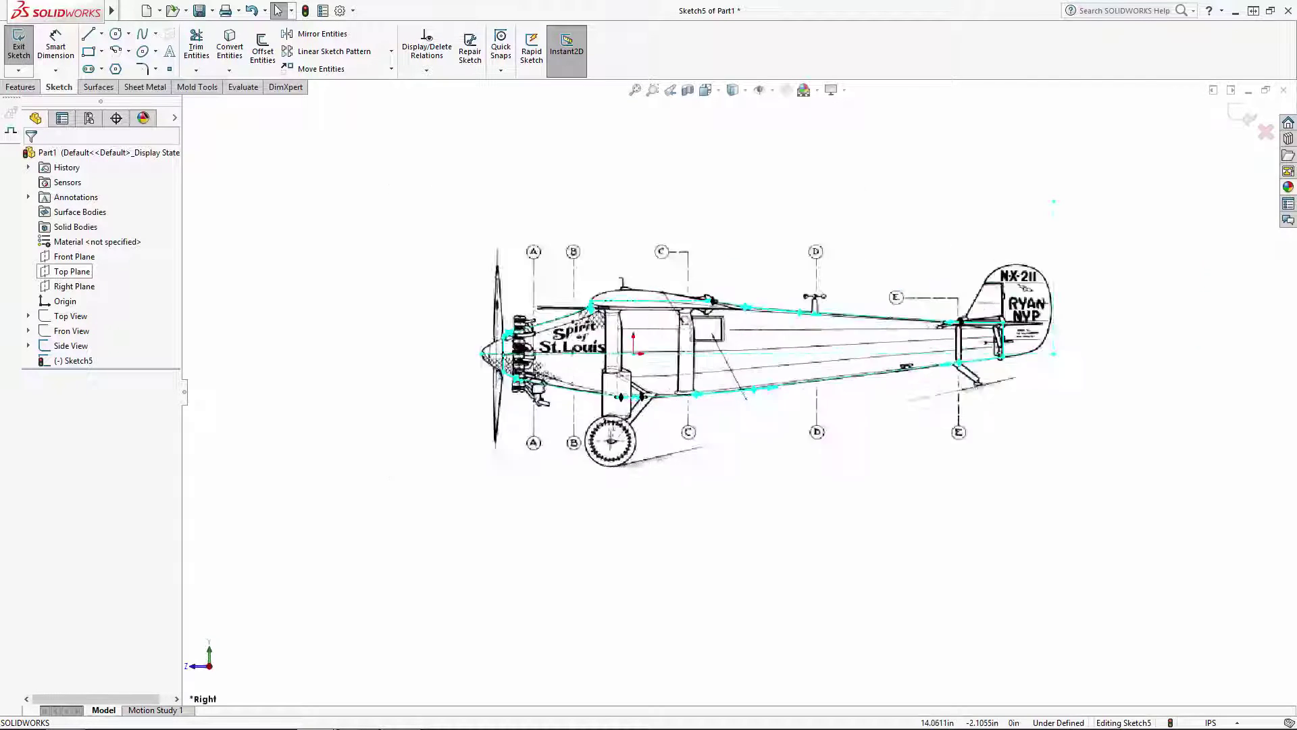
{"action": "left_click", "coordinate": [89, 39]}
{"action": "scroll", "coordinate": [575, 357], "scroll_direction": "down", "scroll_amount": 5}
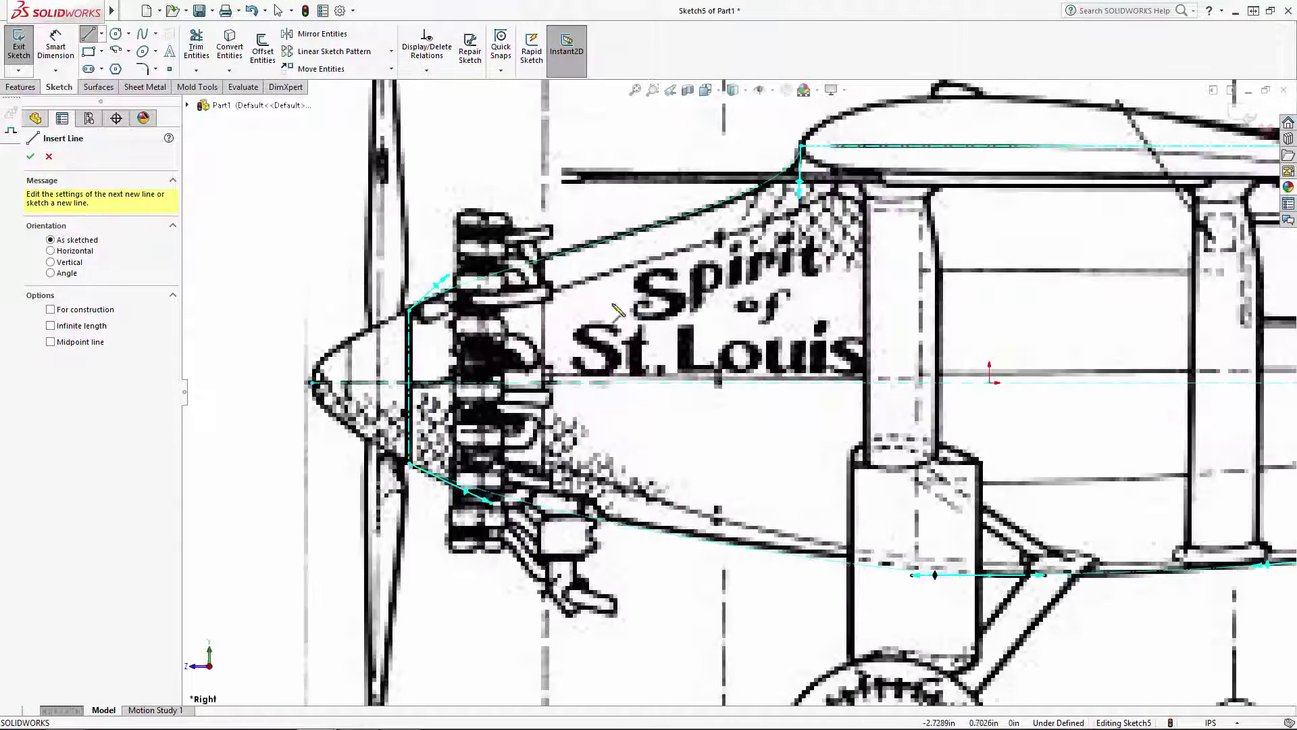
{"action": "scroll", "coordinate": [481, 318], "scroll_direction": "down", "scroll_amount": 3}
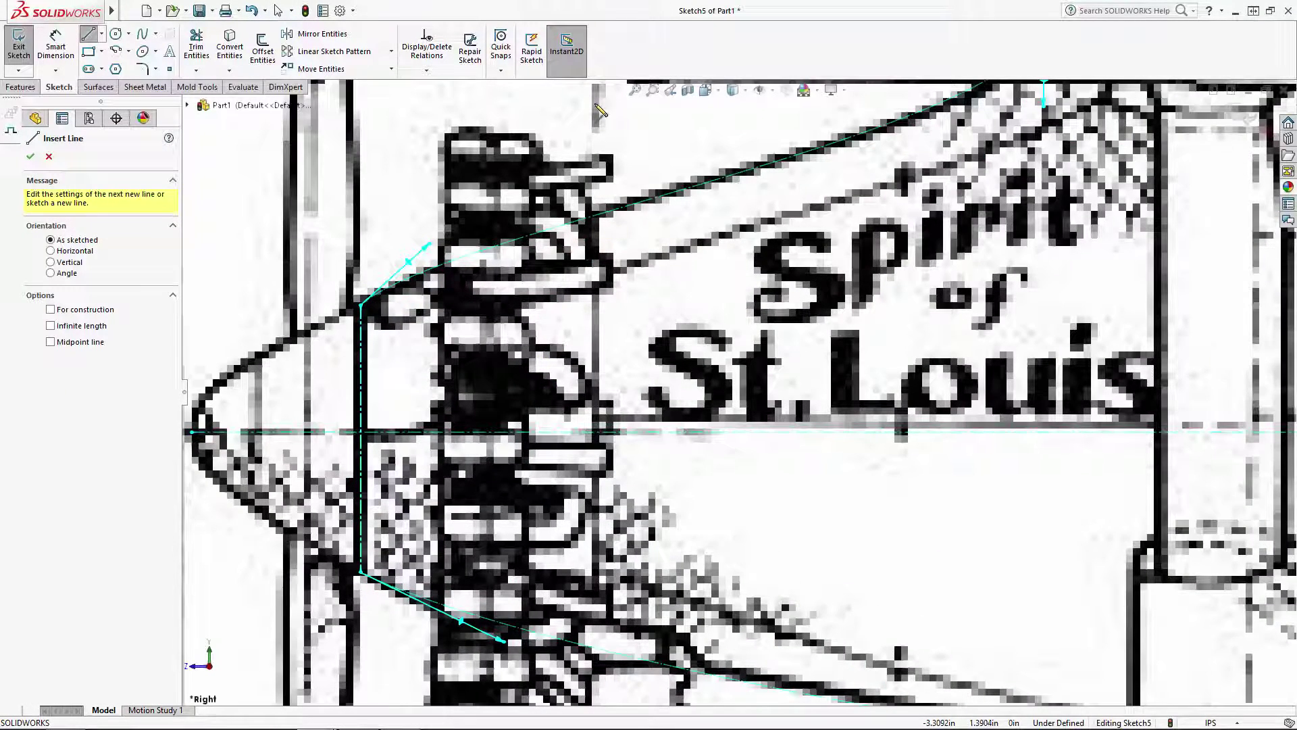
{"action": "scroll", "coordinate": [739, 394], "scroll_direction": "up", "scroll_amount": 5}
{"action": "left_click", "coordinate": [681, 297]}
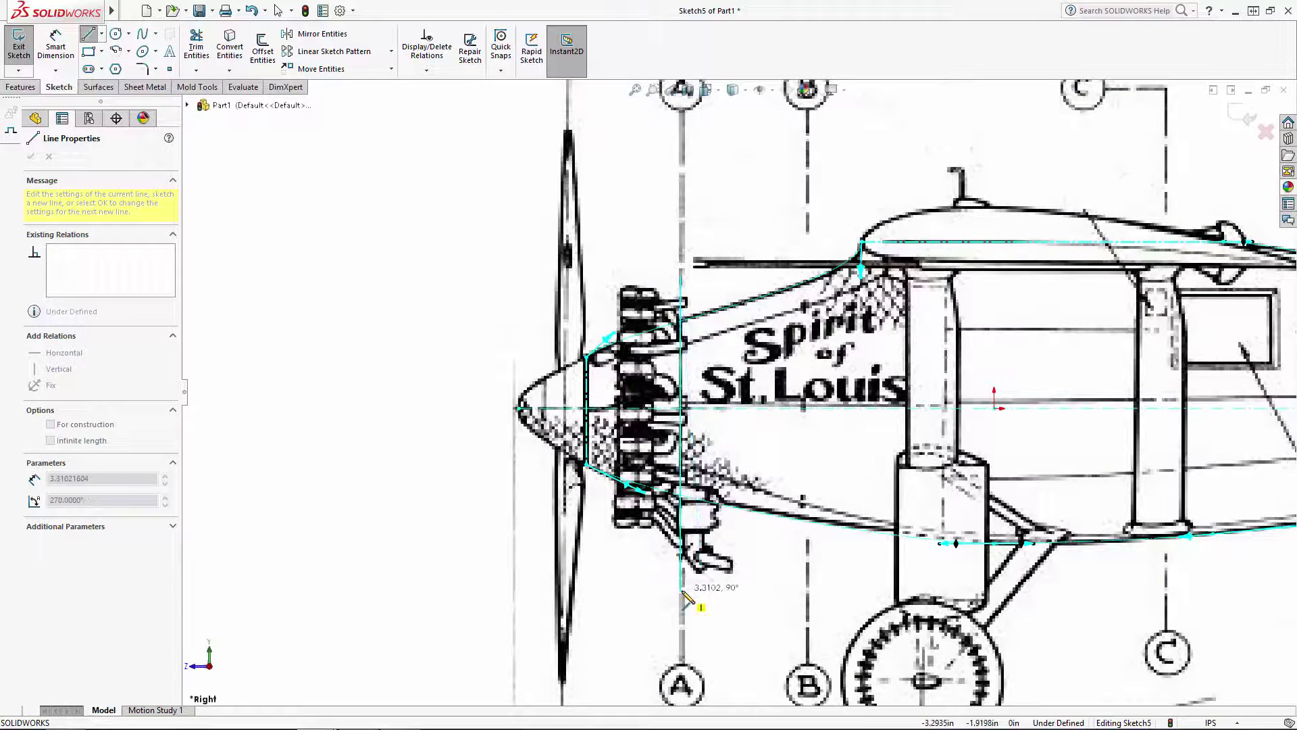
{"action": "left_click", "coordinate": [682, 498]}
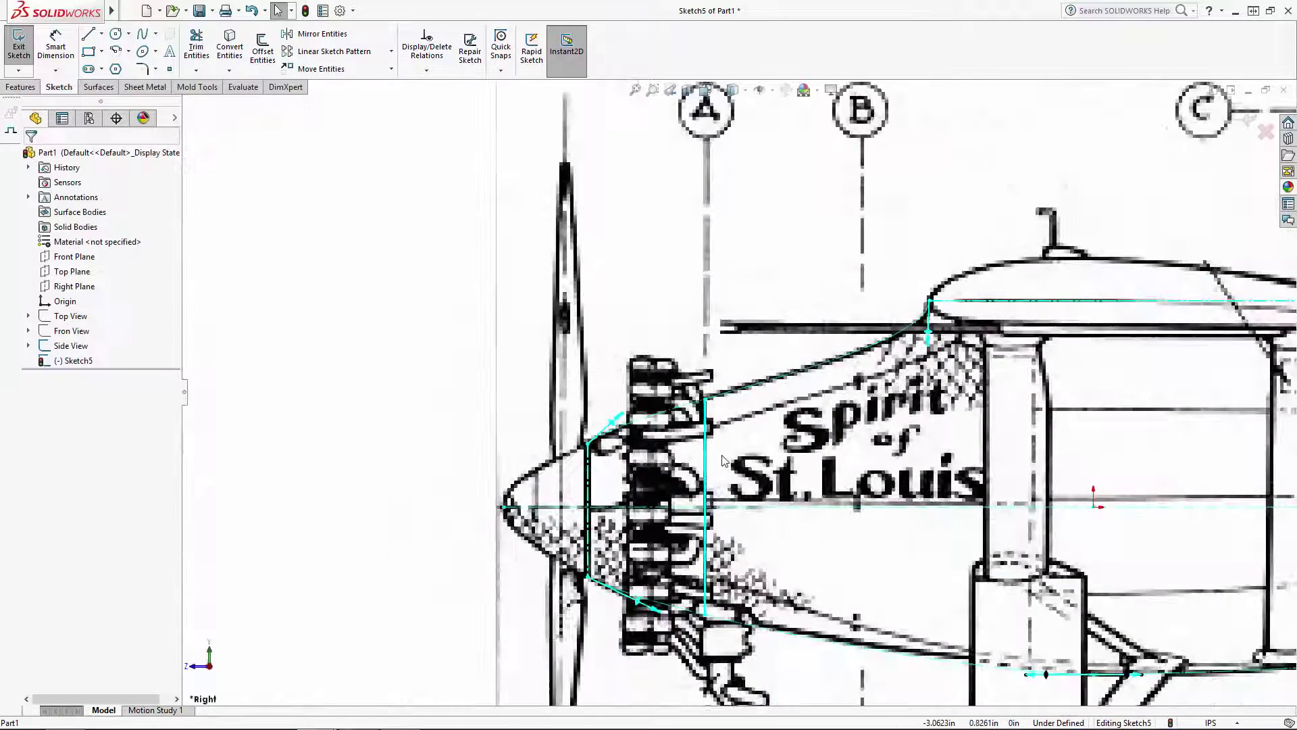
Step: Draw a vertical line at station B and bring its upper end onto the upper fuselage spline
{"action": "key", "text": "l"}
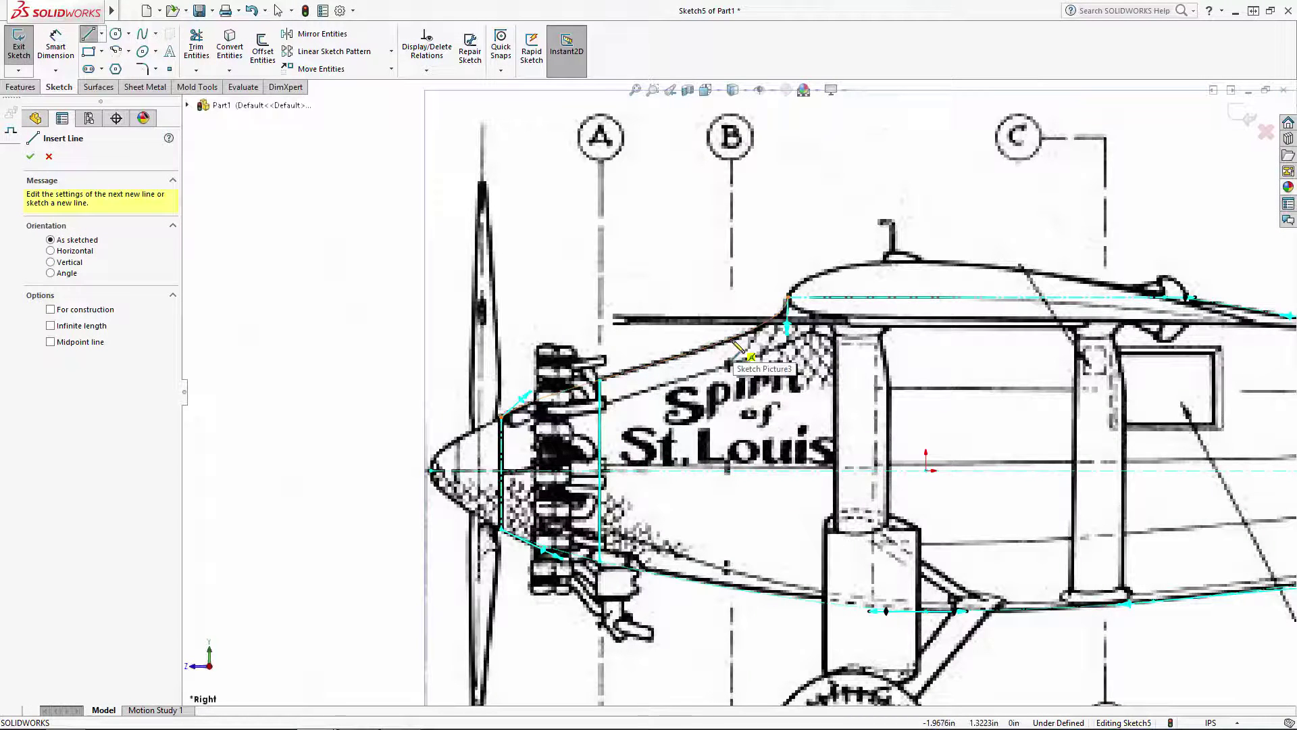
{"action": "left_click", "coordinate": [732, 281]}
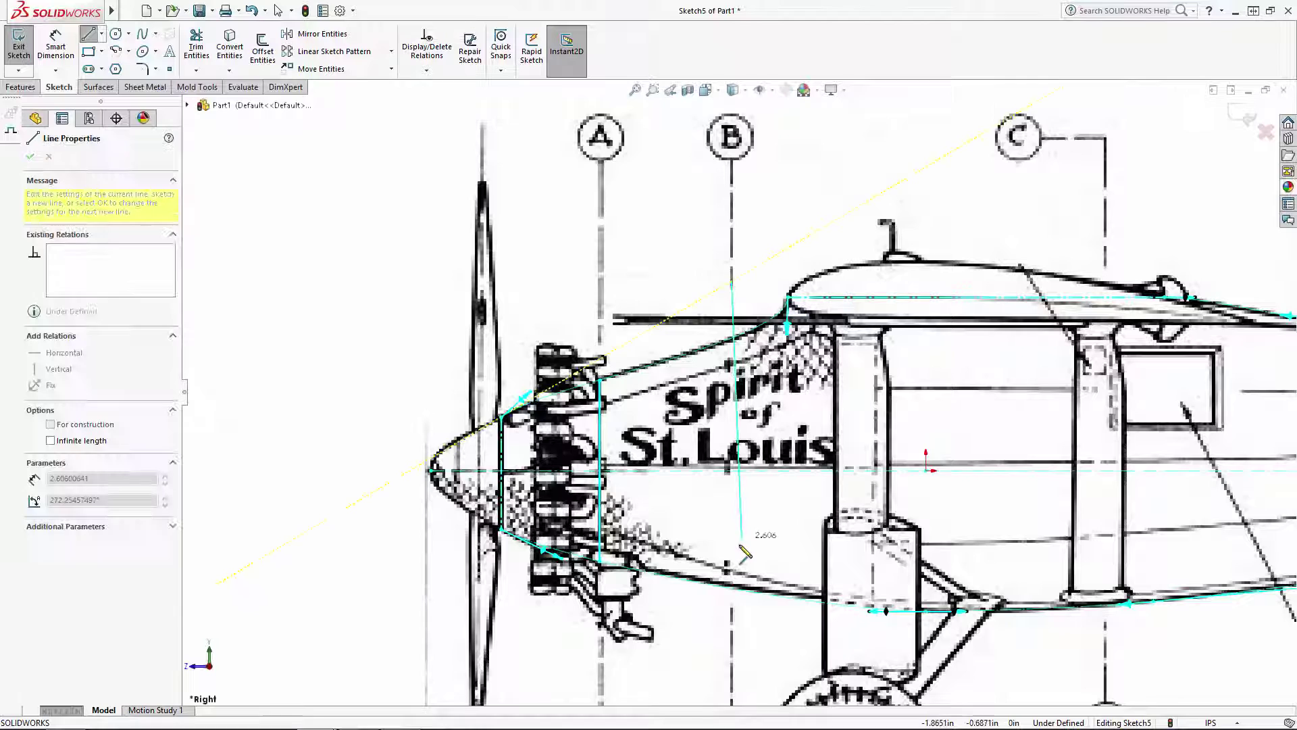
{"action": "left_click", "coordinate": [731, 587]}
{"action": "key", "text": "Escape"}
{"action": "scroll", "coordinate": [742, 301], "scroll_direction": "down", "scroll_amount": 4}
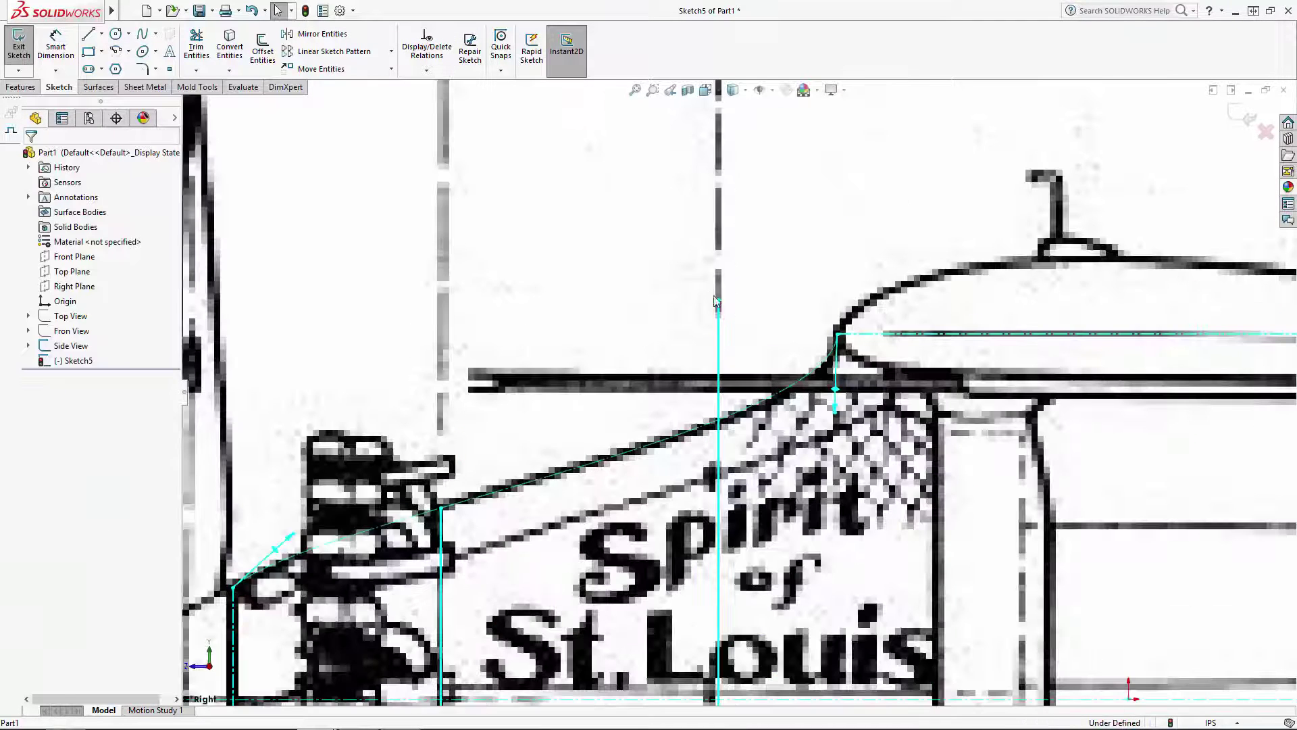
{"action": "left_click", "coordinate": [717, 392]}
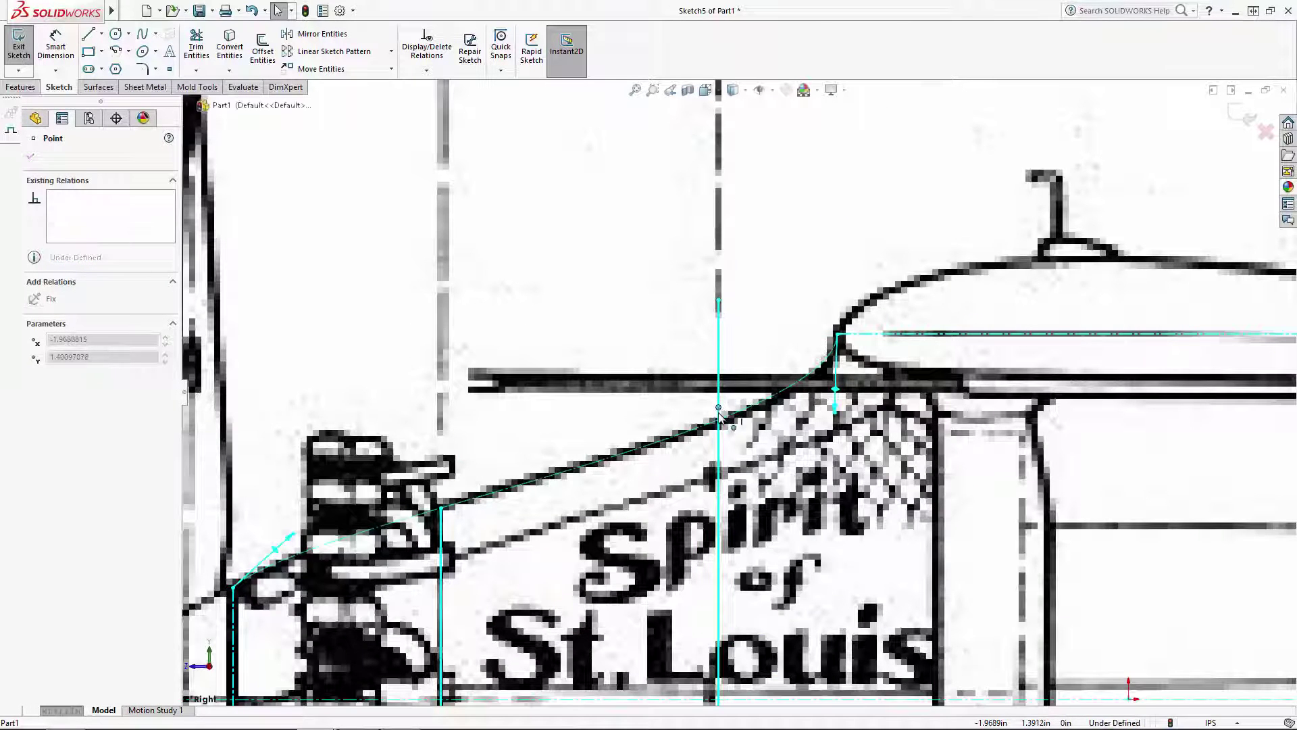
{"action": "scroll", "coordinate": [719, 425], "scroll_direction": "up", "scroll_amount": 8}
{"action": "key", "text": "Escape"}
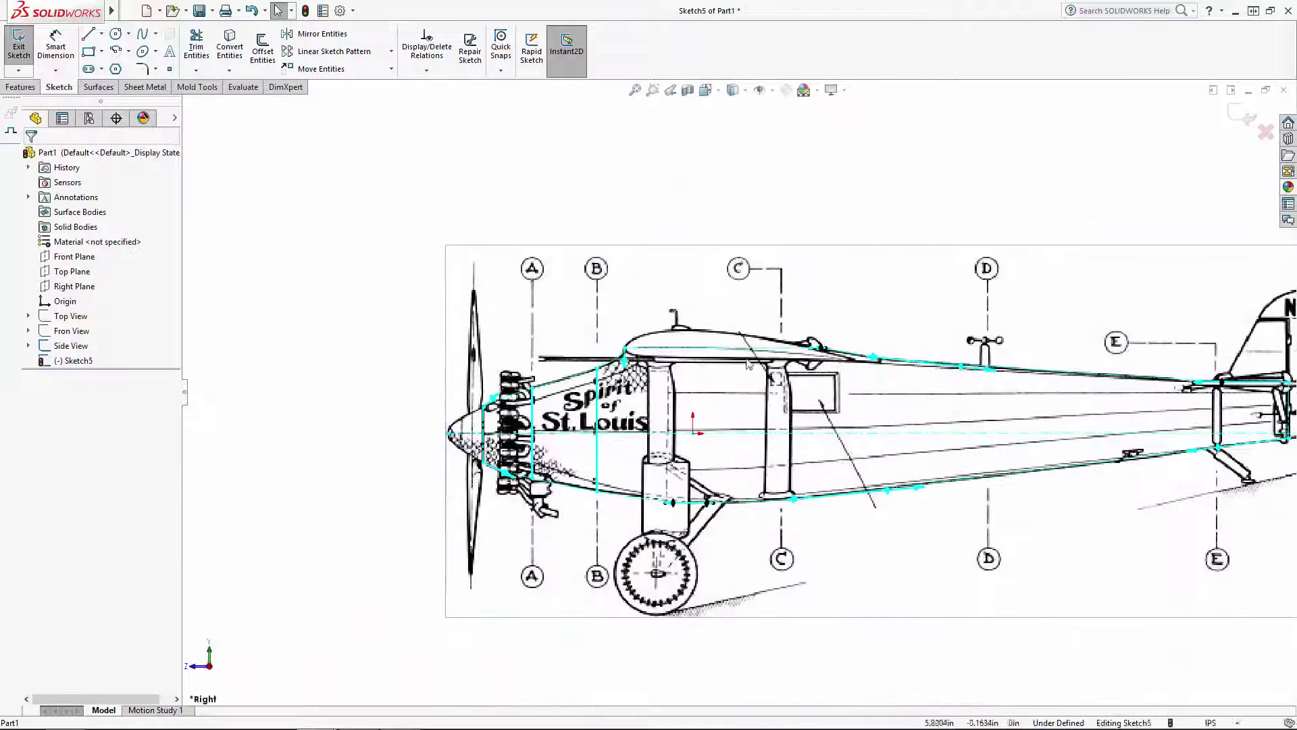
Step: Draw a nearly vertical line along the front wing strut from the horizontal upper outline down to the lower fuselage spline
{"action": "left_click", "coordinate": [90, 35]}
{"action": "scroll", "coordinate": [667, 358], "scroll_direction": "down", "scroll_amount": 8}
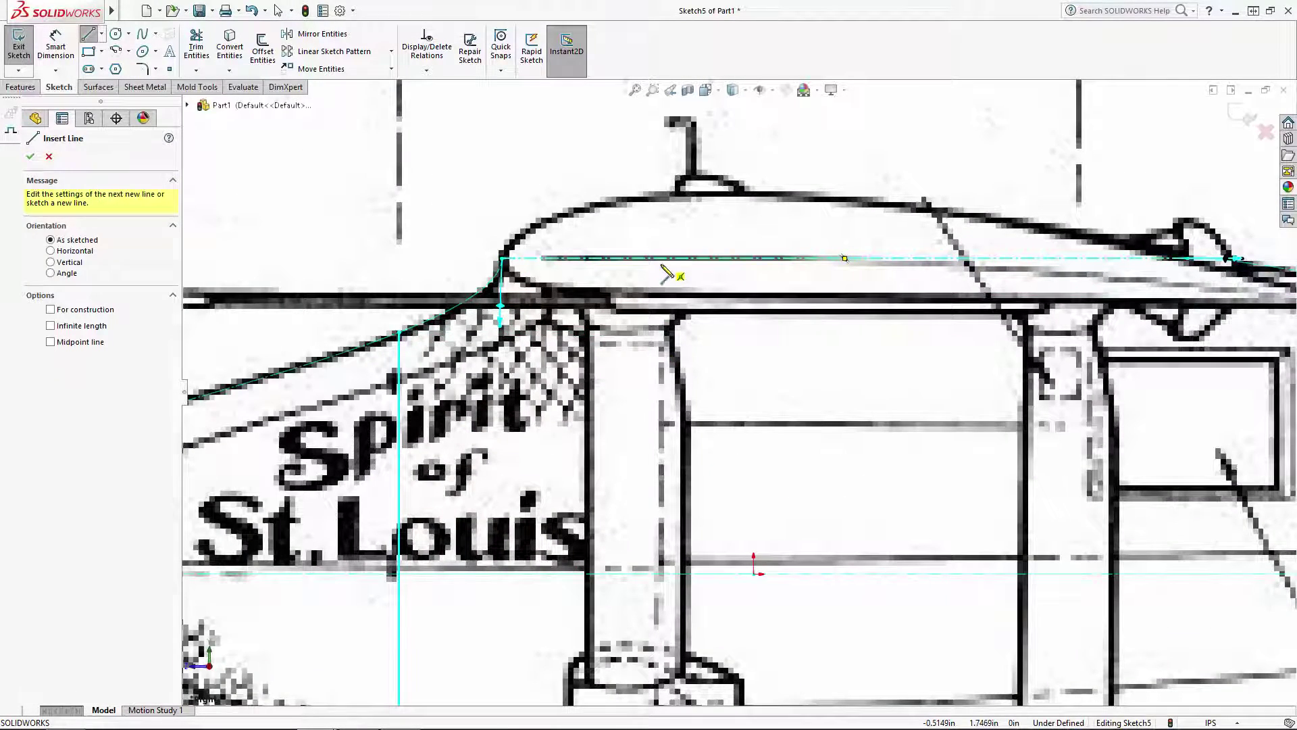
{"action": "left_click", "coordinate": [661, 260]}
{"action": "scroll", "coordinate": [677, 517], "scroll_direction": "up", "scroll_amount": 4}
{"action": "scroll", "coordinate": [675, 581], "scroll_direction": "down", "scroll_amount": 4}
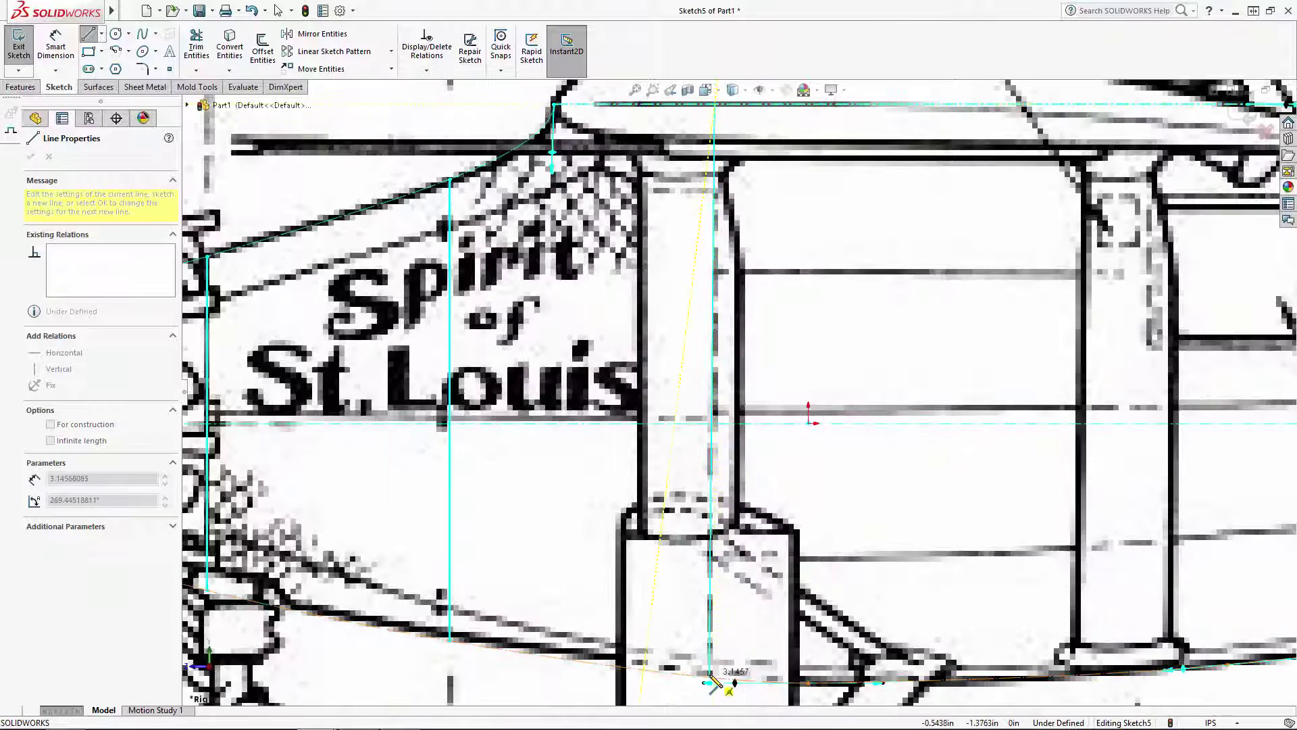
{"action": "left_click", "coordinate": [711, 682]}
{"action": "key", "text": "Escape"}
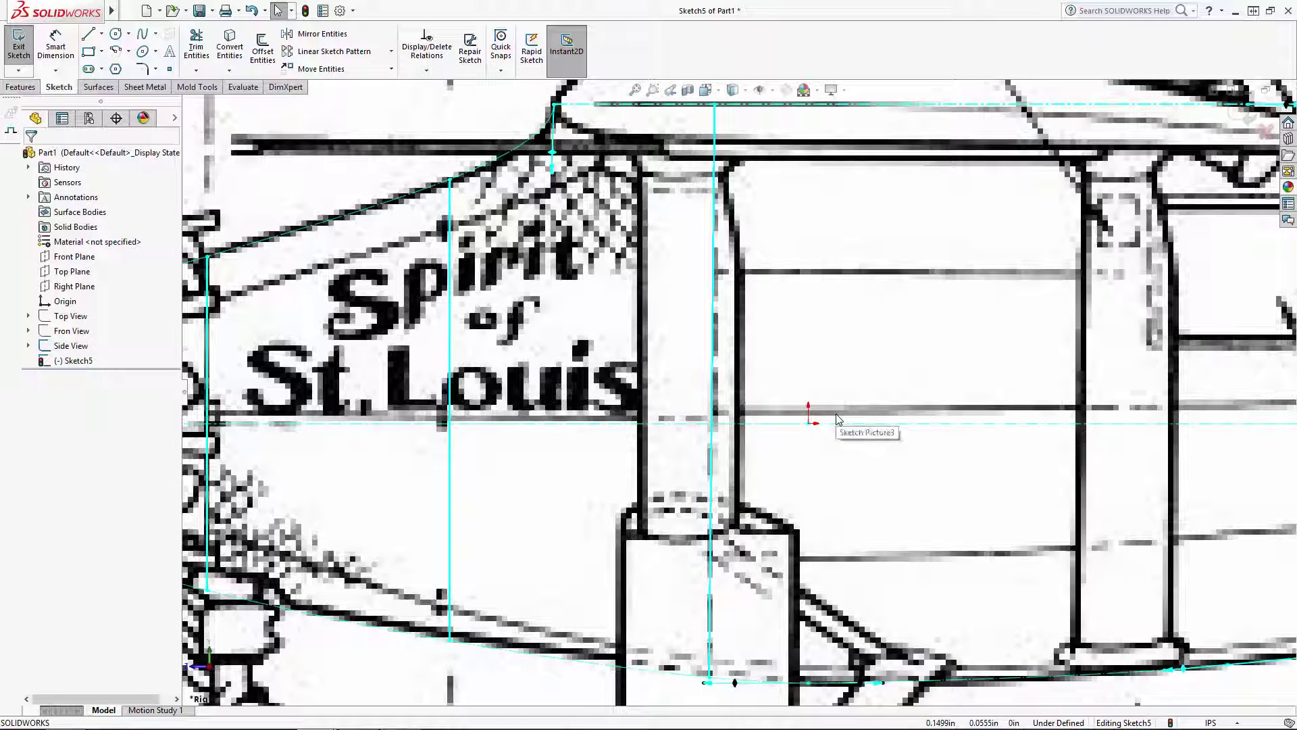
Step: Draw a vertical line from the upper outline's corner at the wing's leading edge down to the lower fuselage spline
{"action": "left_click", "coordinate": [88, 34]}
{"action": "left_click", "coordinate": [554, 105]}
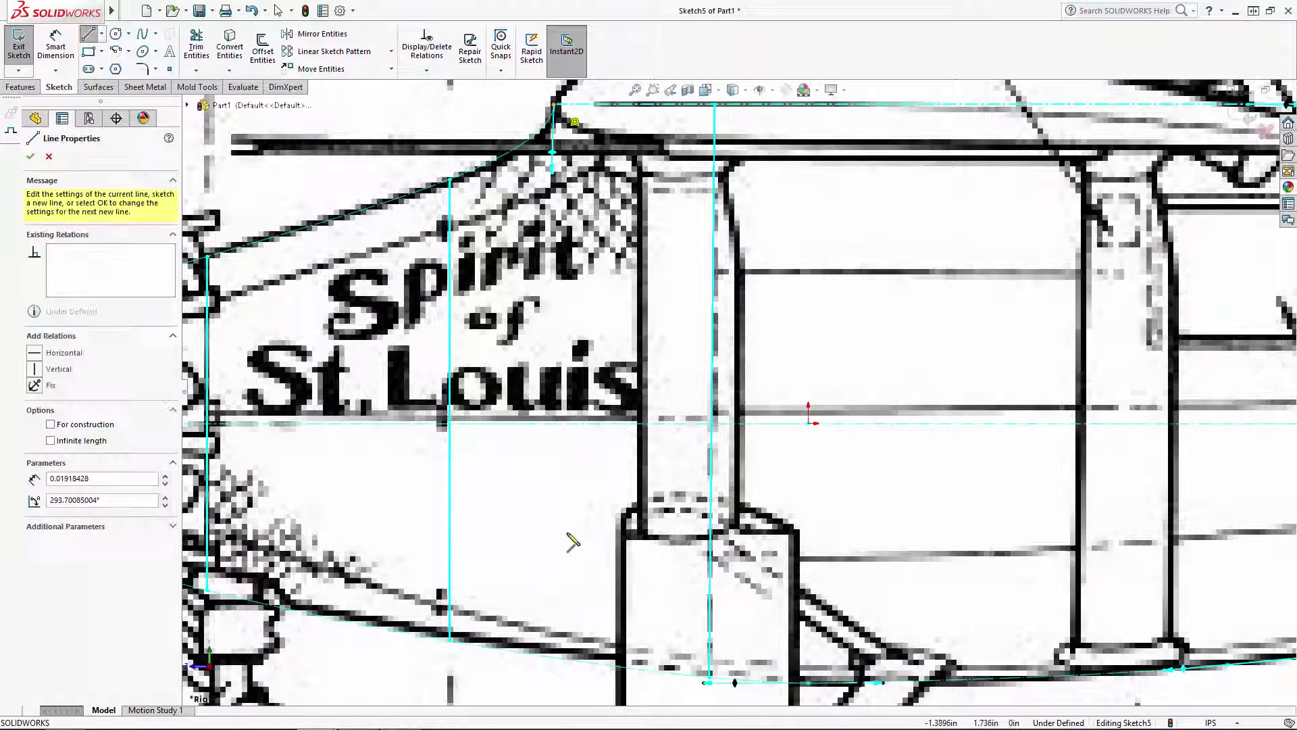
{"action": "left_click", "coordinate": [555, 657]}
{"action": "key", "text": "Escape"}
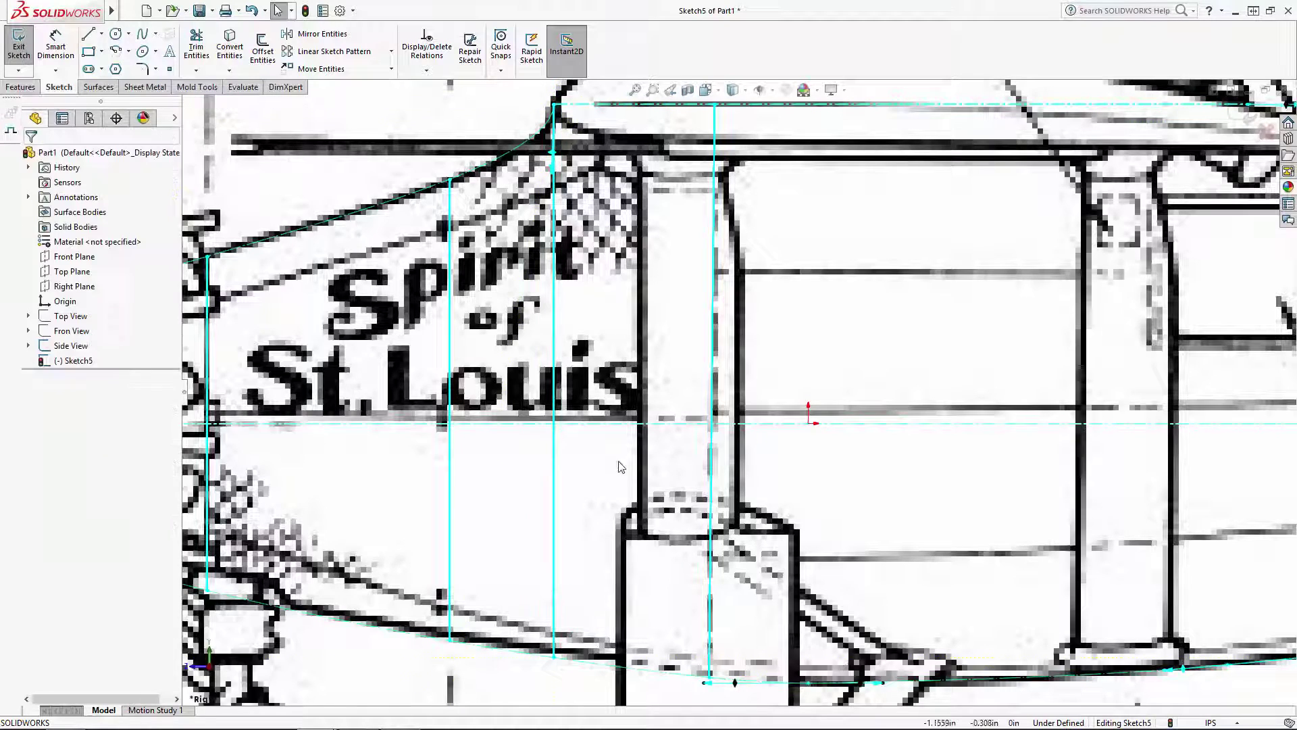
Step: Draw a vertical line at station C down to the lower fuselage outline and bring its upper end onto the upper outline
{"action": "scroll", "coordinate": [619, 465], "scroll_direction": "up", "scroll_amount": 5}
{"action": "key", "text": "l"}
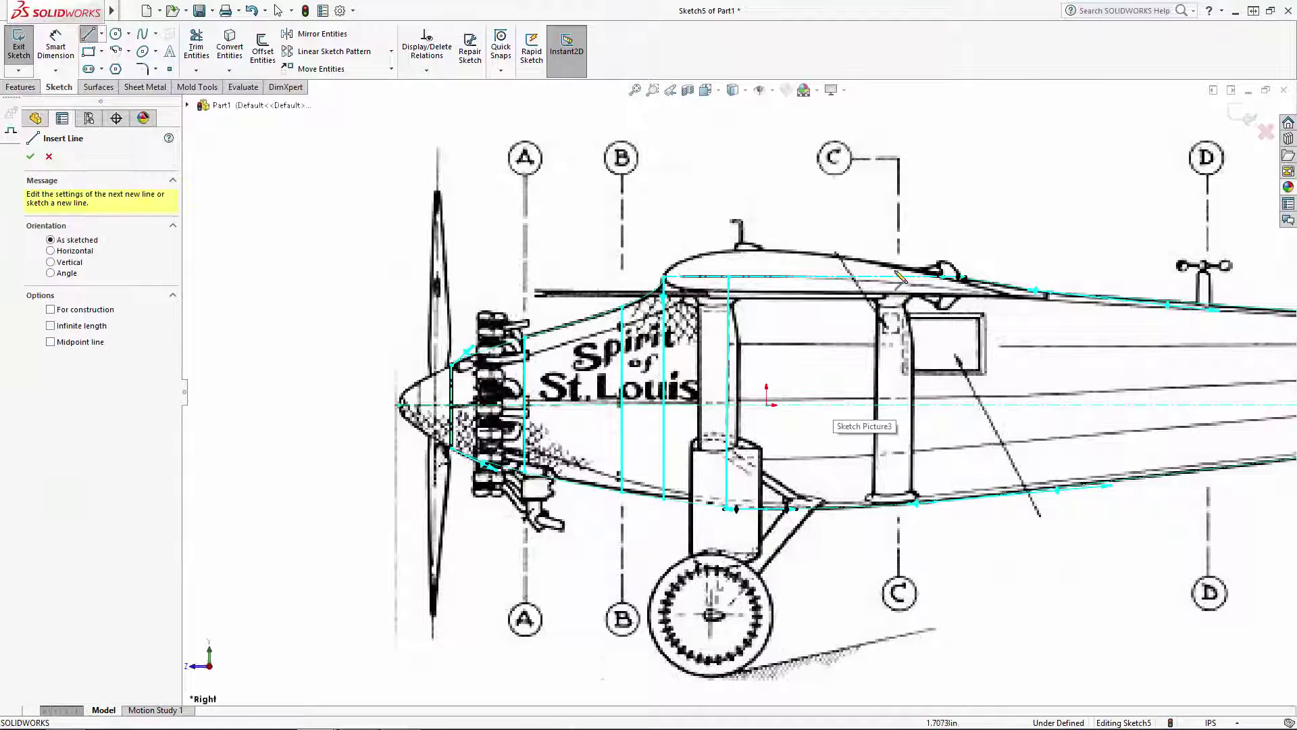
{"action": "left_click", "coordinate": [899, 224]}
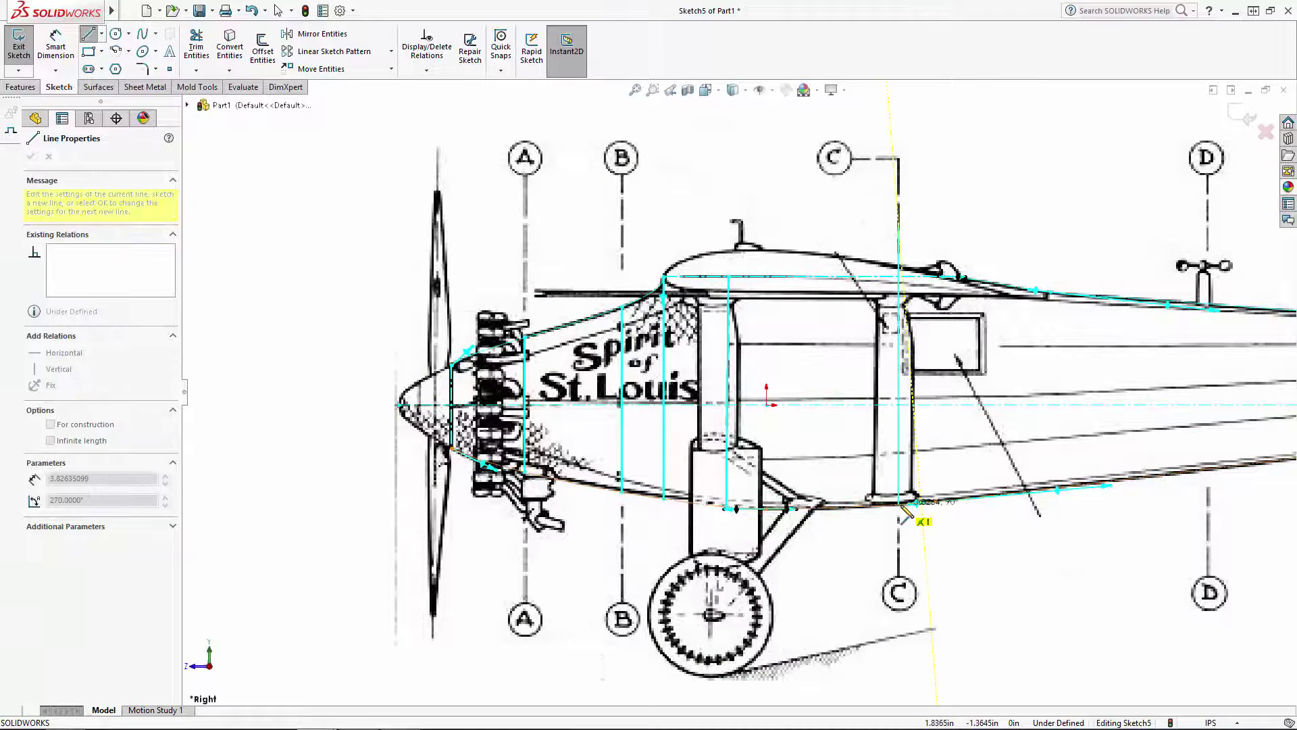
{"action": "left_click", "coordinate": [899, 503]}
{"action": "key", "text": "Escape"}
{"action": "scroll", "coordinate": [878, 233], "scroll_direction": "down", "scroll_amount": 3}
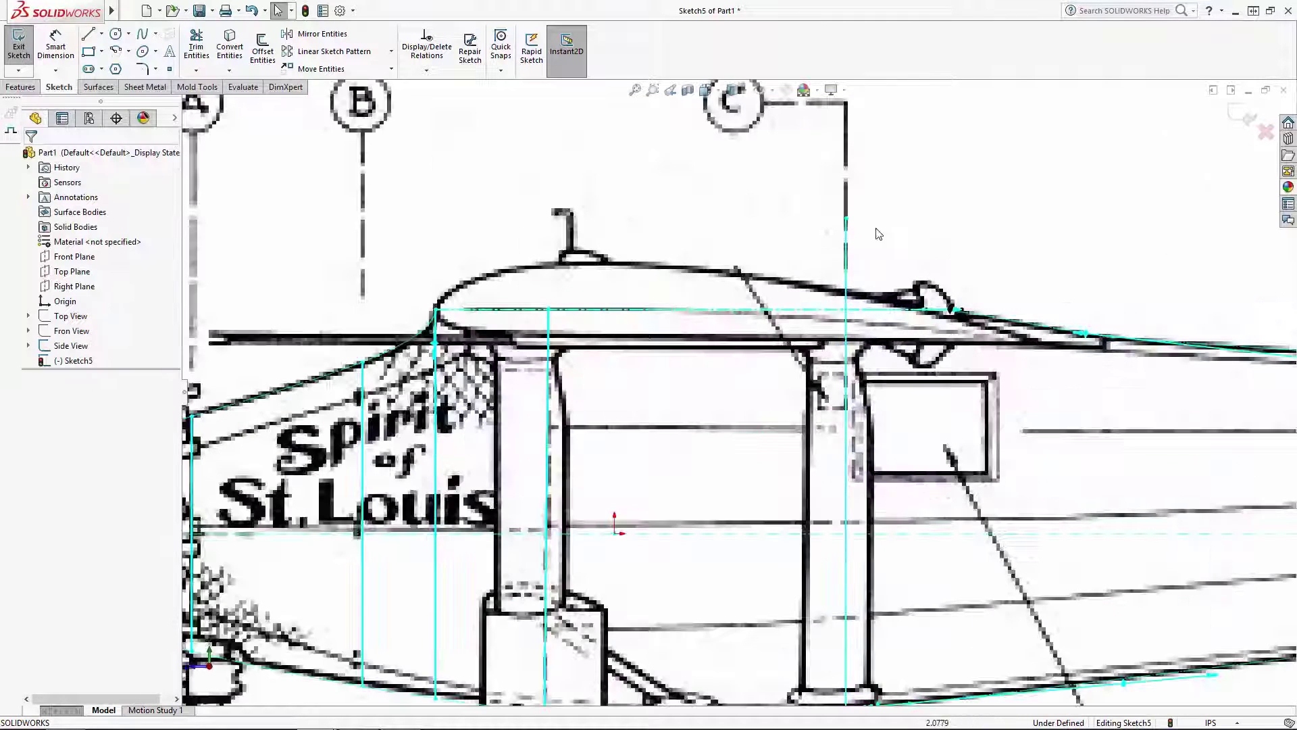
{"action": "left_click_drag", "start_coordinate": [846, 218], "coordinate": [846, 309]}
{"action": "left_click", "coordinate": [944, 182]}
{"action": "scroll", "coordinate": [958, 203], "scroll_direction": "up", "scroll_amount": 4}
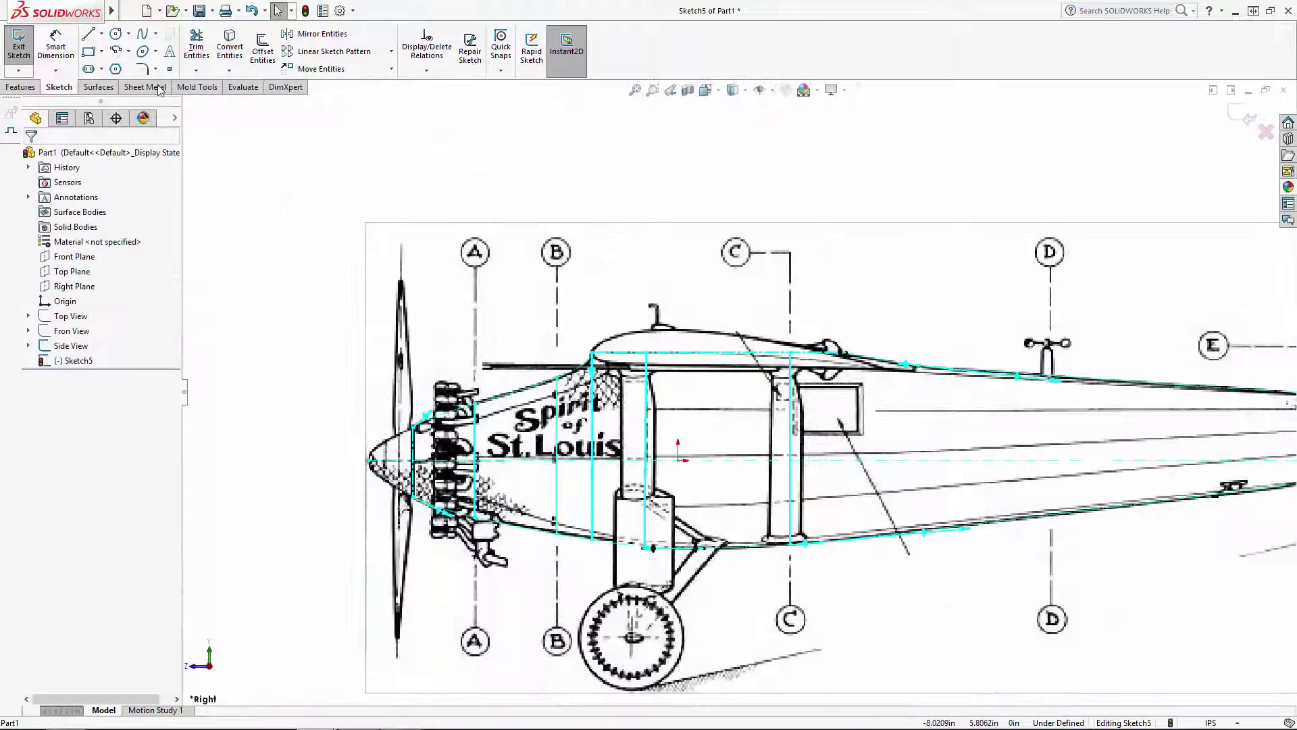
Step: Draw a vertical line at station D down to the lower fuselage outline and bring its upper end onto the upper spline
{"action": "key", "text": "l"}
{"action": "scroll", "coordinate": [1185, 437], "scroll_direction": "down", "scroll_amount": 3}
{"action": "left_click", "coordinate": [949, 230]}
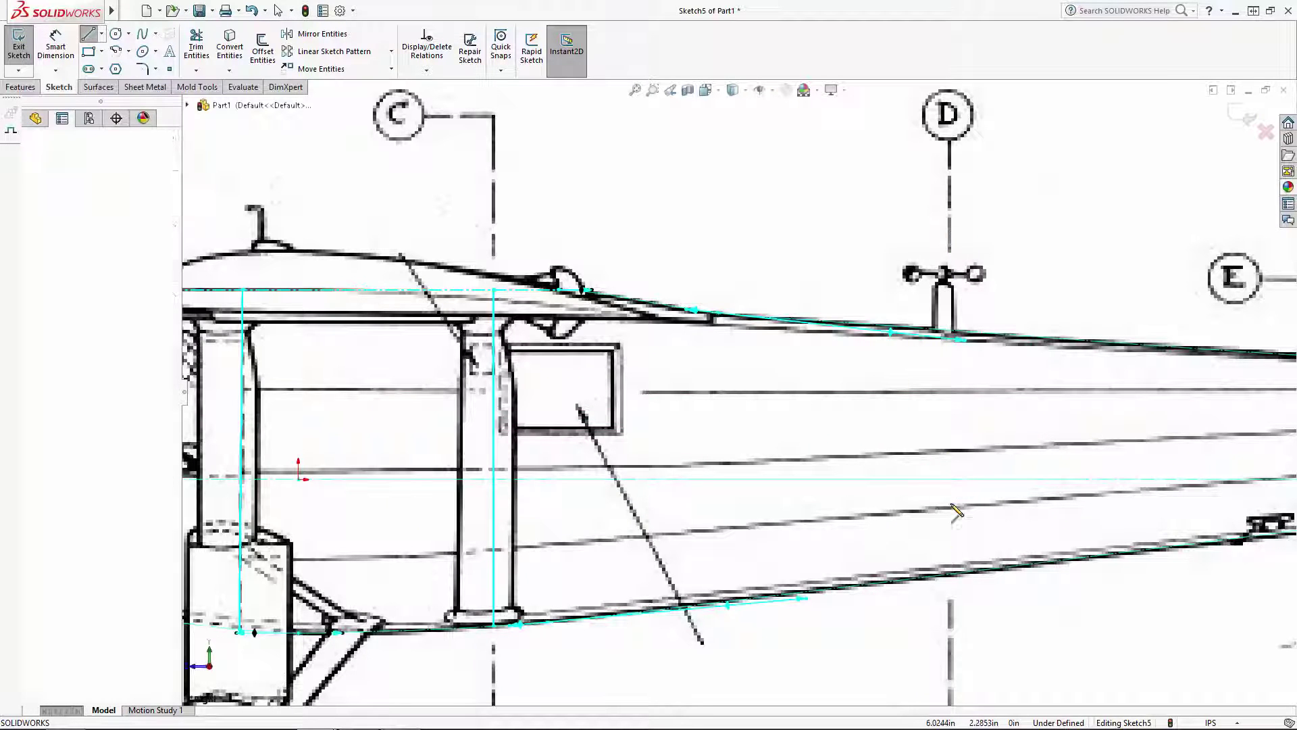
{"action": "left_click", "coordinate": [950, 576]}
{"action": "key", "text": "Escape"}
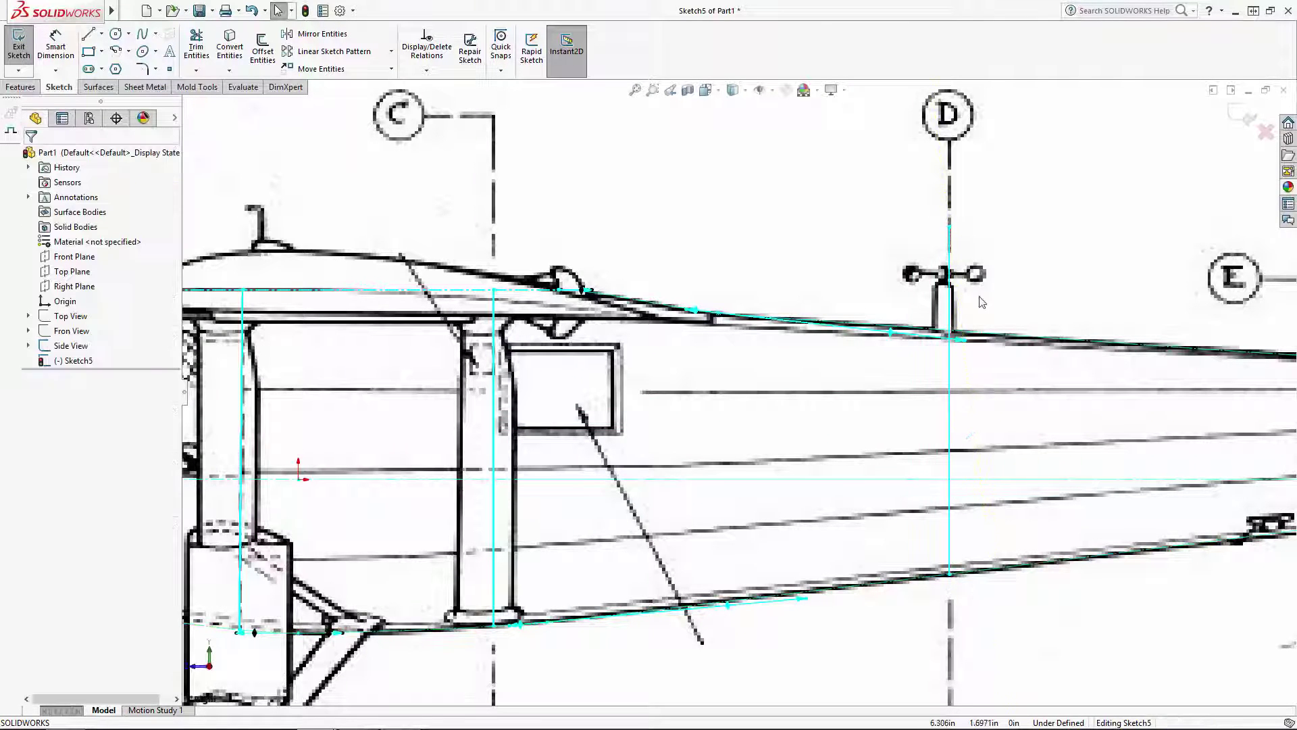
{"action": "scroll", "coordinate": [1013, 277], "scroll_direction": "down", "scroll_amount": 3}
{"action": "left_click_drag", "start_coordinate": [883, 192], "coordinate": [881, 296]}
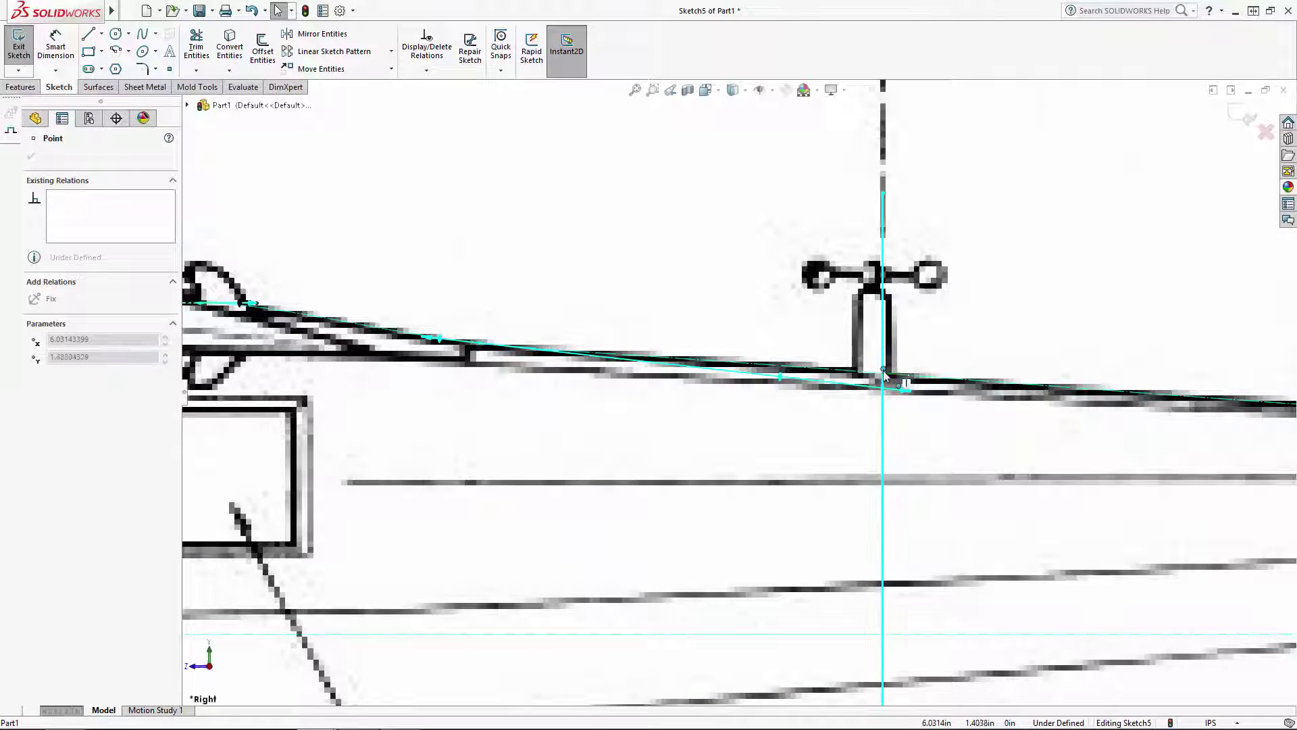
{"action": "left_click_drag", "start_coordinate": [883, 371], "coordinate": [885, 372]}
{"action": "left_click", "coordinate": [1086, 320]}
{"action": "scroll", "coordinate": [1086, 320], "scroll_direction": "up", "scroll_amount": 6}
{"action": "scroll", "coordinate": [1081, 500], "scroll_direction": "down", "scroll_amount": 1}
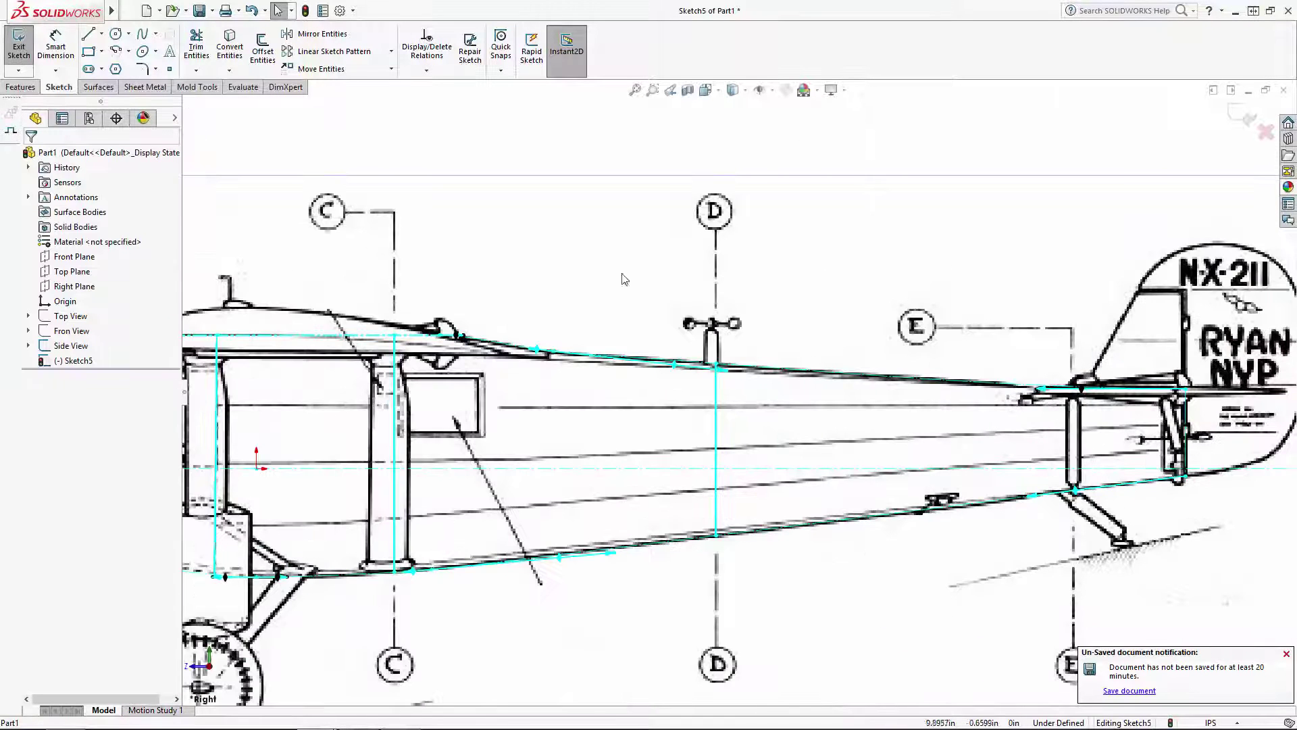
Step: Finish the fuselage side sketch and exit it
{"action": "left_click", "coordinate": [1186, 413]}
{"action": "key", "text": "Escape"}
{"action": "scroll", "coordinate": [736, 392], "scroll_direction": "up", "scroll_amount": 4}
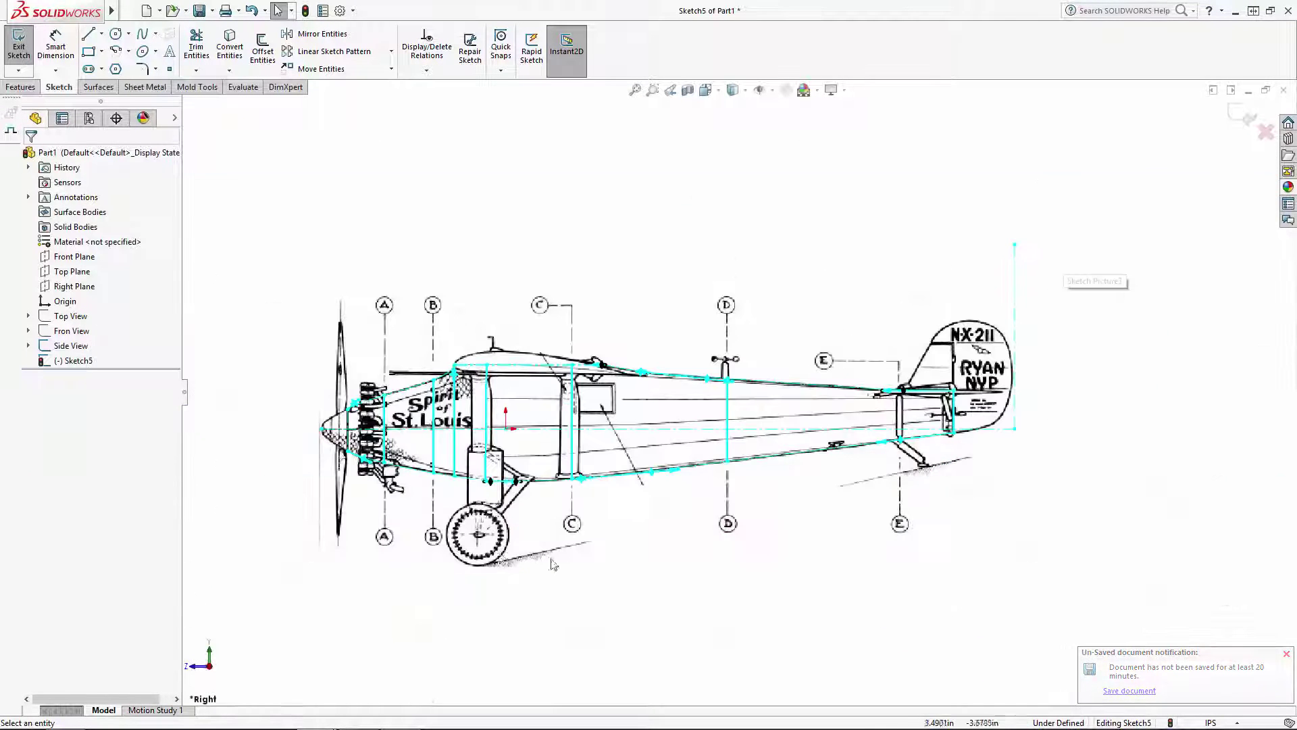
{"action": "scroll", "coordinate": [614, 237], "scroll_direction": "up", "scroll_amount": 3}
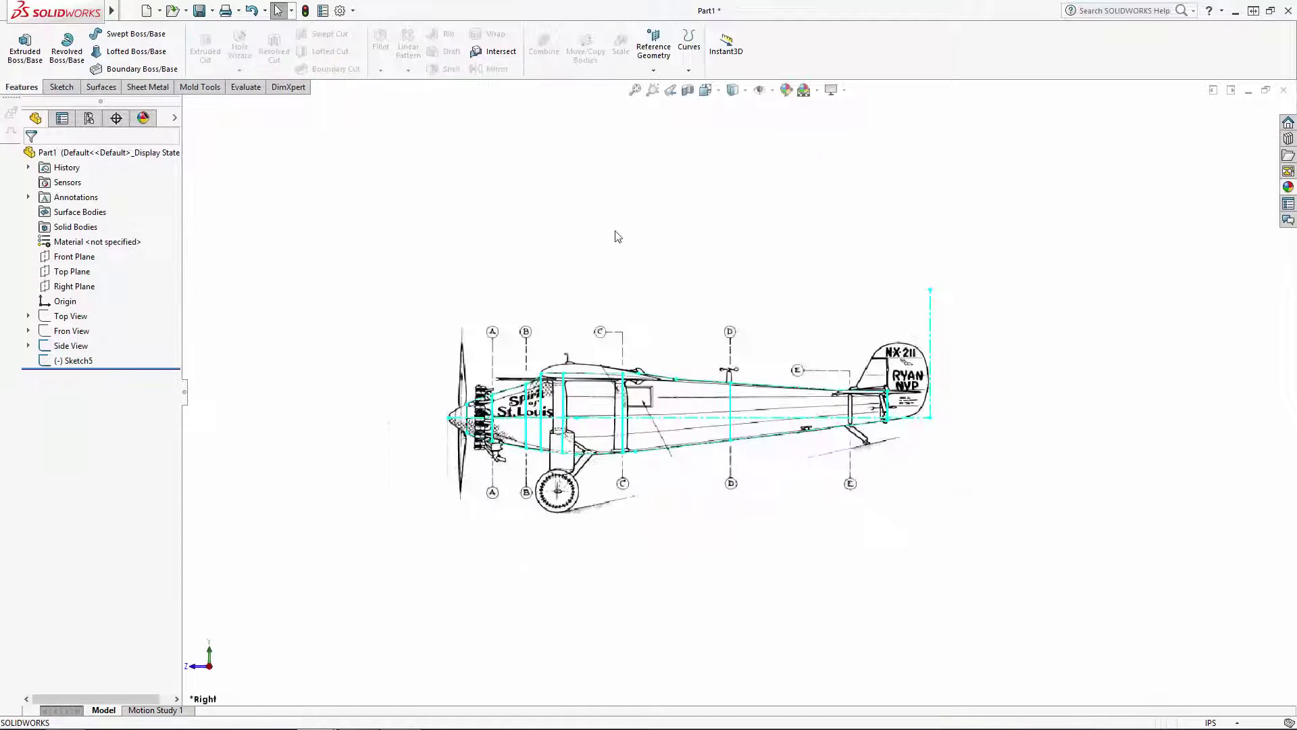
{"action": "scroll", "coordinate": [644, 299], "scroll_direction": "down", "scroll_amount": 4}
{"action": "scroll", "coordinate": [644, 299], "scroll_direction": "up", "scroll_amount": 3}
{"action": "scroll", "coordinate": [739, 550], "scroll_direction": "down", "scroll_amount": 2}
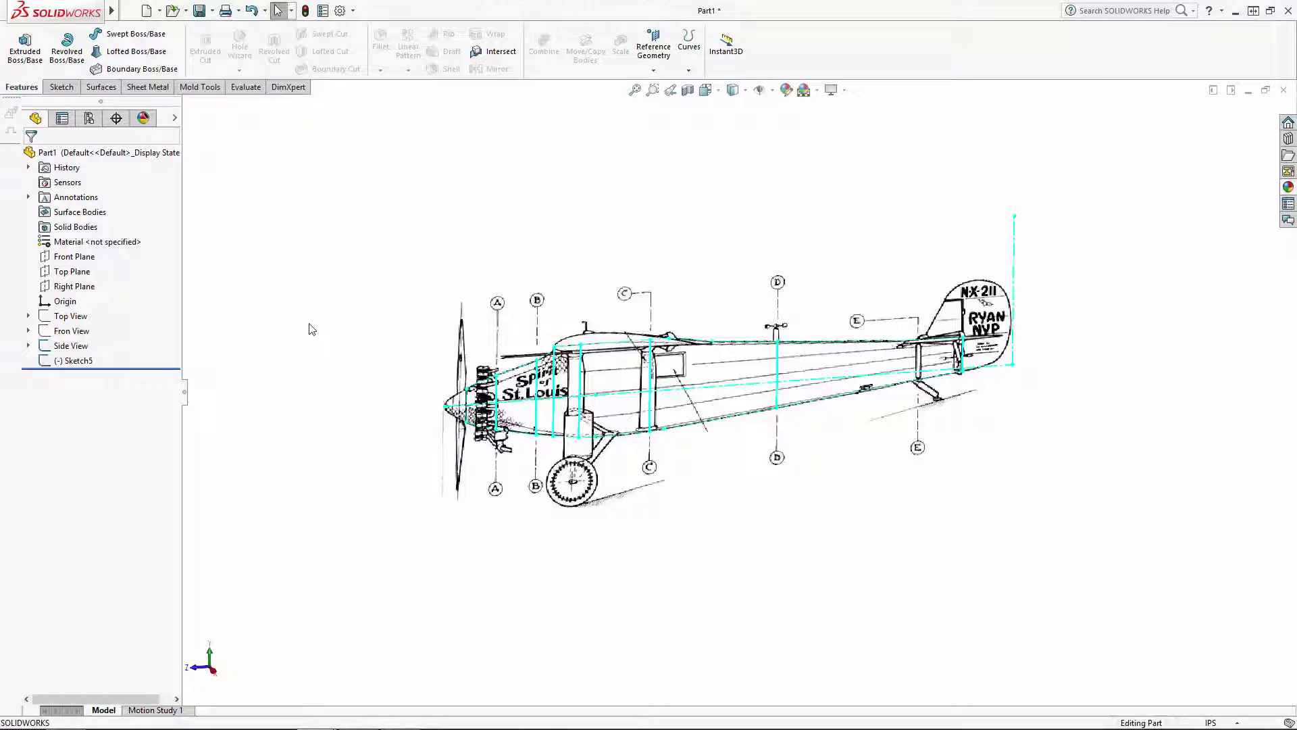
Step: Create a reference plane coincident with the vertical sketch line behind the spinner and perpendicular to the Right Plane
{"action": "left_click", "coordinate": [654, 48]}
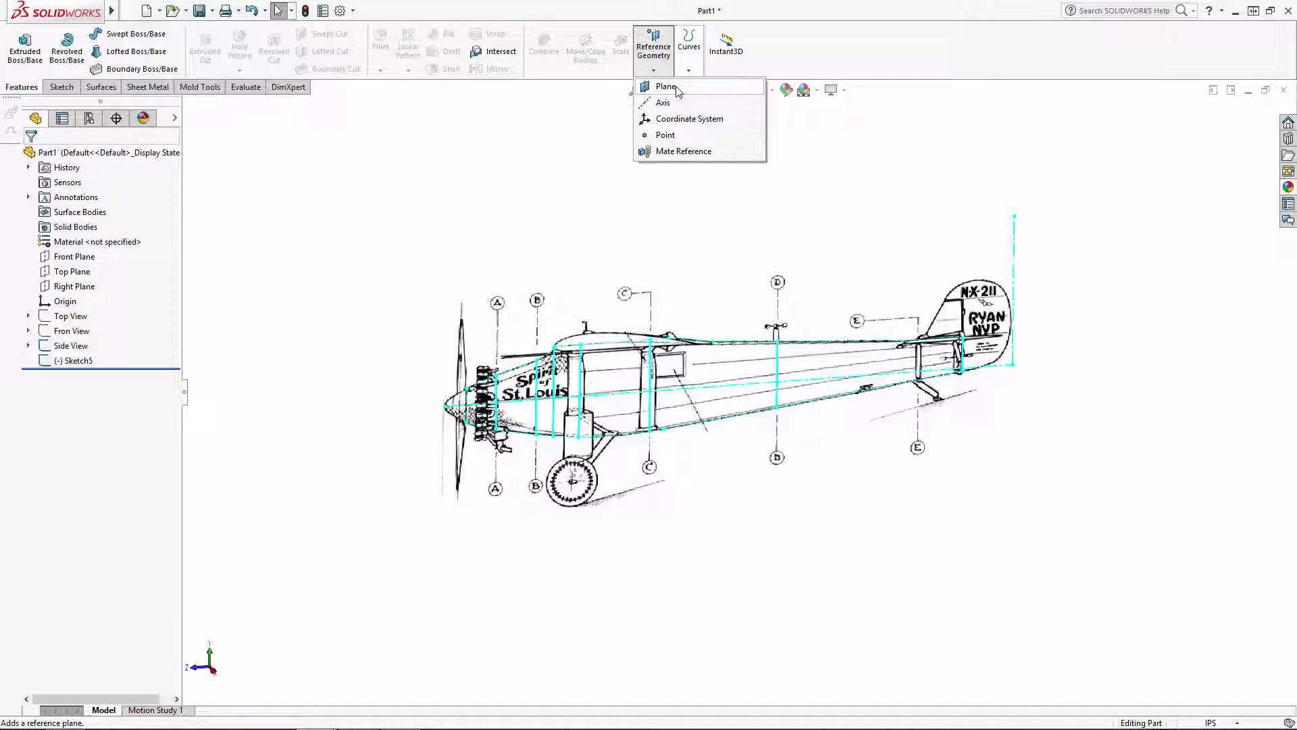
{"action": "left_click", "coordinate": [669, 87]}
{"action": "left_click", "coordinate": [670, 89]}
{"action": "scroll", "coordinate": [600, 466], "scroll_direction": "down", "scroll_amount": 3}
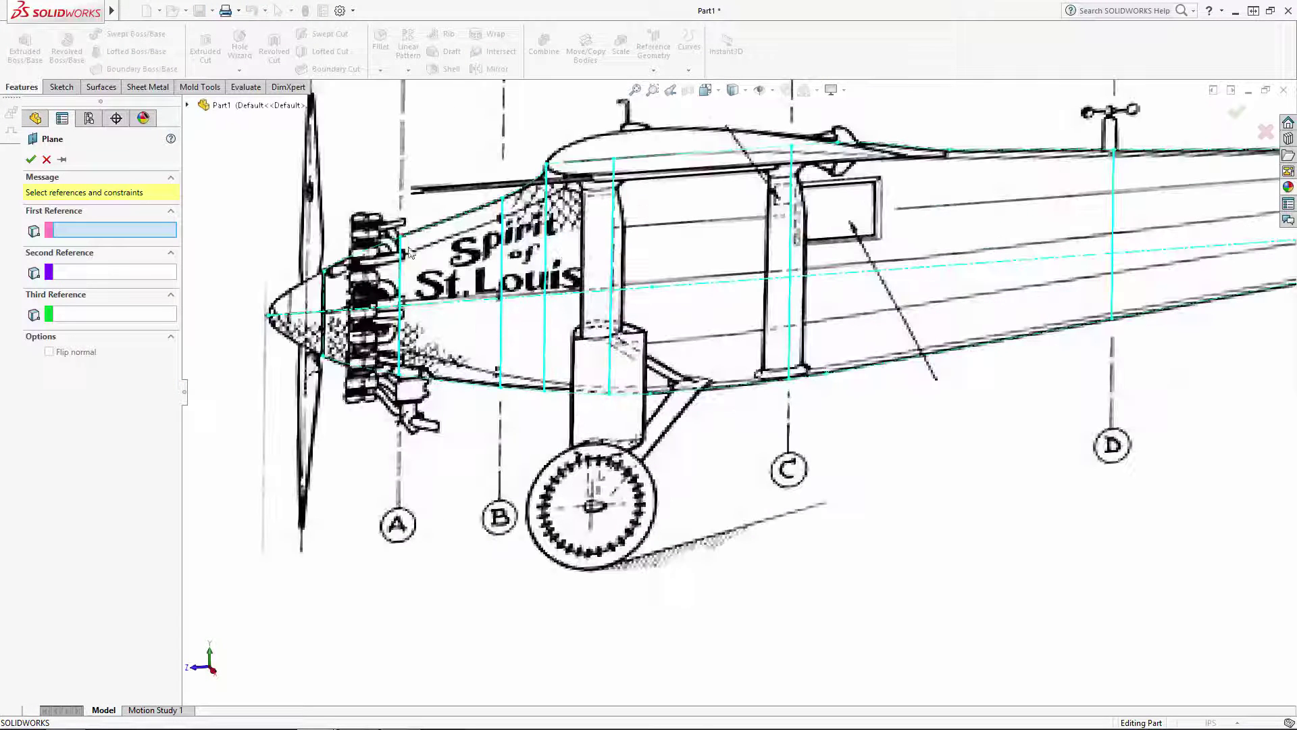
{"action": "left_click", "coordinate": [329, 291]}
{"action": "scroll", "coordinate": [400, 309], "scroll_direction": "up", "scroll_amount": 3}
{"action": "left_click", "coordinate": [188, 105]}
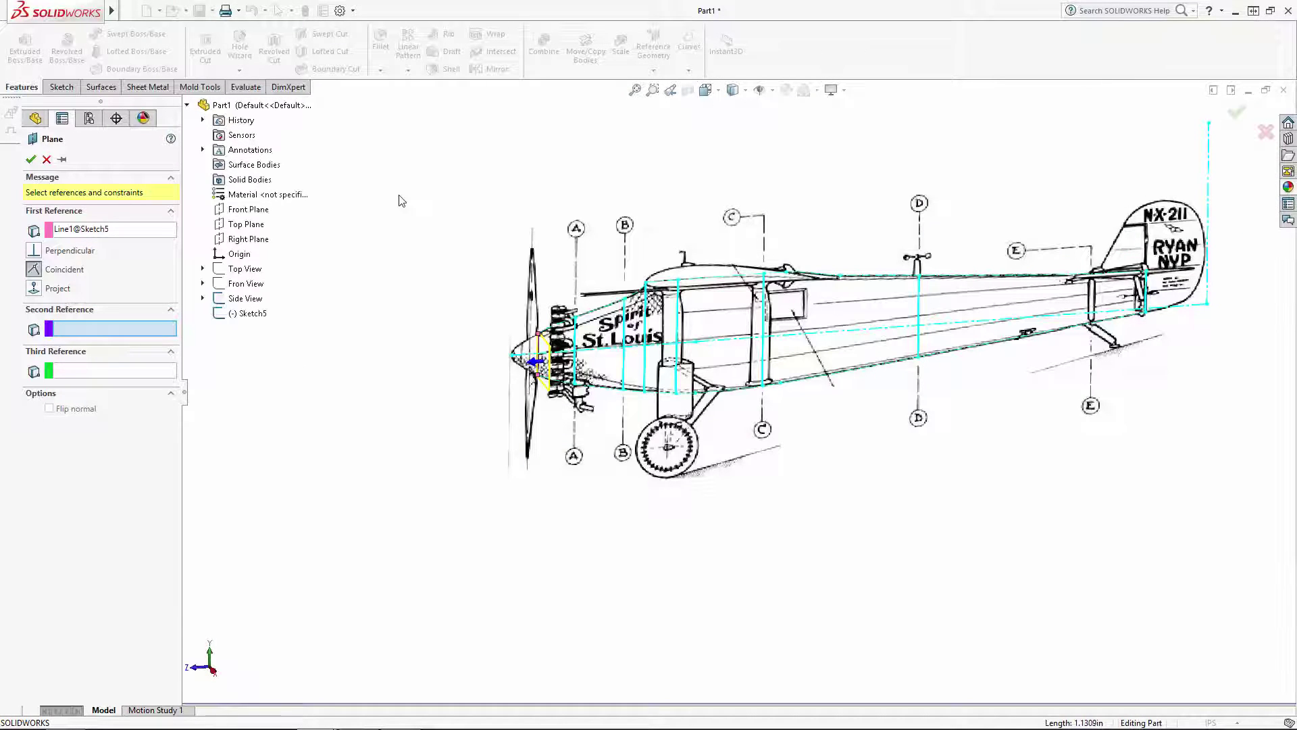
{"action": "left_click", "coordinate": [264, 240]}
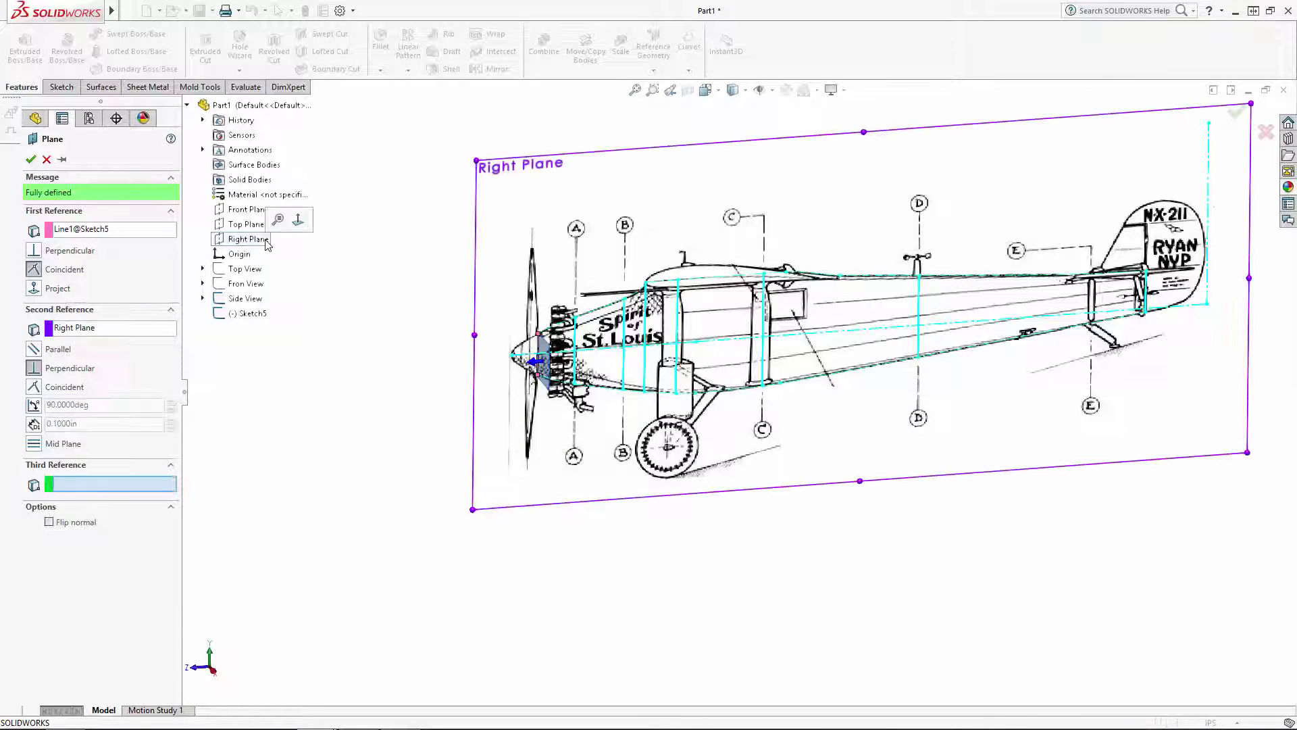
{"action": "left_click", "coordinate": [31, 160]}
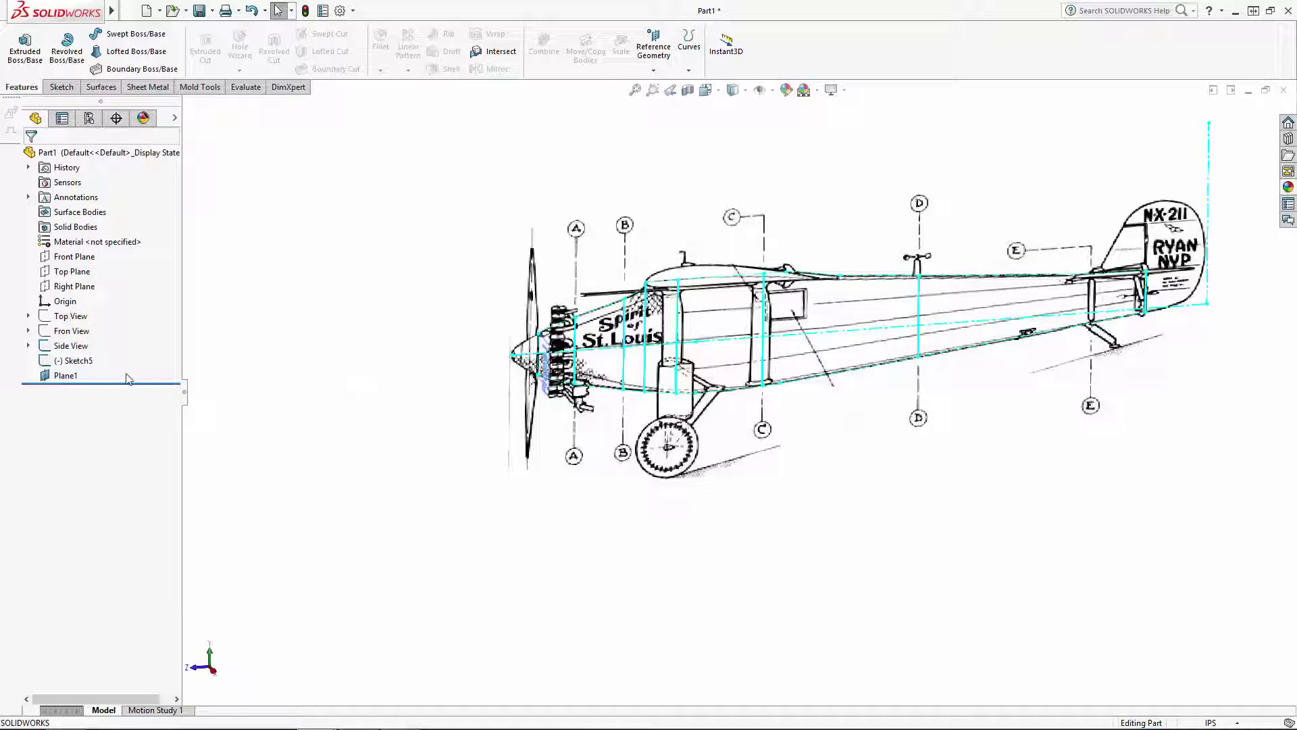
Step: Create two planes parallel to Plane1, one through the upper endpoint of the station A line and one through station B's
{"action": "left_click", "coordinate": [65, 376]}
{"action": "left_click", "coordinate": [654, 70]}
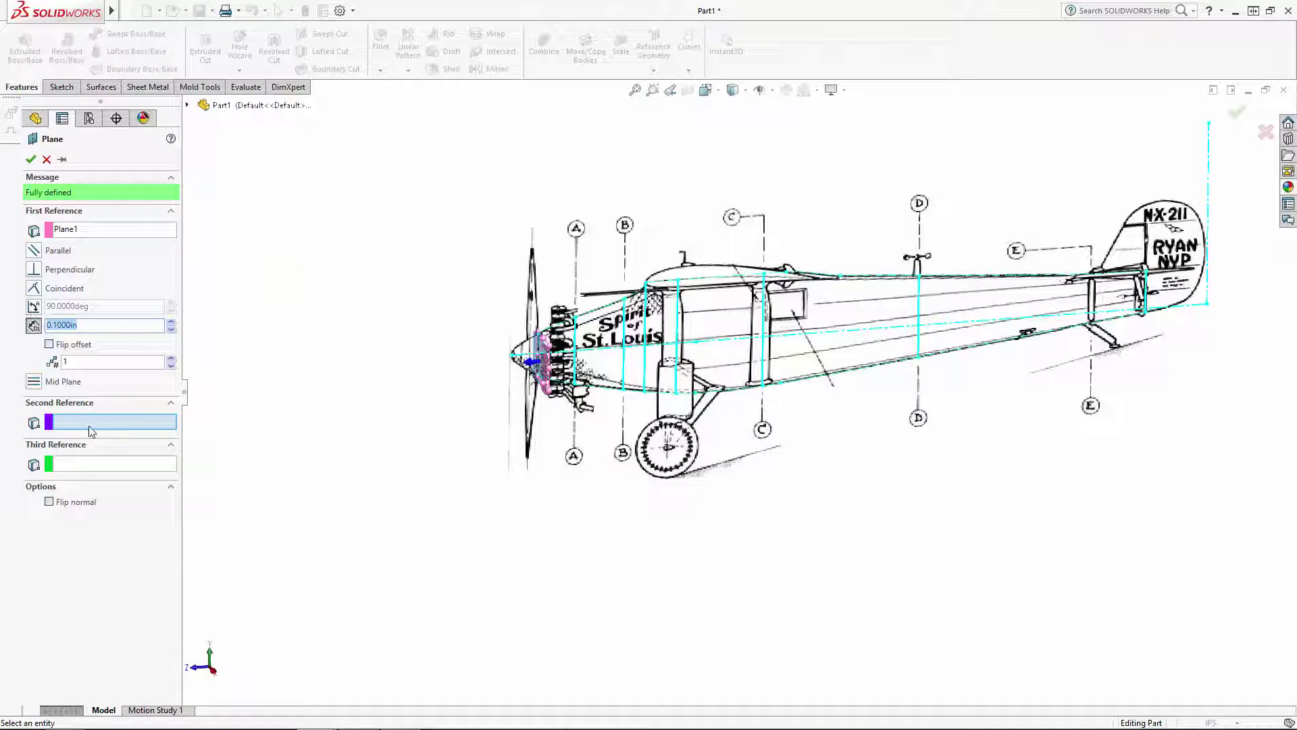
{"action": "left_click", "coordinate": [576, 318]}
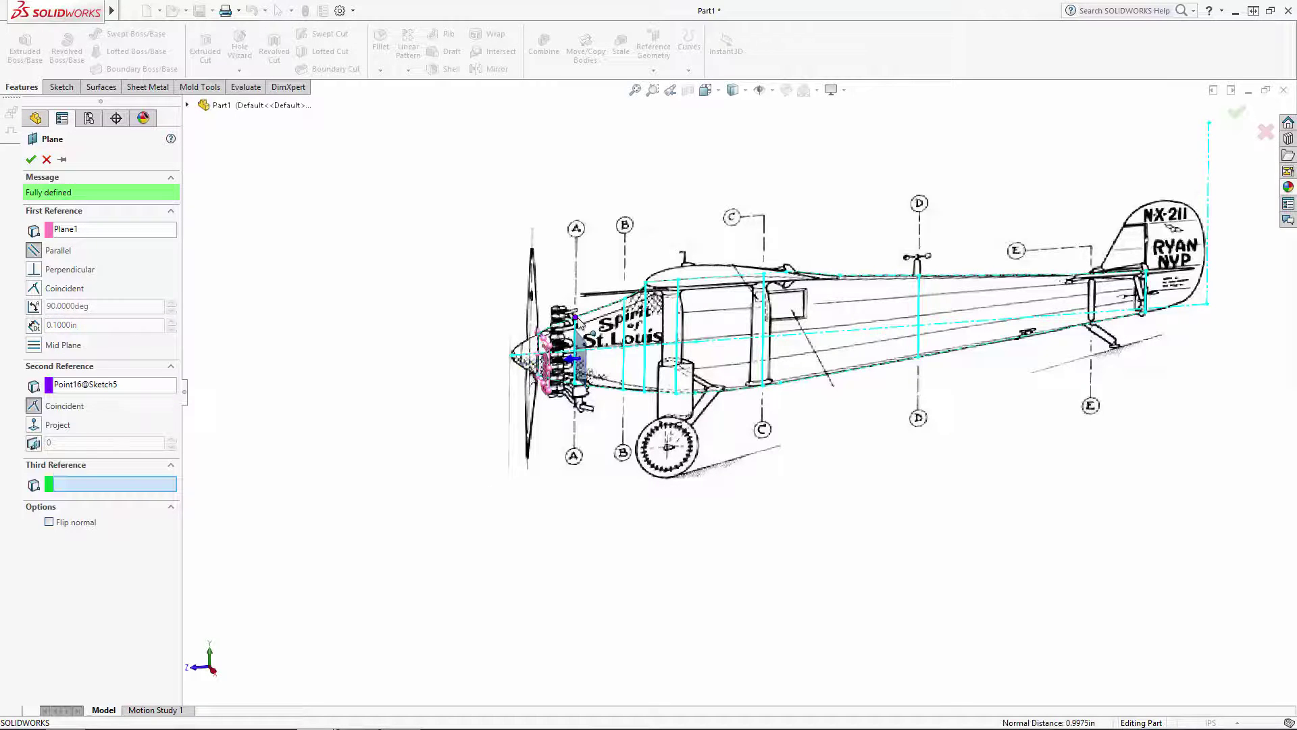
{"action": "left_click", "coordinate": [31, 159]}
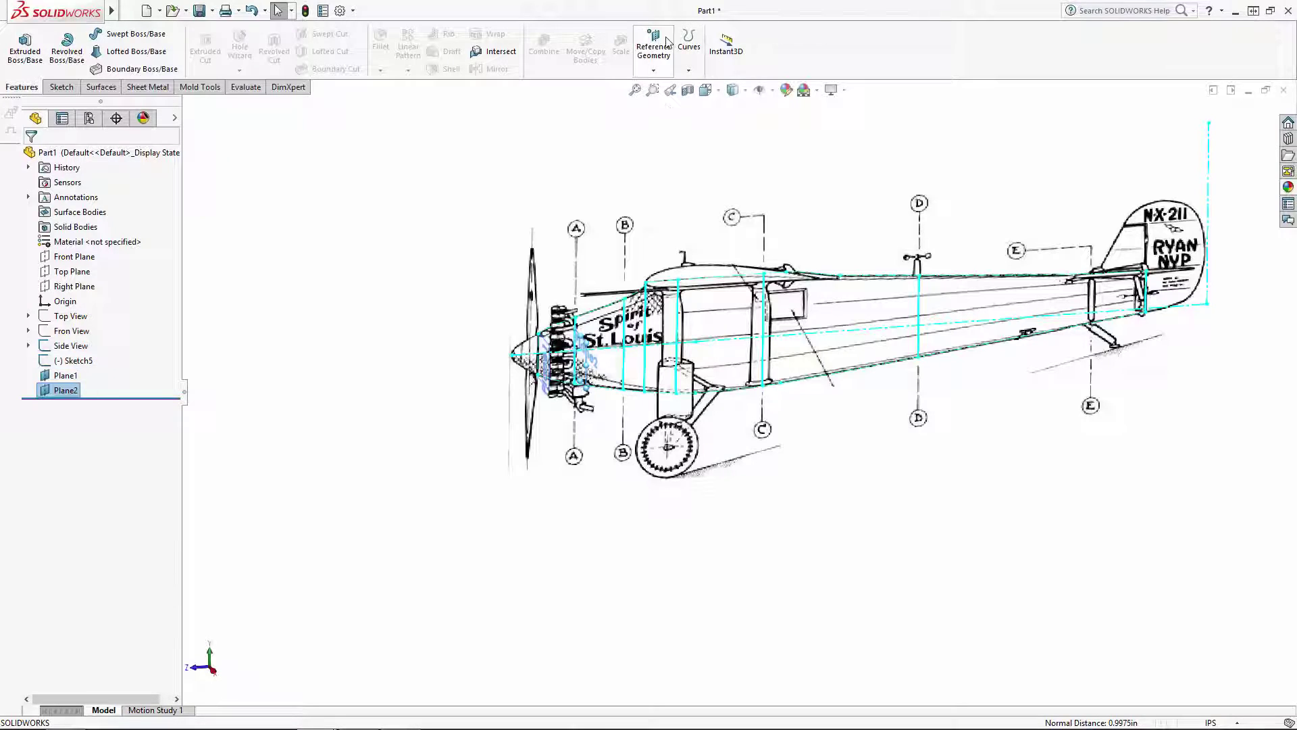
{"action": "left_click", "coordinate": [665, 49]}
{"action": "left_click", "coordinate": [664, 86]}
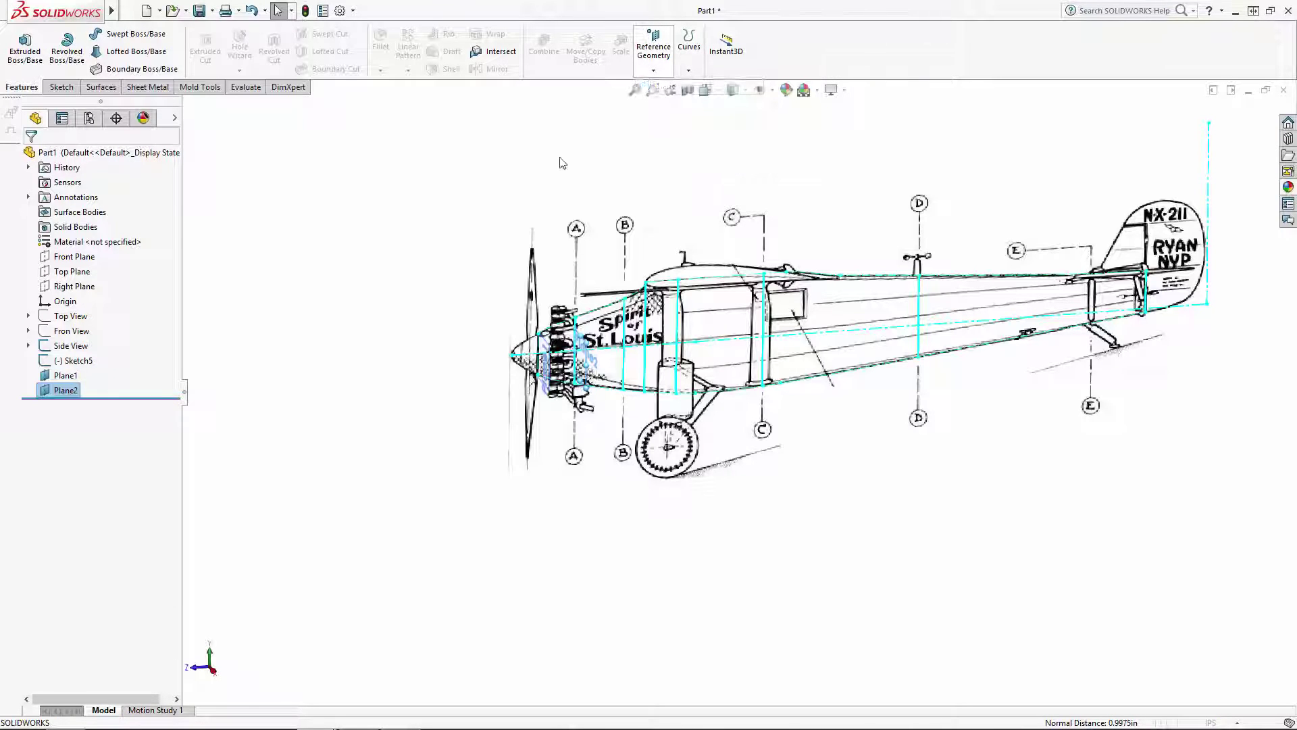
{"action": "left_click", "coordinate": [626, 298]}
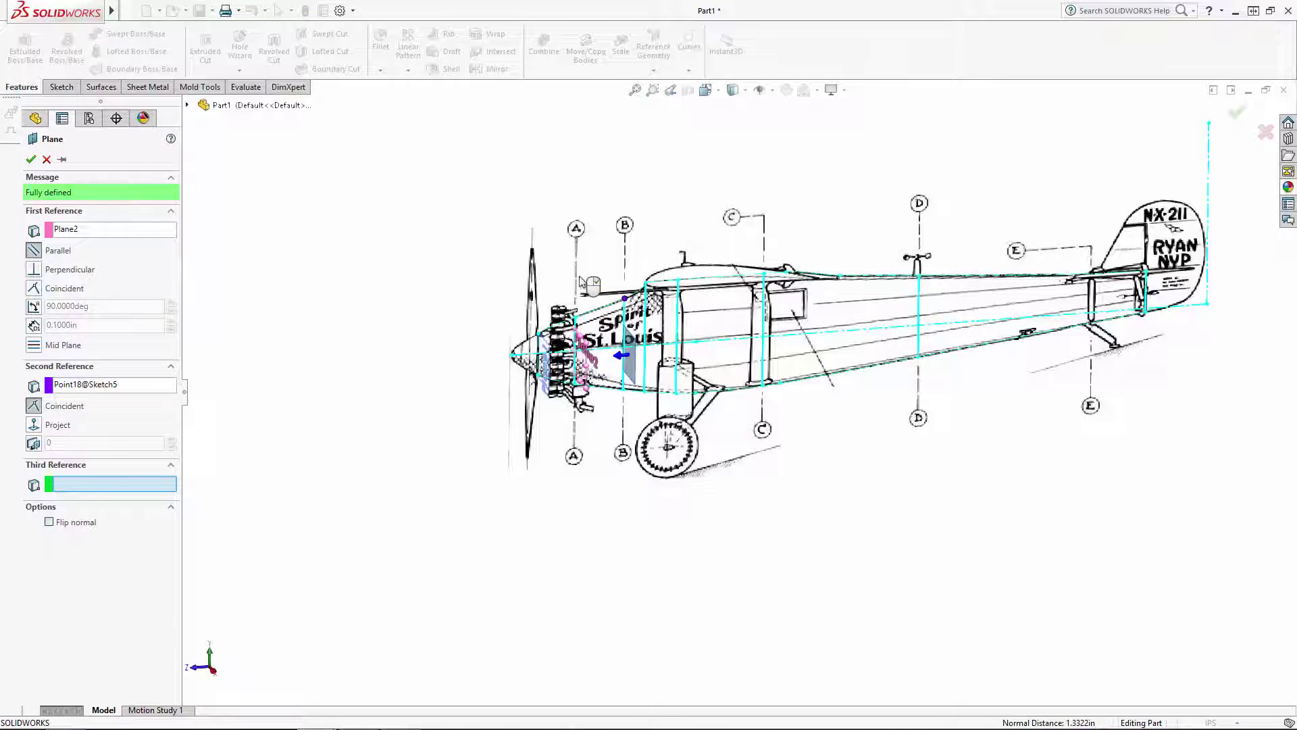
{"action": "left_click", "coordinate": [31, 160]}
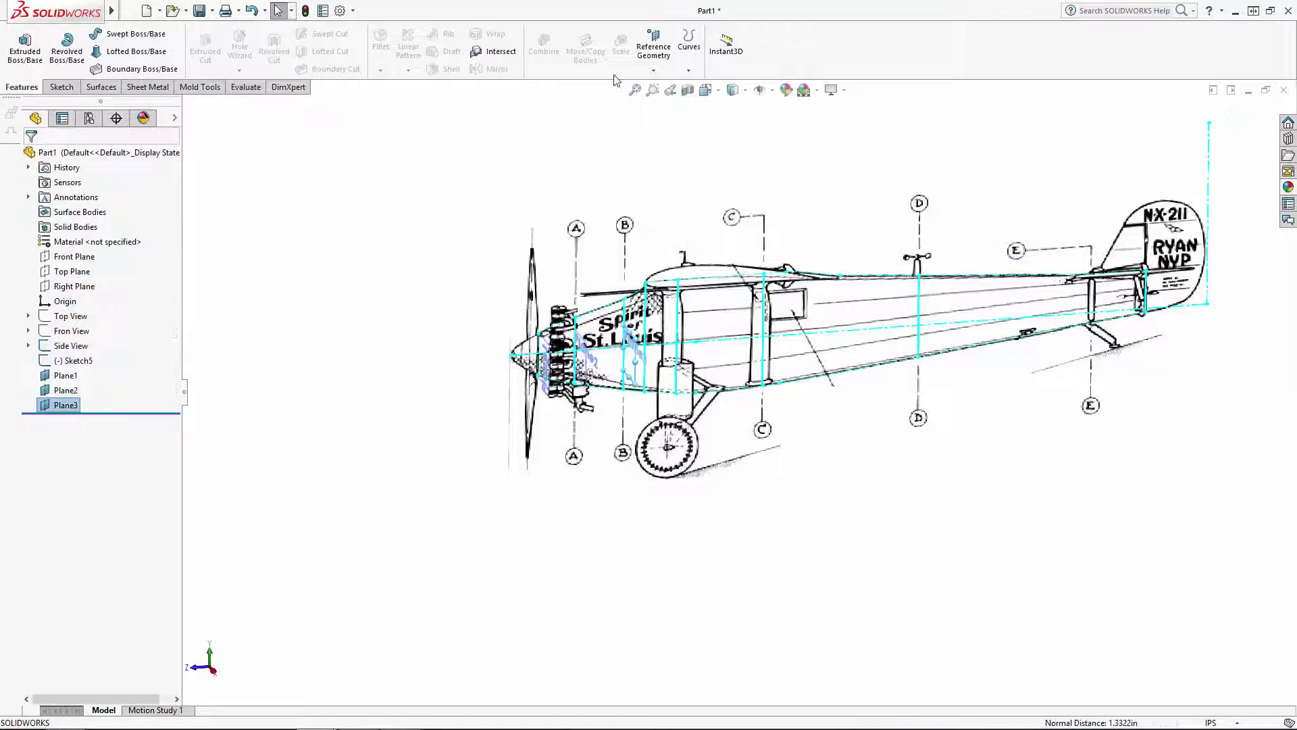
Step: Create two more parallel planes, one through the outline corner at the wing's leading edge and one through the front-strut line's upper endpoint
{"action": "left_click", "coordinate": [654, 71]}
{"action": "left_click", "coordinate": [664, 86]}
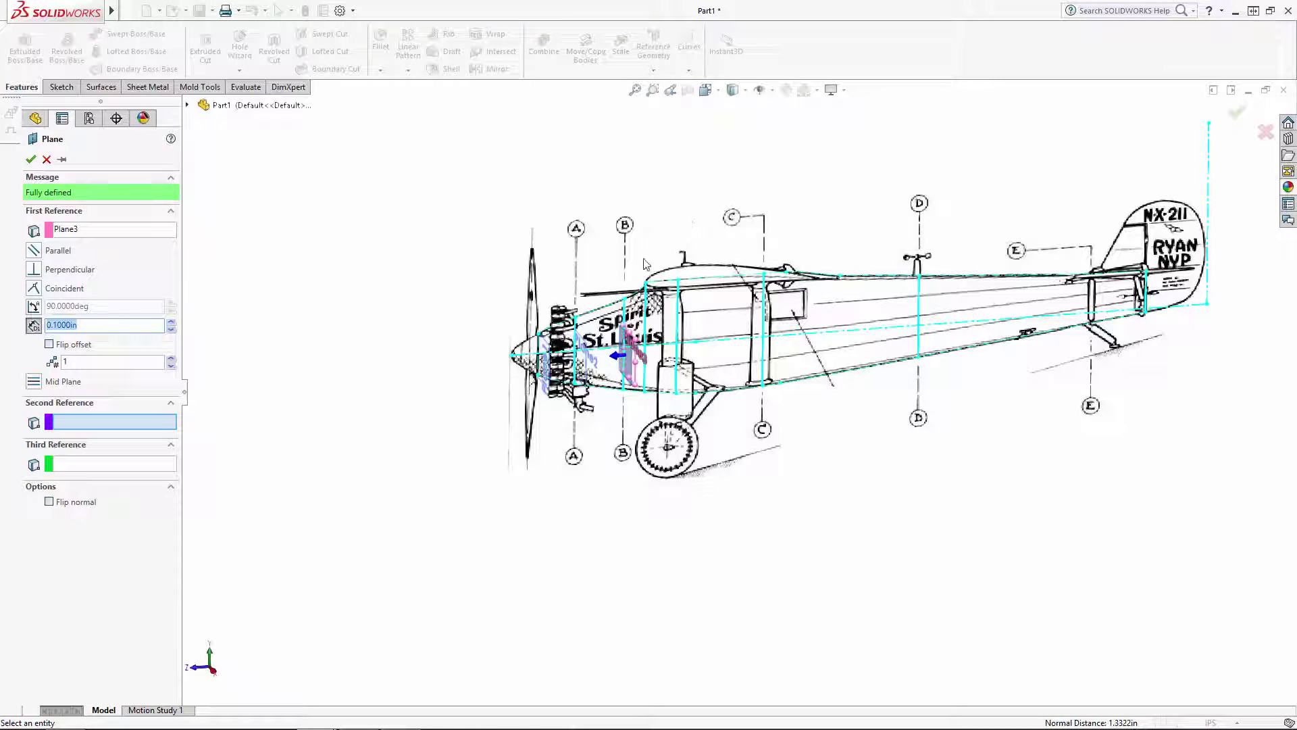
{"action": "left_click", "coordinate": [646, 282]}
{"action": "left_click", "coordinate": [32, 160]}
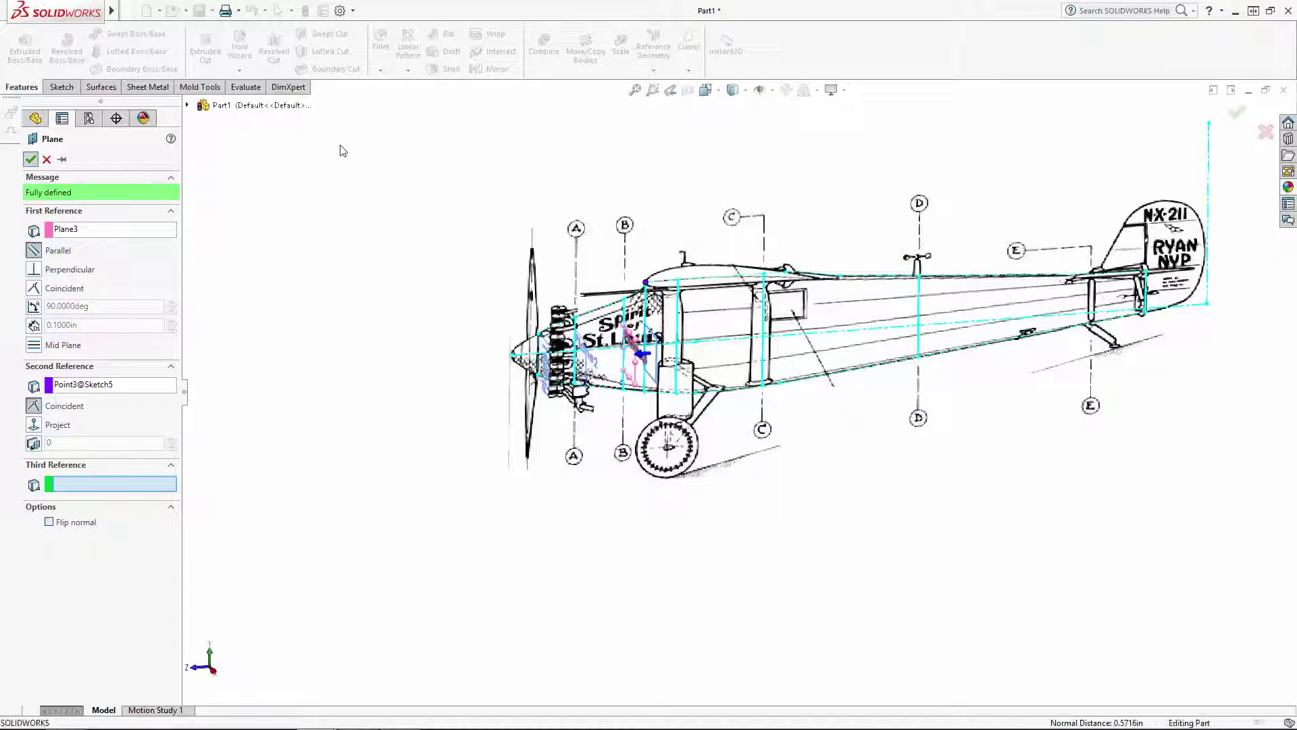
{"action": "left_click", "coordinate": [654, 71]}
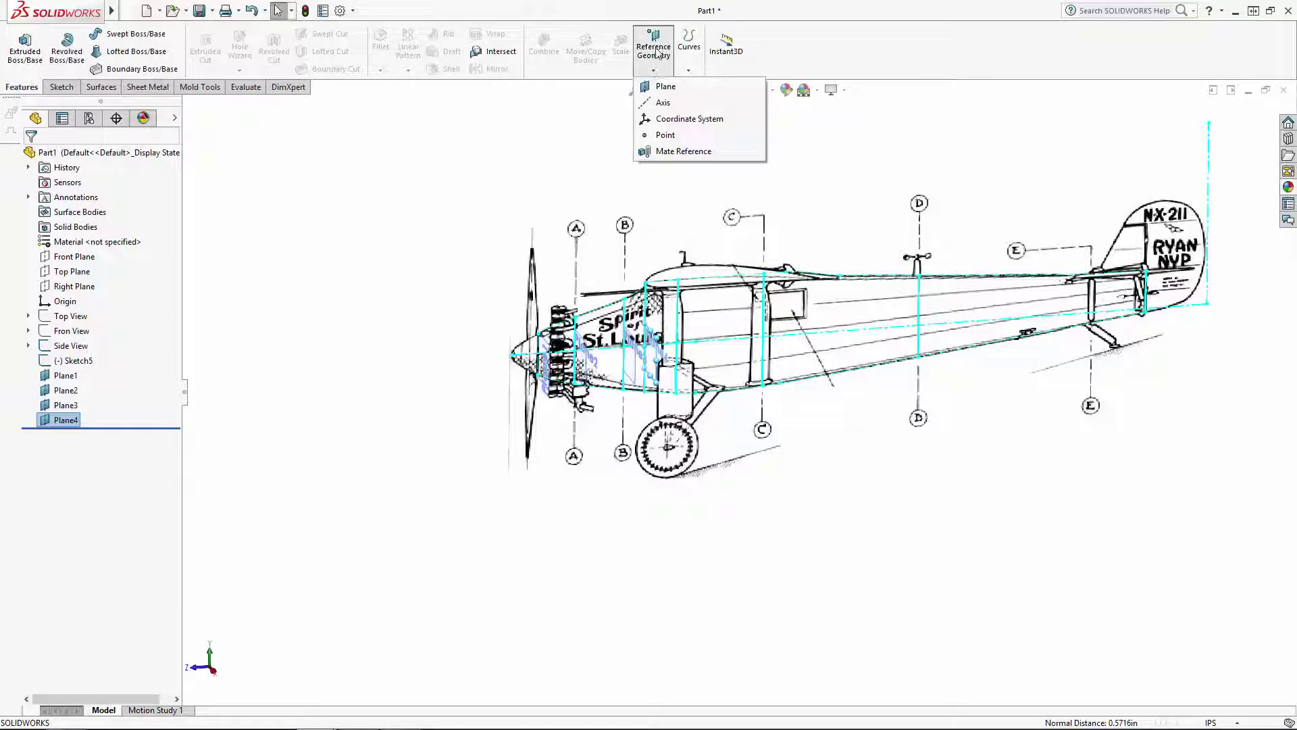
{"action": "left_click", "coordinate": [678, 280]}
{"action": "left_click", "coordinate": [31, 159]}
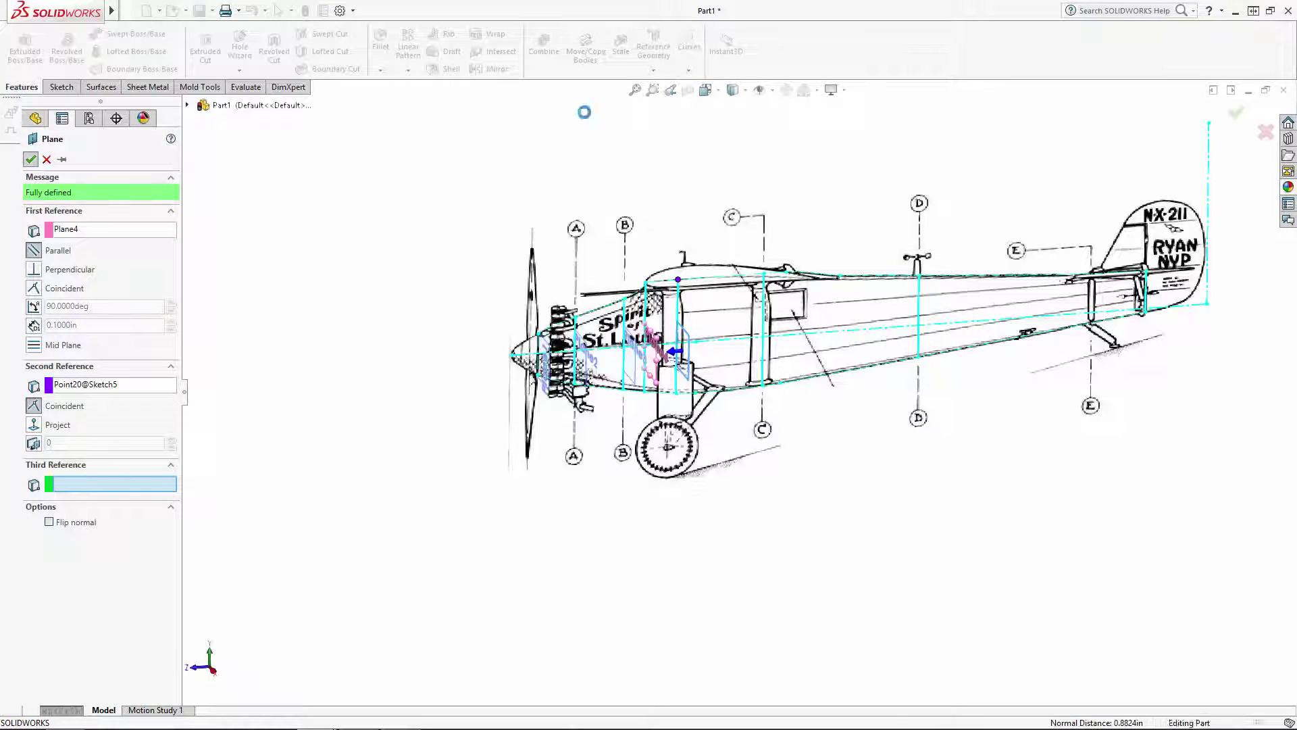
Step: Create parallel planes through the upper endpoints of the station C and station D lines
{"action": "left_click", "coordinate": [654, 71]}
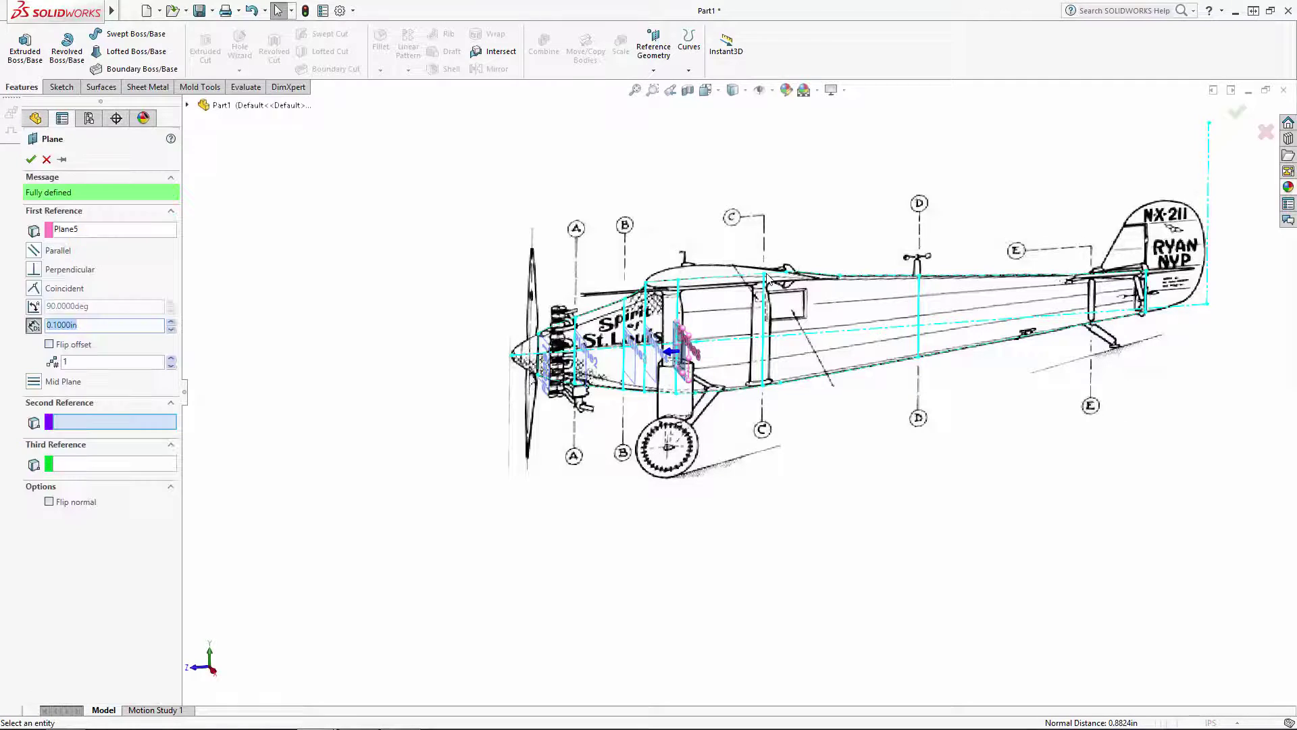
{"action": "left_click", "coordinate": [764, 273]}
{"action": "left_click", "coordinate": [1236, 112]}
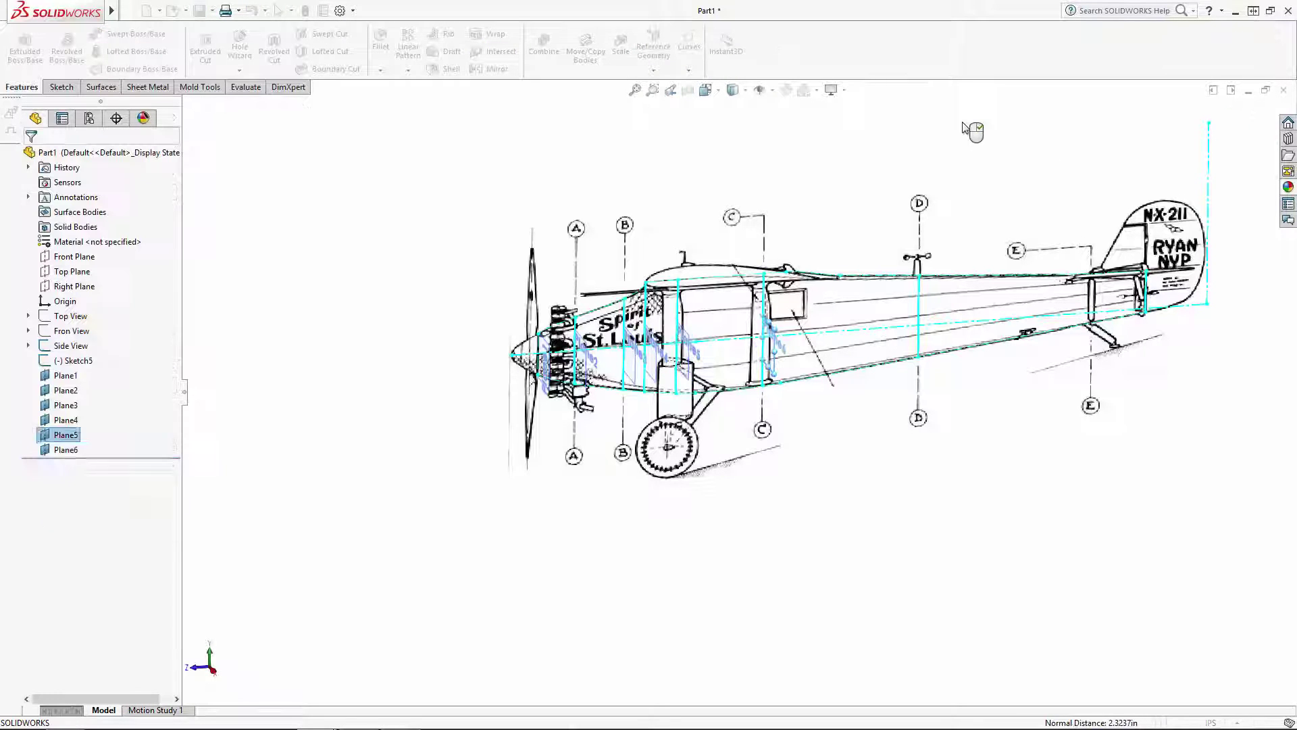
{"action": "left_click", "coordinate": [653, 70]}
{"action": "left_click", "coordinate": [665, 87]}
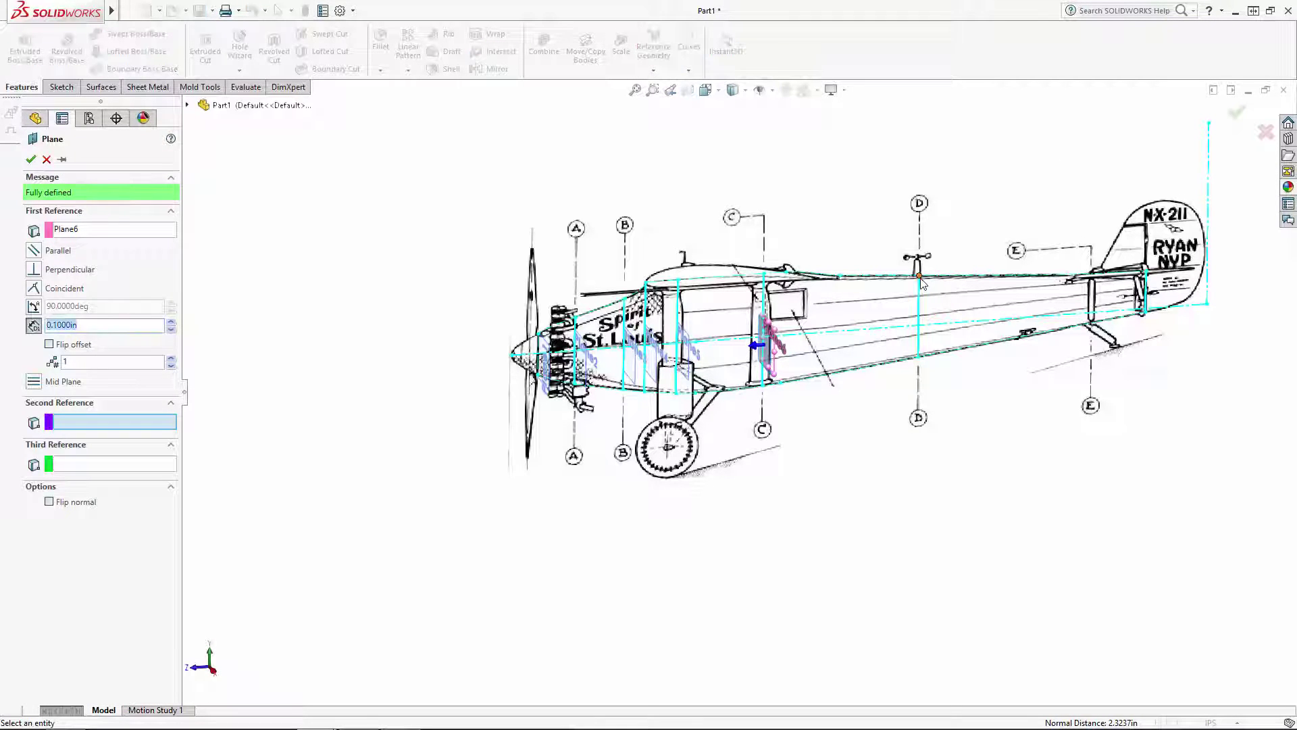
{"action": "left_click", "coordinate": [920, 276]}
{"action": "left_click", "coordinate": [1237, 112]}
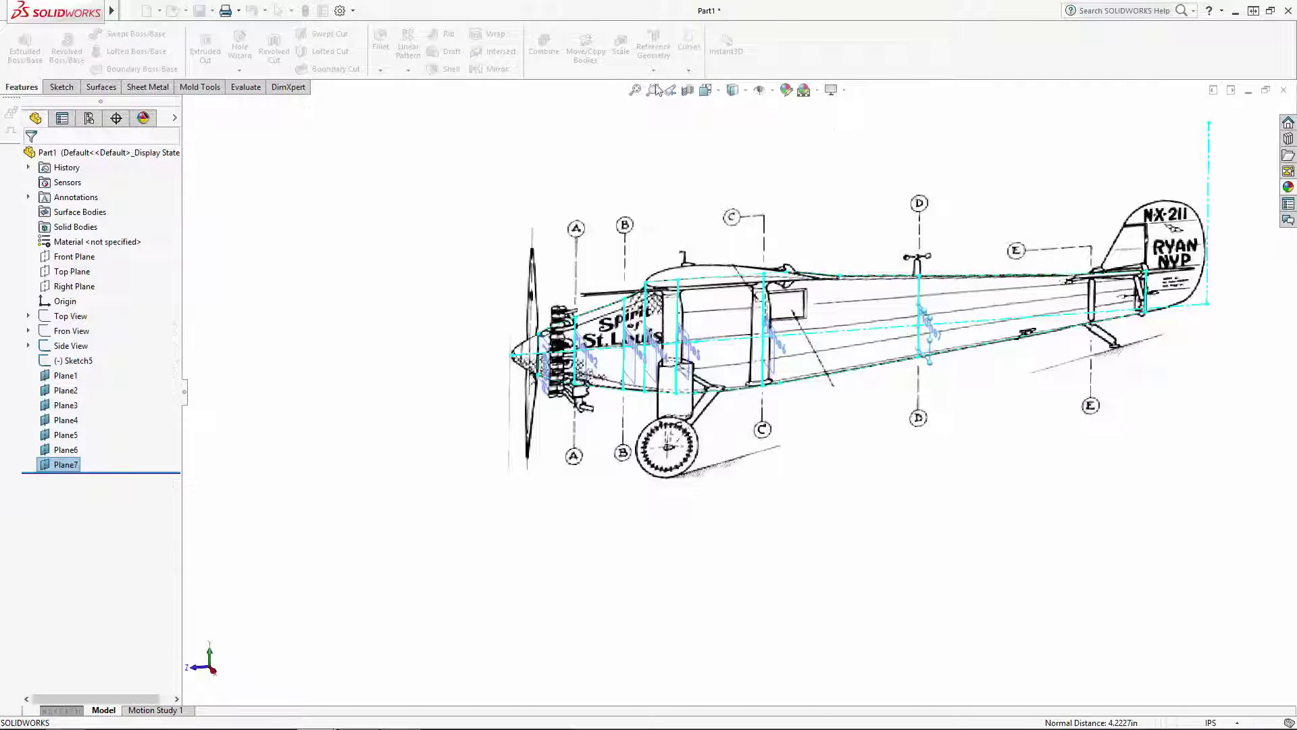
Step: Create another parallel plane through the upper endpoint of the vertical outline line at the tail
{"action": "left_click", "coordinate": [653, 71]}
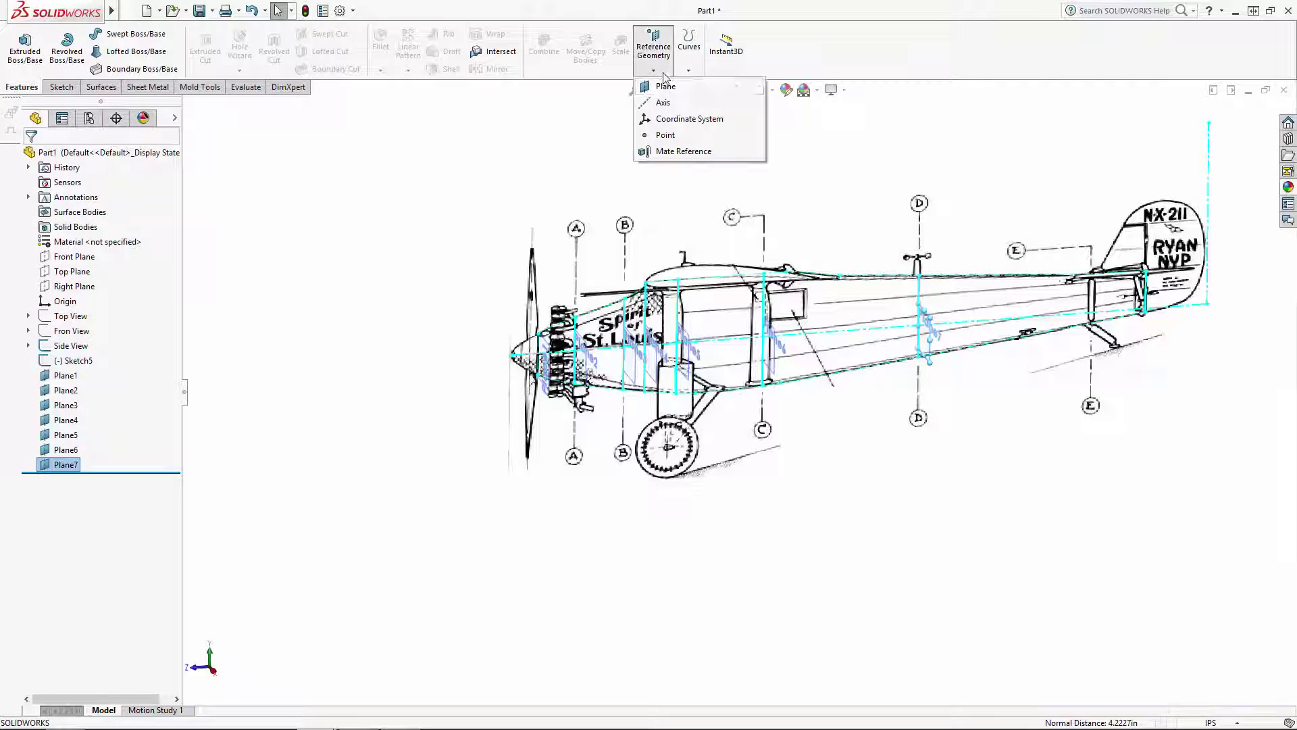
{"action": "left_click", "coordinate": [1146, 271]}
{"action": "key", "text": "Return"}
Step: Rename the first three station planes Front Bulkhead, A and B
{"action": "left_click", "coordinate": [64, 377]}
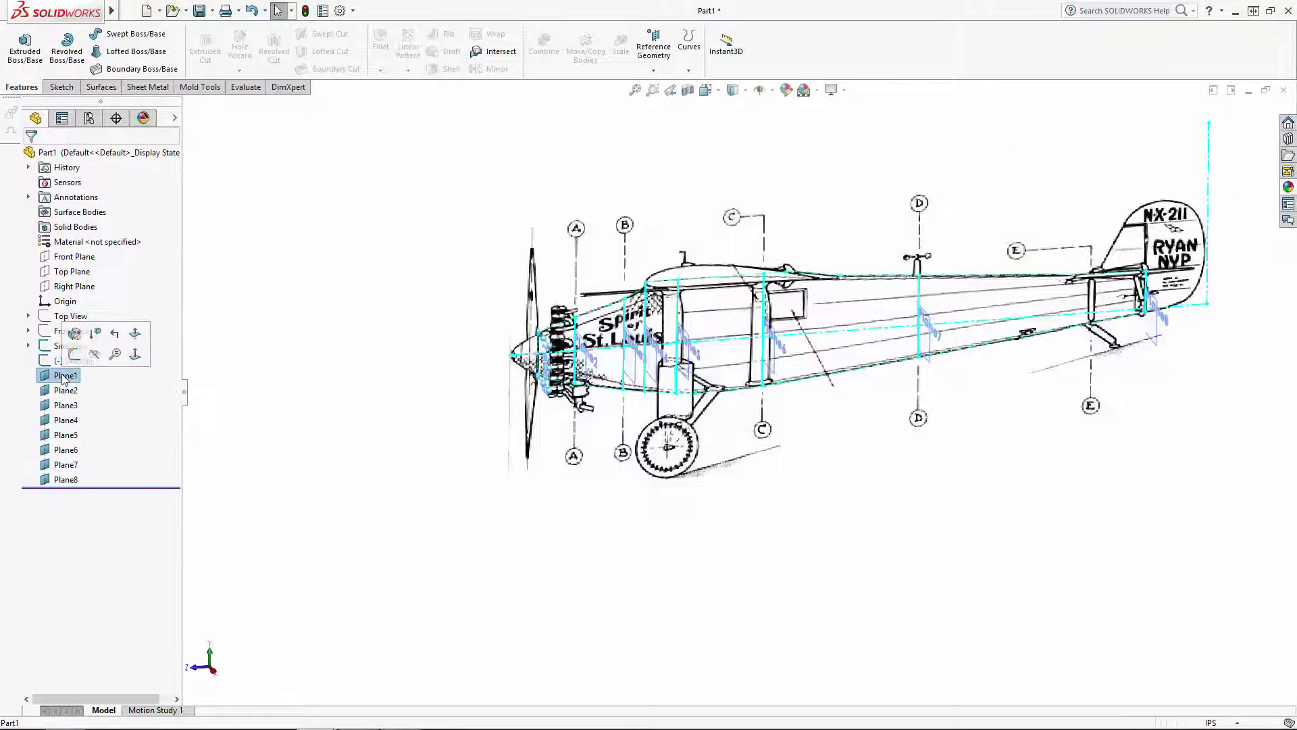
{"action": "left_click", "coordinate": [64, 376]}
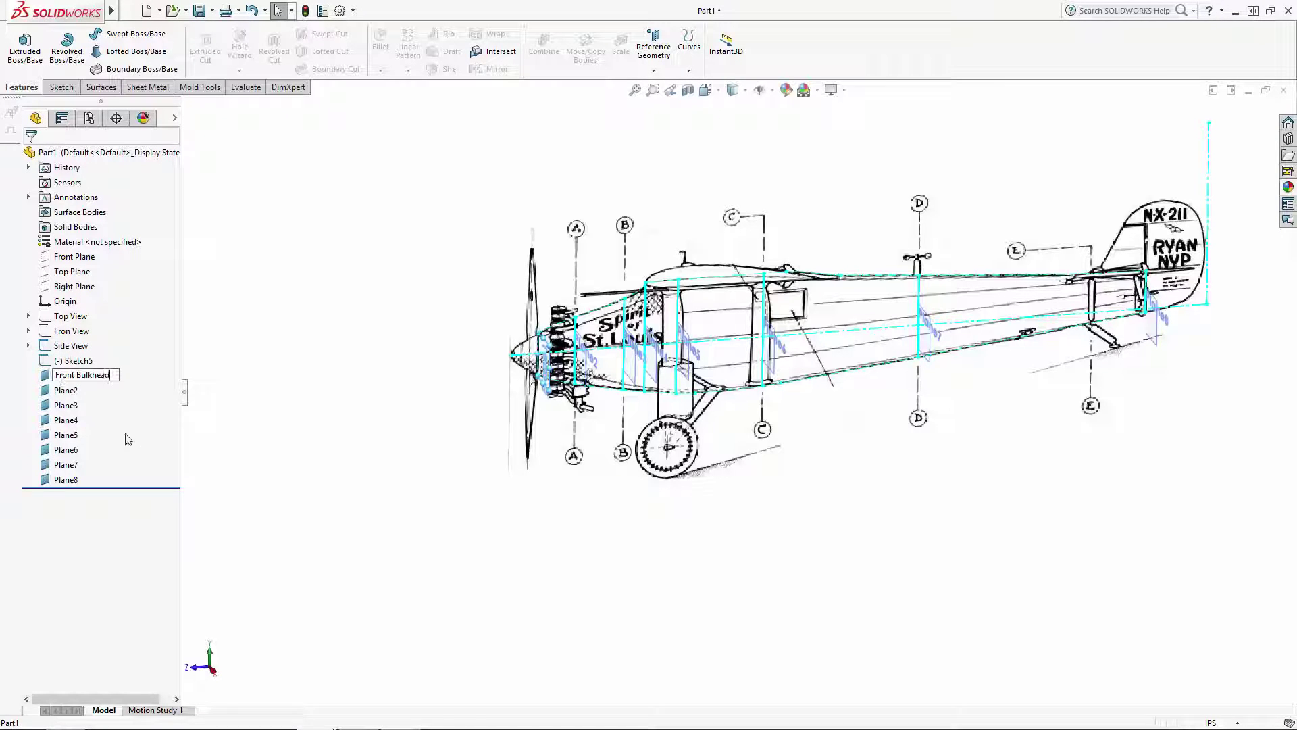
{"action": "left_click", "coordinate": [67, 390]}
{"action": "left_click", "coordinate": [66, 390]}
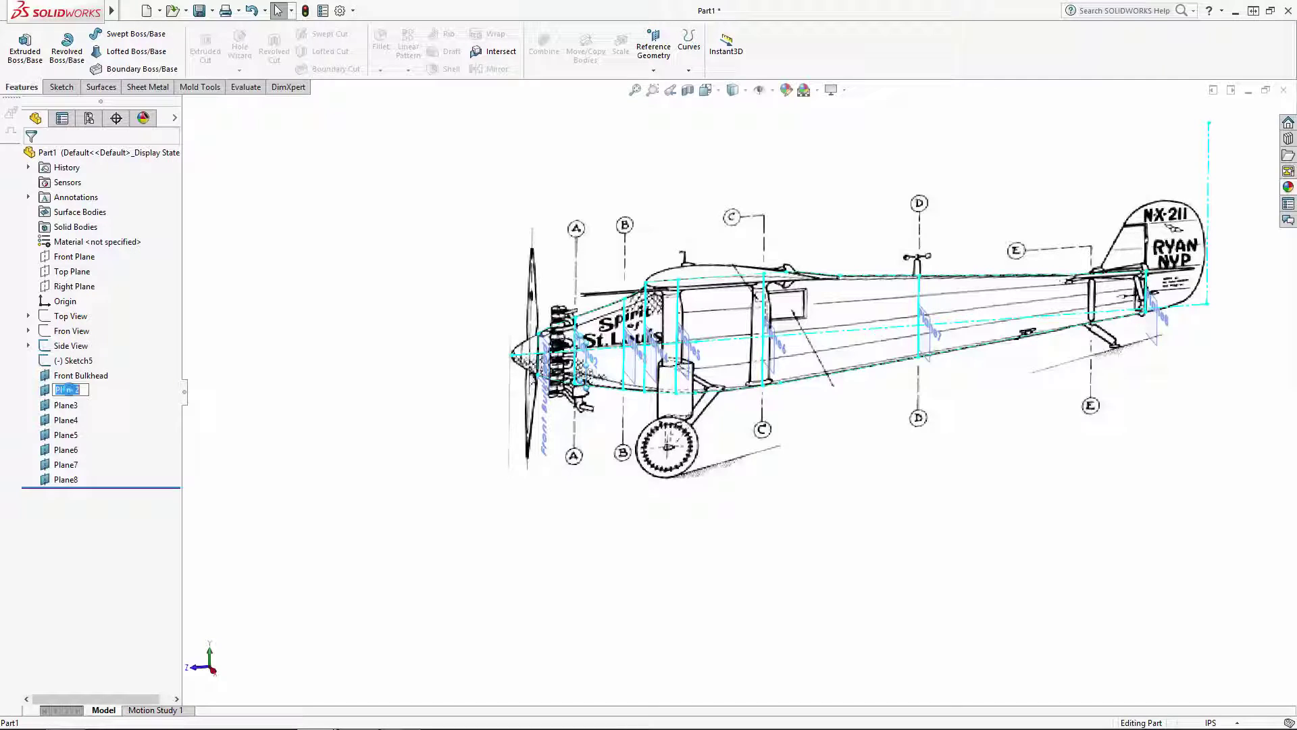
{"action": "type", "text": "A"}
{"action": "left_click", "coordinate": [66, 406]}
{"action": "left_click", "coordinate": [66, 406]}
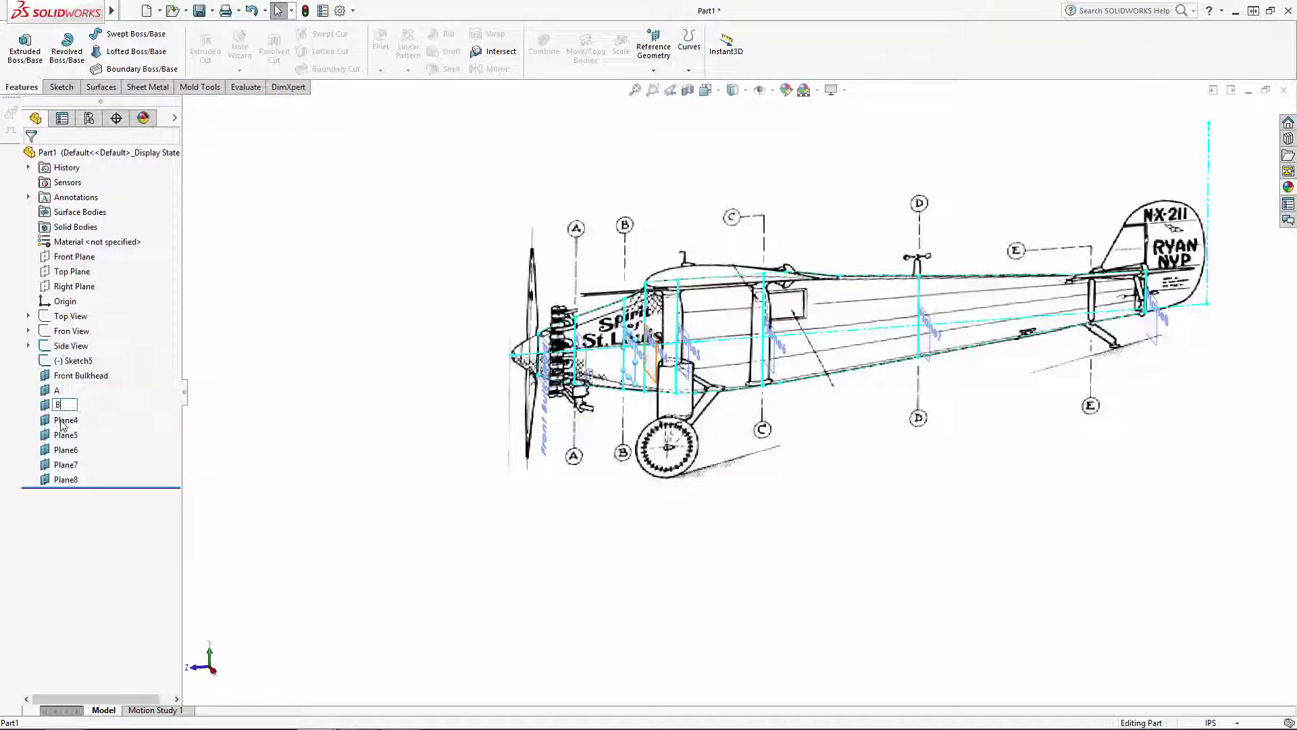
Step: Rename Plane4 as Leading Edge and Plane5 as Cowling End
{"action": "left_click", "coordinate": [62, 421]}
{"action": "left_click", "coordinate": [62, 420]}
{"action": "type", "text": "Lea"}
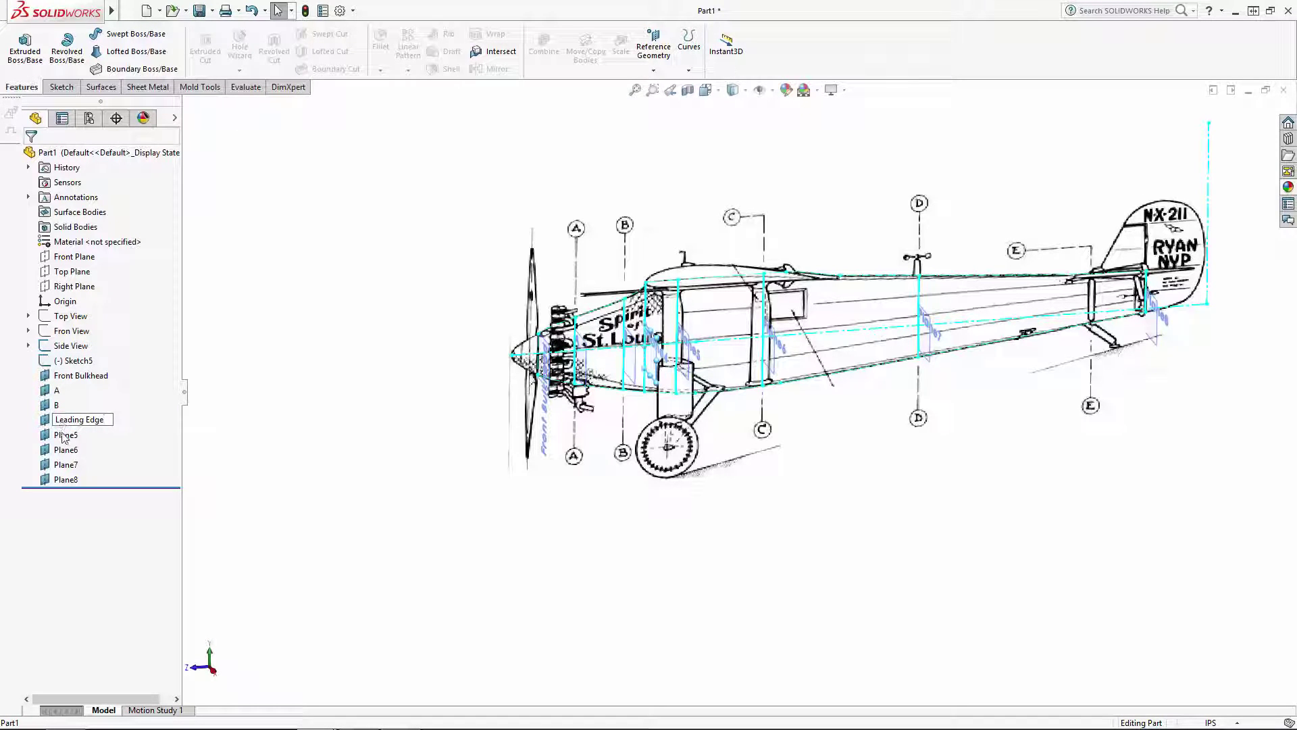
{"action": "type", "text": "ding Edge"}
{"action": "left_click", "coordinate": [63, 436]}
{"action": "left_click", "coordinate": [64, 435]}
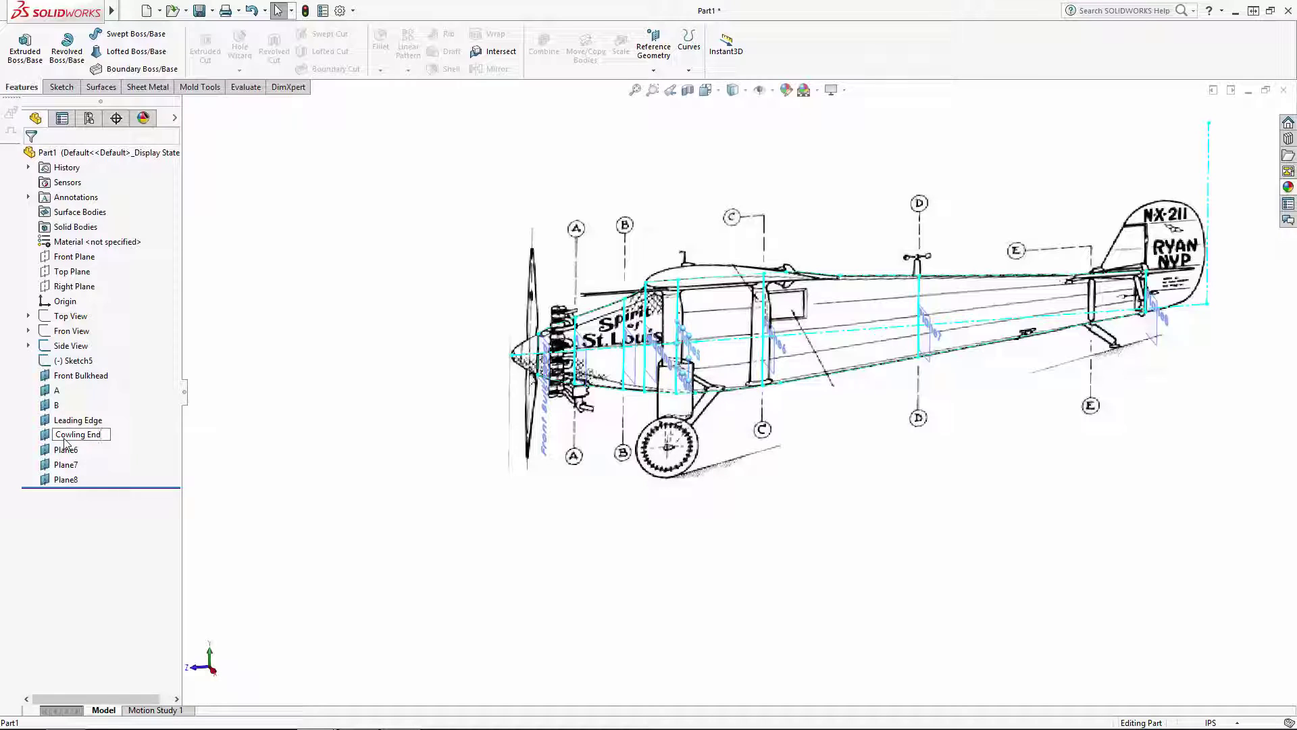
Step: Rename the last three planes C, D and Rear Bulkhead
{"action": "left_click", "coordinate": [65, 450]}
{"action": "left_click", "coordinate": [66, 450]}
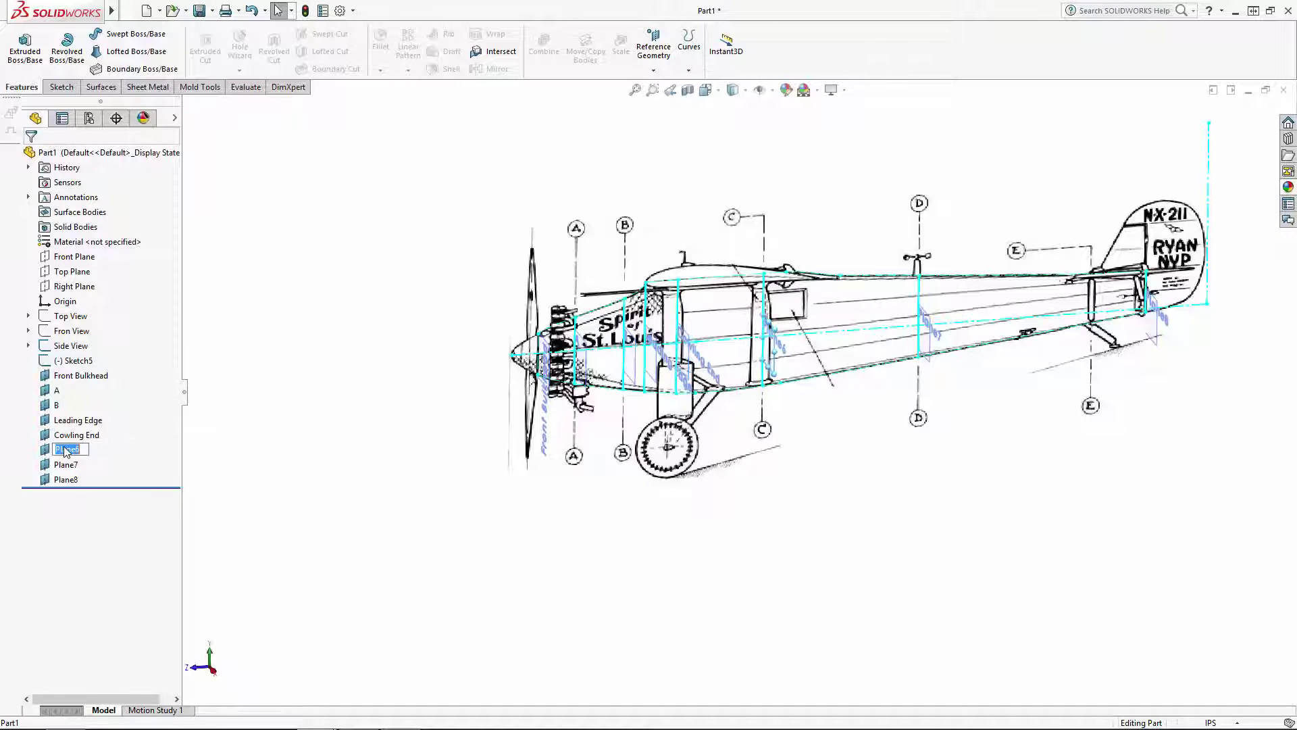
{"action": "left_click", "coordinate": [63, 465]}
{"action": "left_click", "coordinate": [63, 465]}
{"action": "type", "text": "D"}
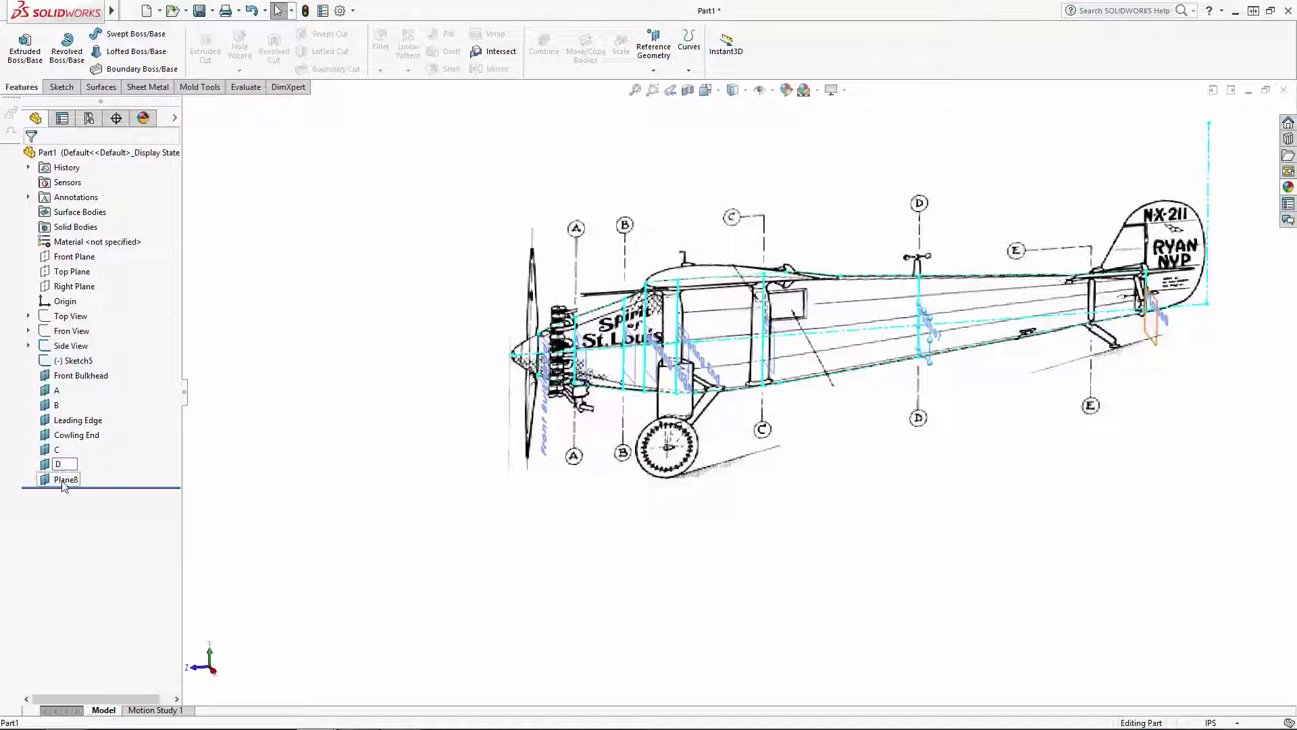
{"action": "left_click", "coordinate": [63, 479]}
{"action": "left_click", "coordinate": [62, 479]}
{"action": "type", "text": "Rear Bulk"}
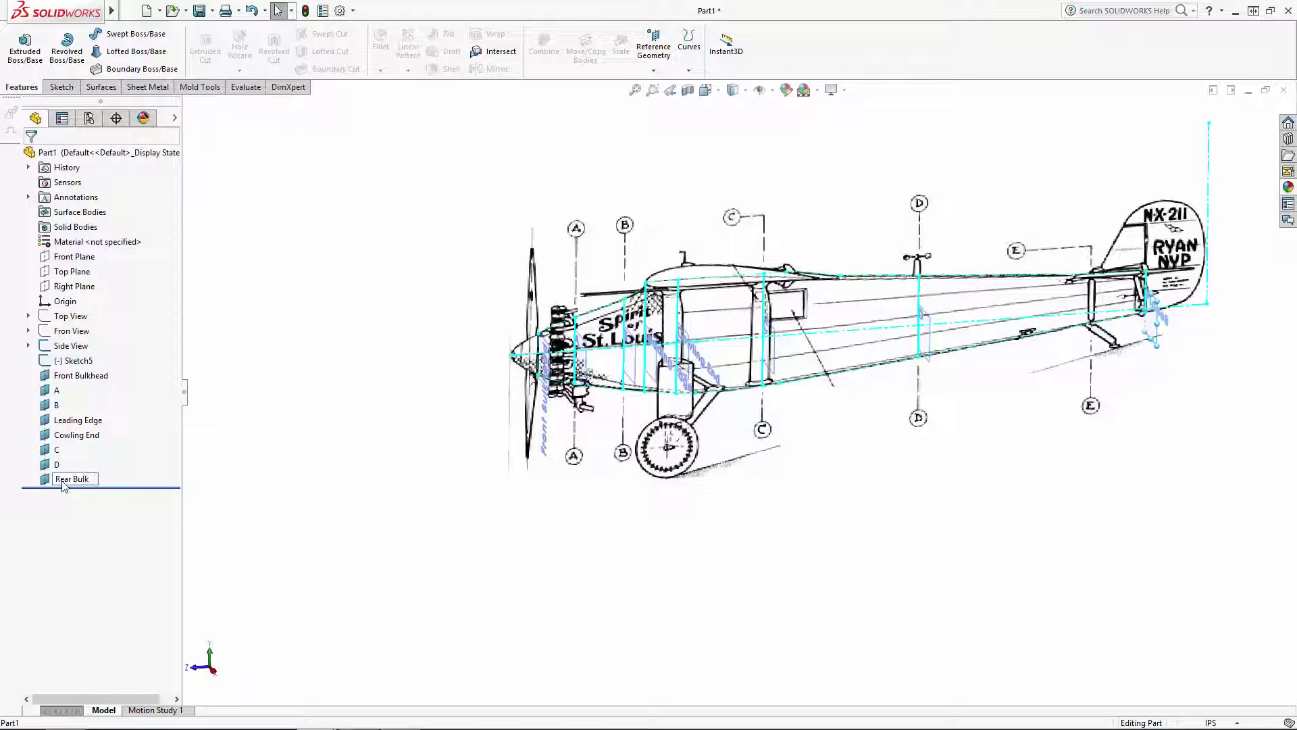
{"action": "left_click", "coordinate": [228, 471]}
Step: Start a sketch on plane B and convert the side outline's vertical station B line into it
{"action": "scroll", "coordinate": [574, 378], "scroll_direction": "down", "scroll_amount": 2}
{"action": "middle_click_drag", "start_coordinate": [574, 378], "coordinate": [613, 397]}
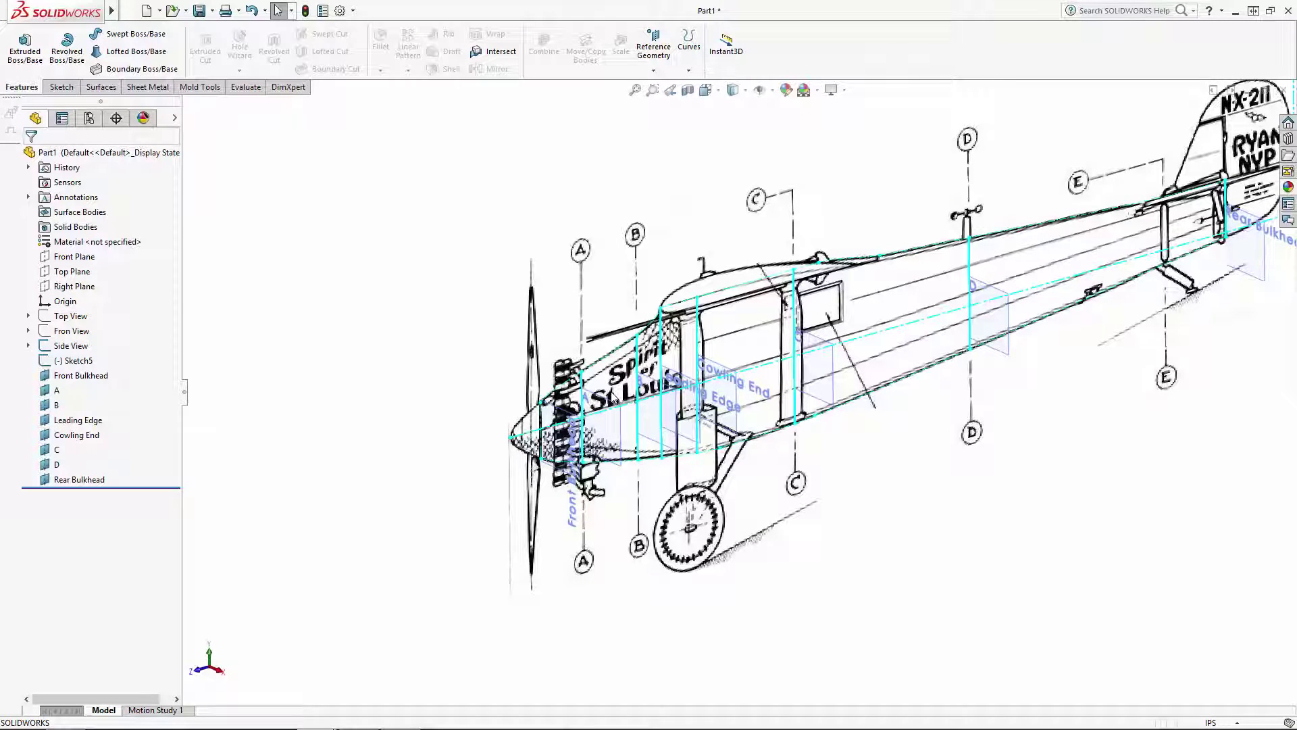
{"action": "scroll", "coordinate": [604, 377], "scroll_direction": "down", "scroll_amount": 1}
{"action": "scroll", "coordinate": [605, 377], "scroll_direction": "up", "scroll_amount": 2}
{"action": "scroll", "coordinate": [763, 543], "scroll_direction": "down", "scroll_amount": 1}
{"action": "scroll", "coordinate": [797, 538], "scroll_direction": "up", "scroll_amount": 2}
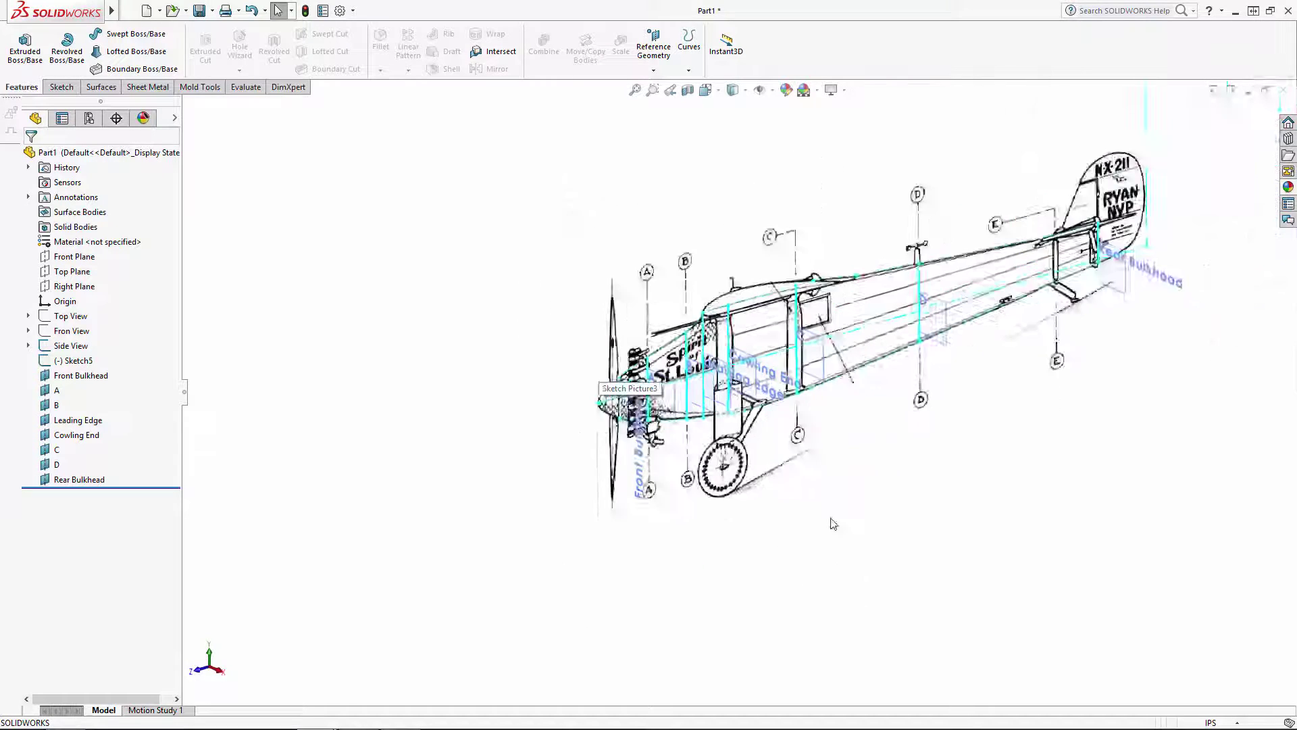
{"action": "scroll", "coordinate": [838, 528], "scroll_direction": "down", "scroll_amount": 2}
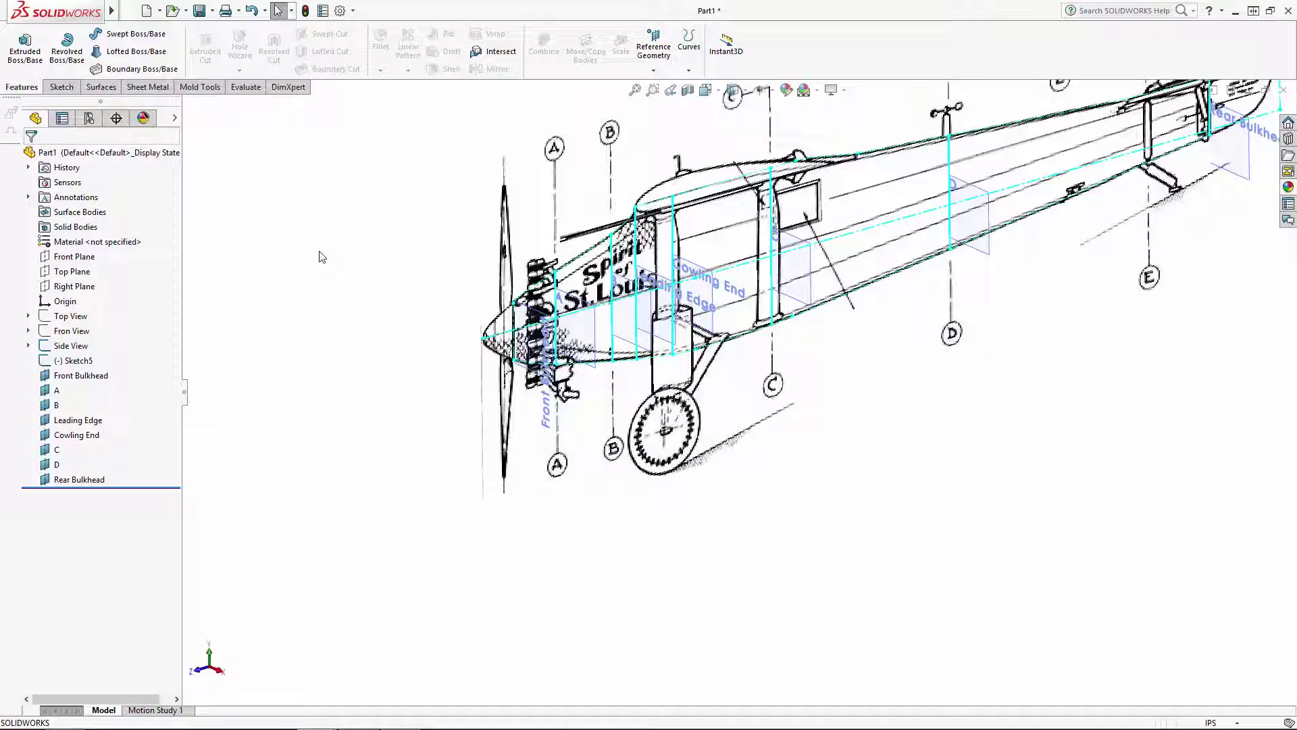
{"action": "left_click", "coordinate": [52, 406]}
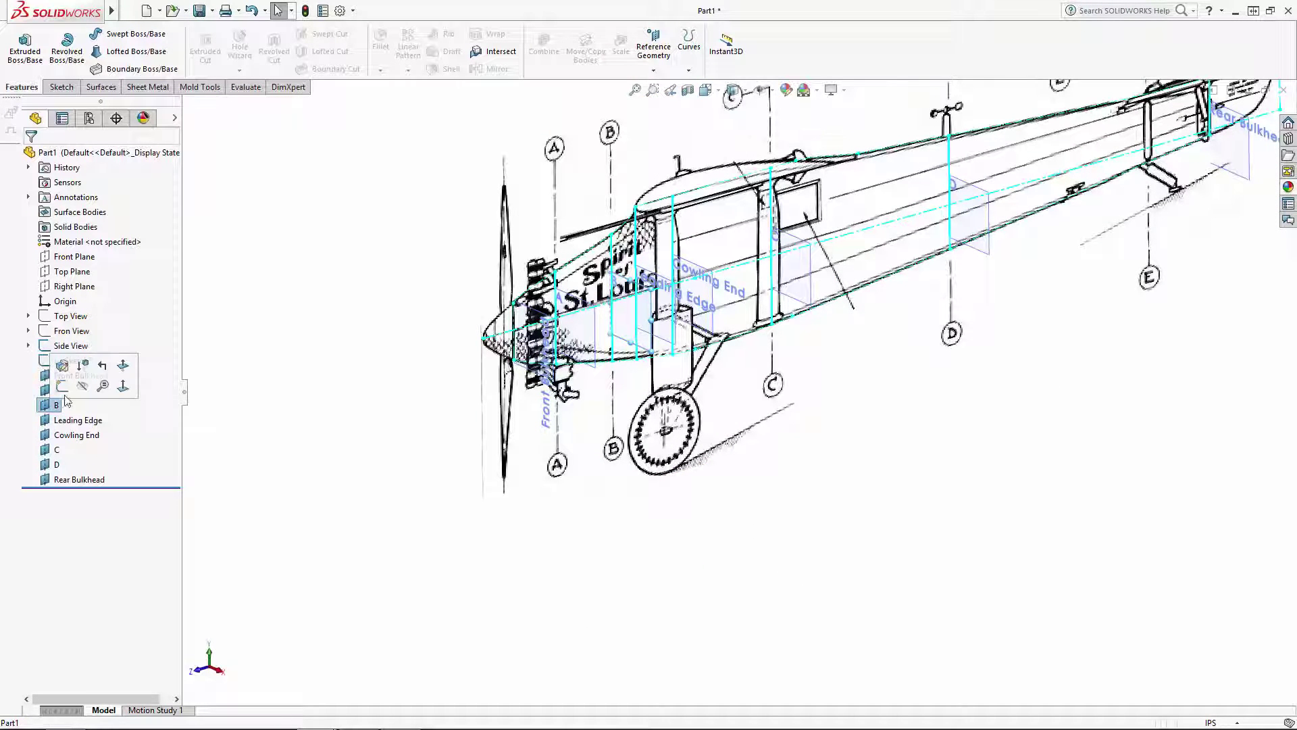
{"action": "left_click", "coordinate": [66, 368]}
{"action": "left_click", "coordinate": [230, 47]}
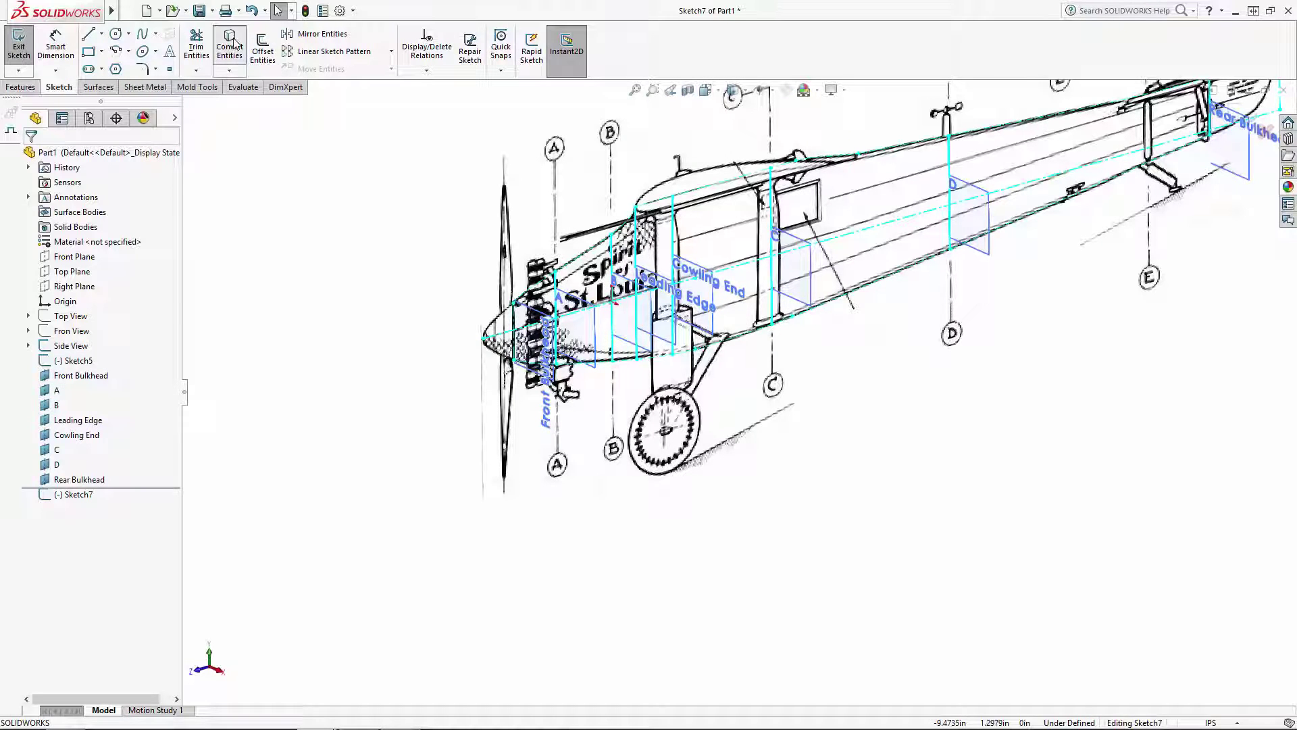
{"action": "left_click", "coordinate": [612, 251]}
{"action": "left_click", "coordinate": [30, 156]}
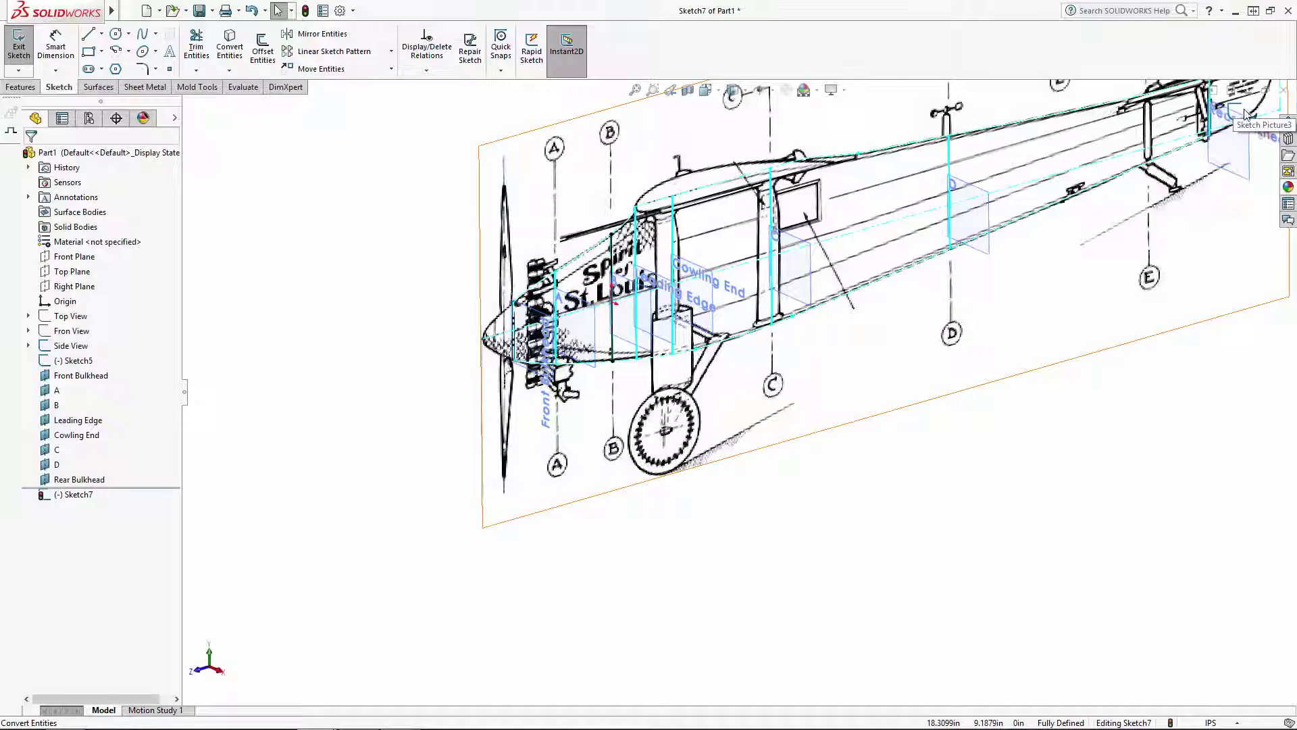
Step: Hide the Side View and Sketch5 sketches and all planes from Front Bulkhead through Rear Bulkhead
{"action": "scroll", "coordinate": [1169, 339], "scroll_direction": "up", "scroll_amount": 4}
{"action": "scroll", "coordinate": [1170, 339], "scroll_direction": "down", "scroll_amount": 1}
{"action": "left_click", "coordinate": [76, 360]}
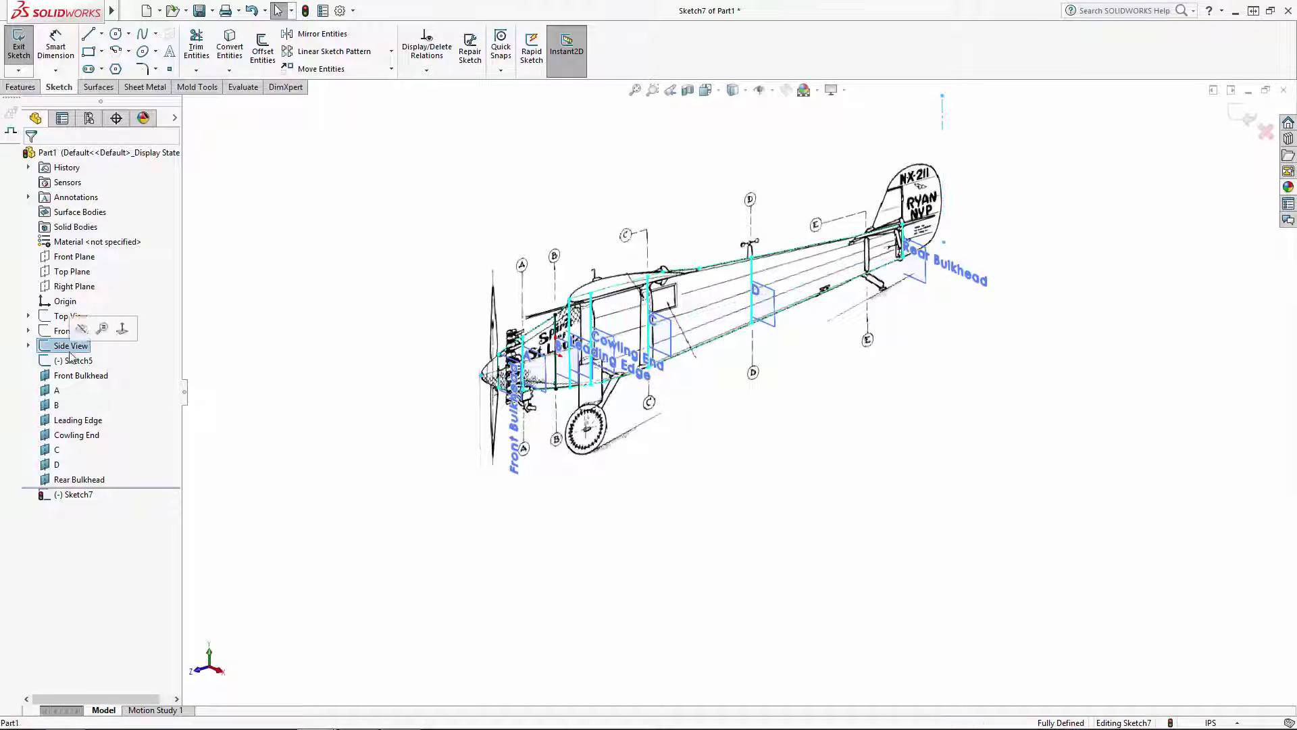
{"action": "left_click", "coordinate": [303, 301]}
{"action": "key", "text": "s"}
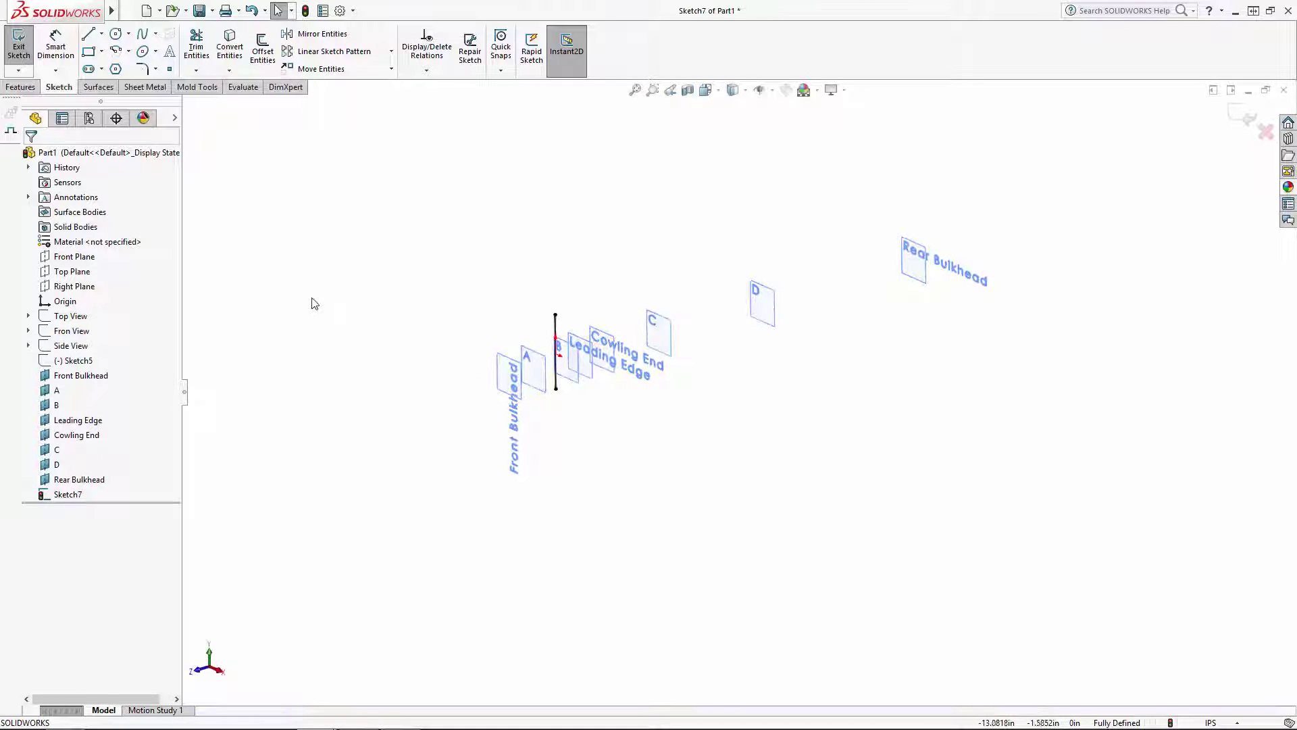
{"action": "left_click", "coordinate": [97, 382]}
{"action": "left_click", "coordinate": [93, 480], "text": "shift"}
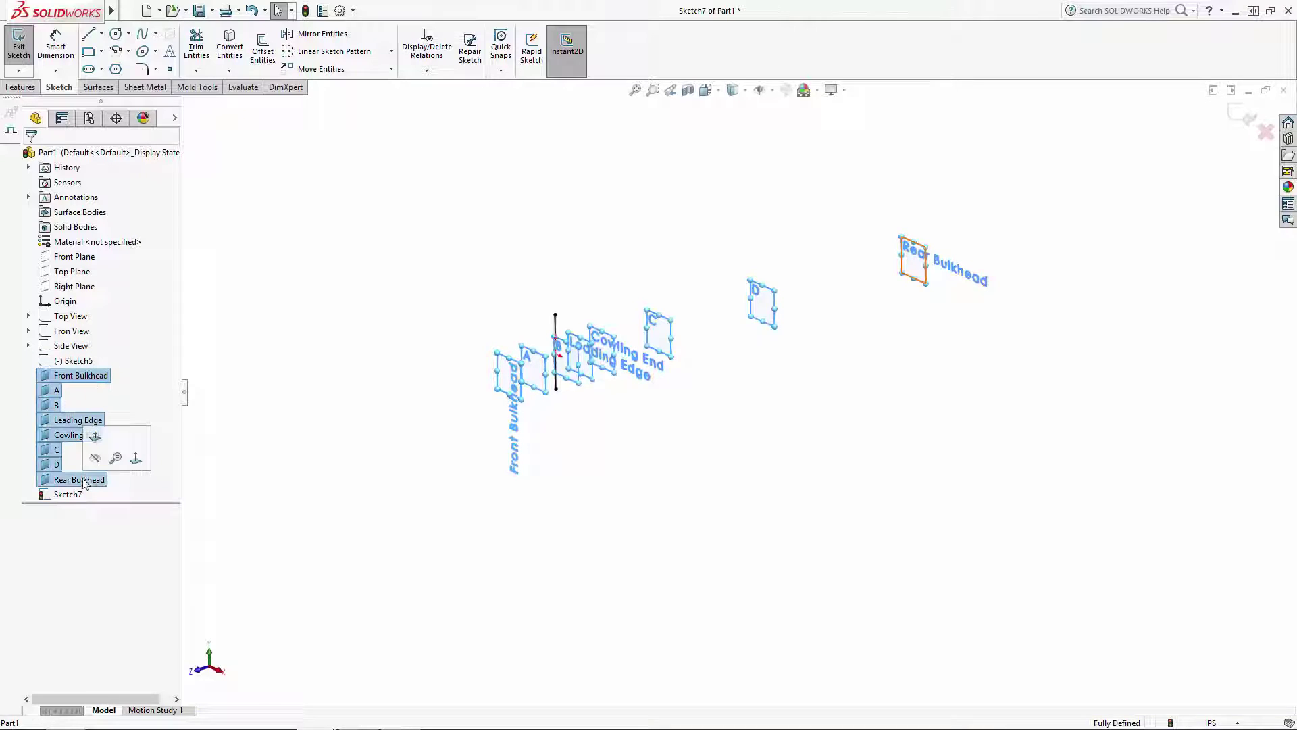
{"action": "left_click", "coordinate": [93, 459]}
Step: Insert the picture spirit_of_st_louis_Bulkhead B into the plane B sketch
{"action": "left_click", "coordinate": [238, 11]}
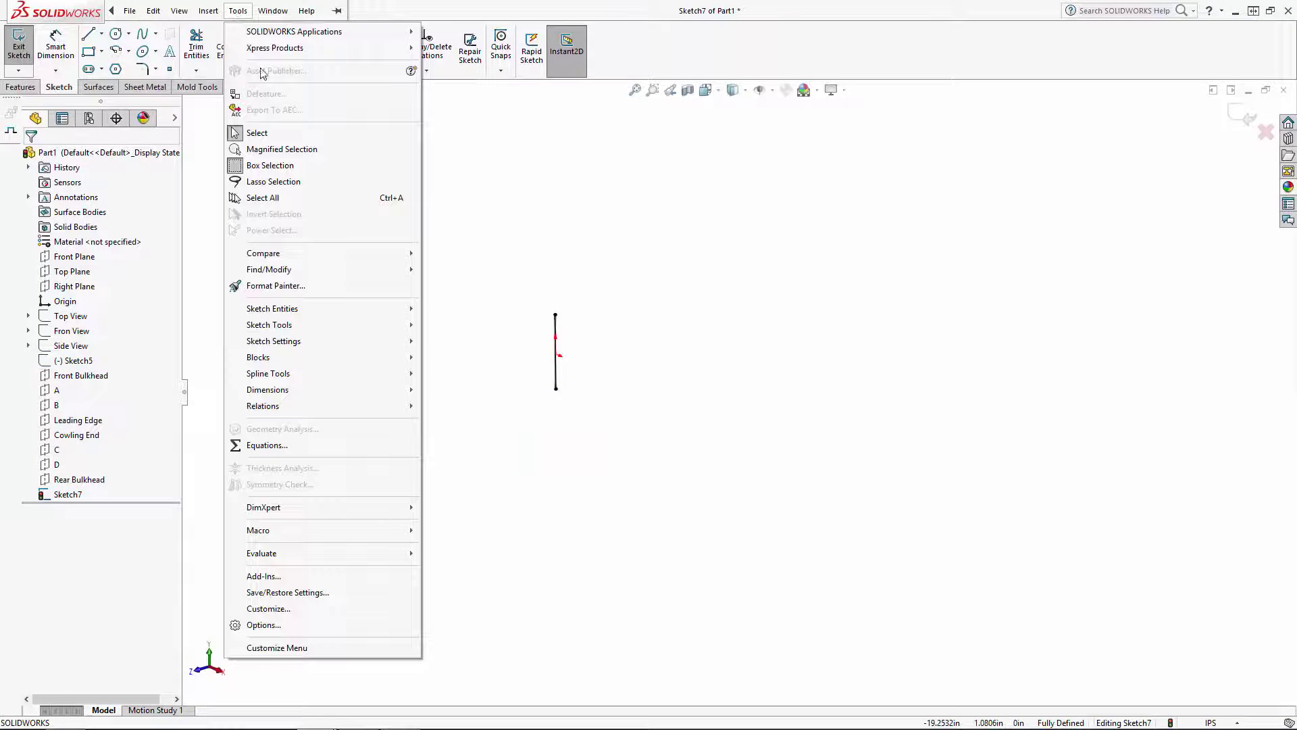
{"action": "mouse_move", "coordinate": [270, 325]}
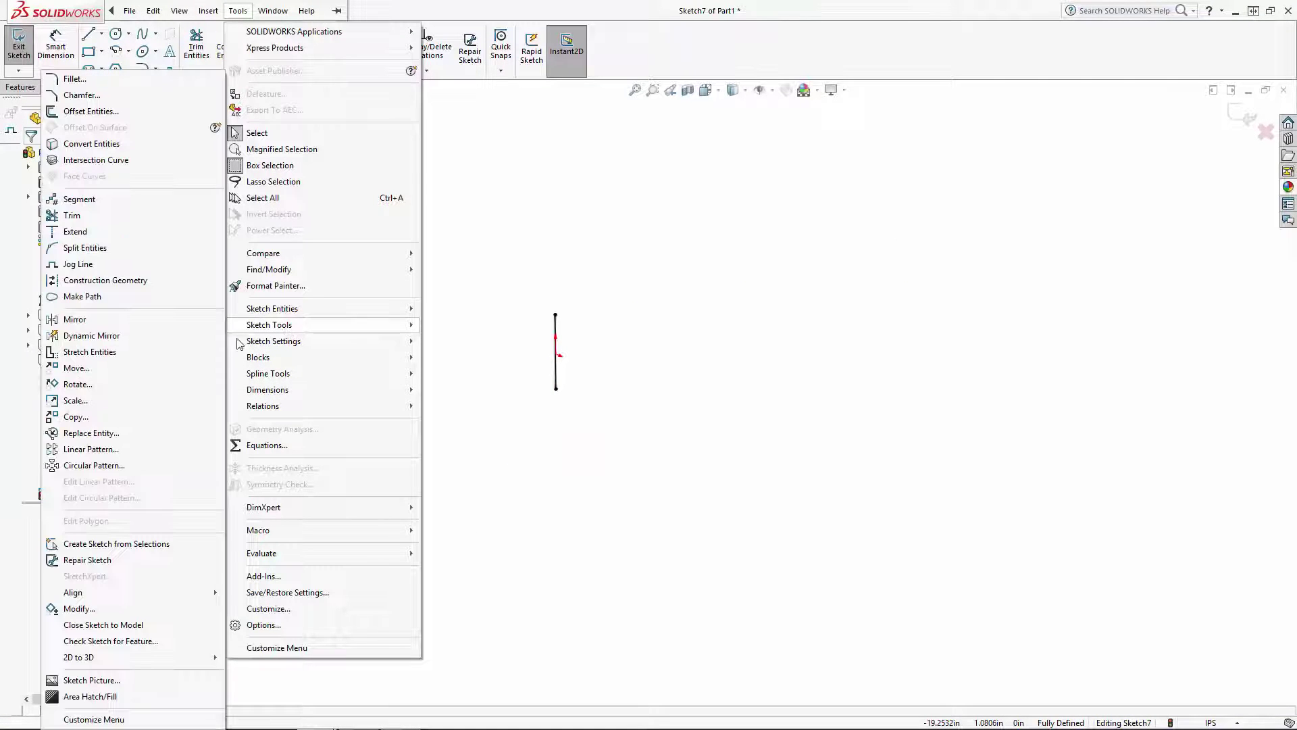
{"action": "left_click", "coordinate": [95, 681]}
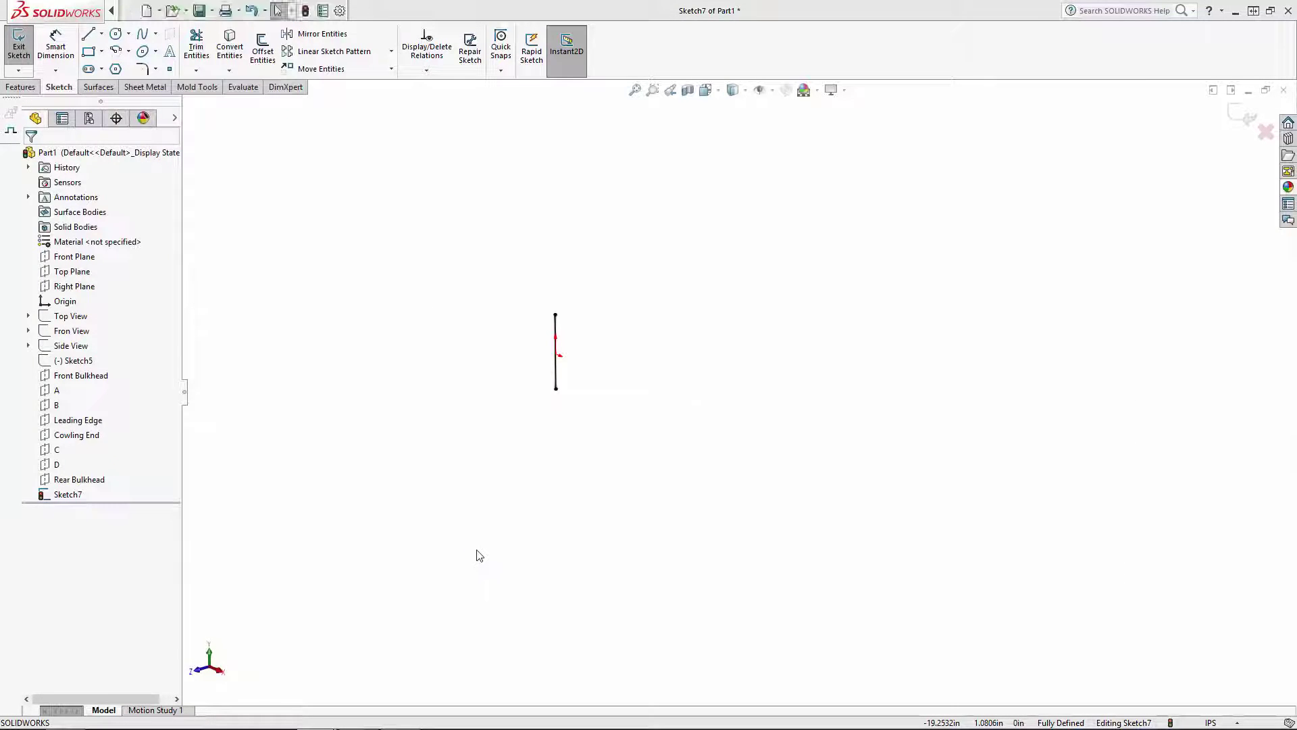
{"action": "left_click", "coordinate": [562, 118]}
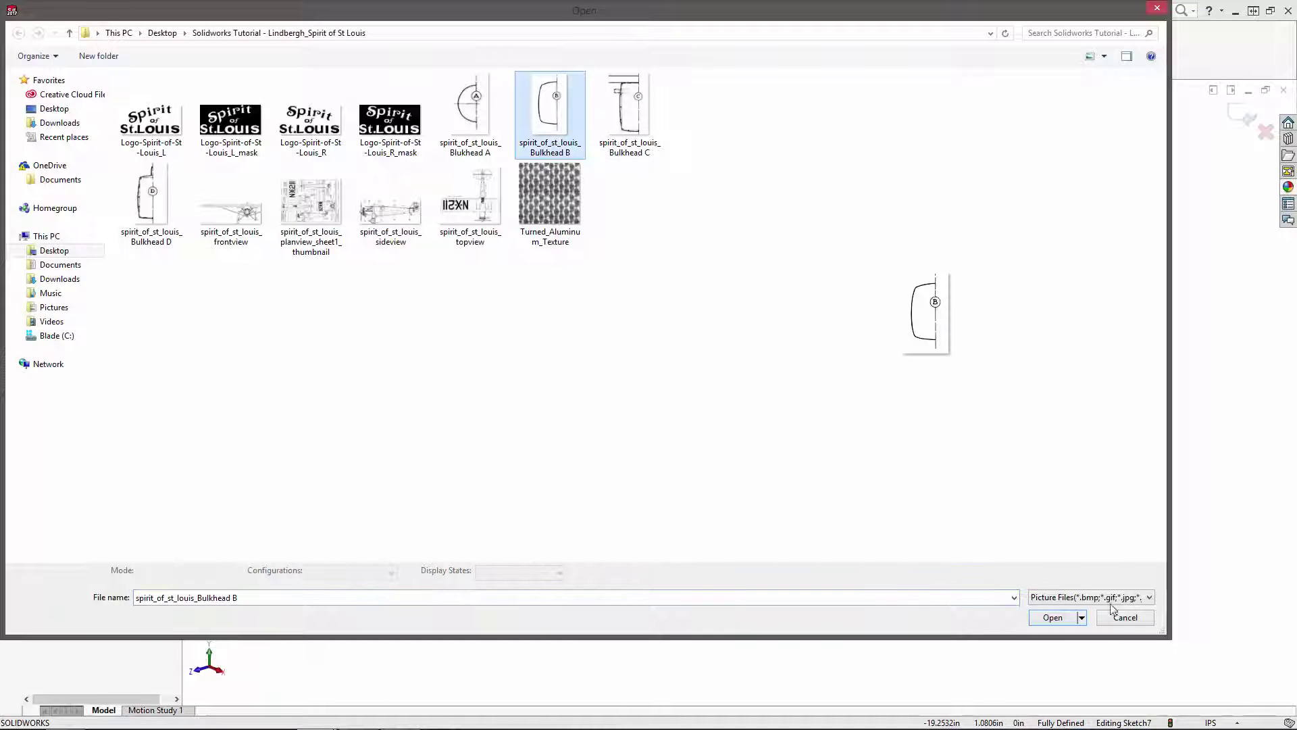
{"action": "left_click", "coordinate": [1053, 618]}
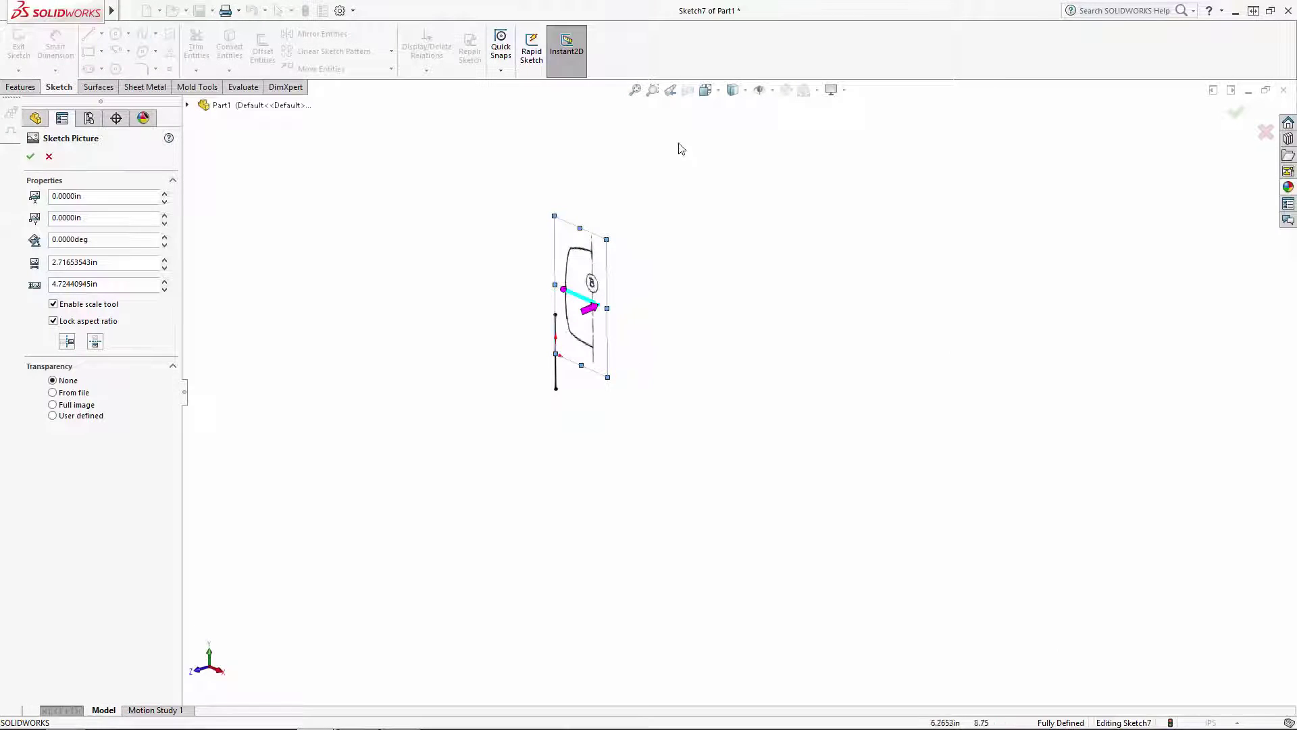
Step: Look at the sketch from the front, disable the picture's scale tool and move the picture close to the converted line
{"action": "left_click", "coordinate": [705, 90]}
{"action": "left_click", "coordinate": [717, 142]}
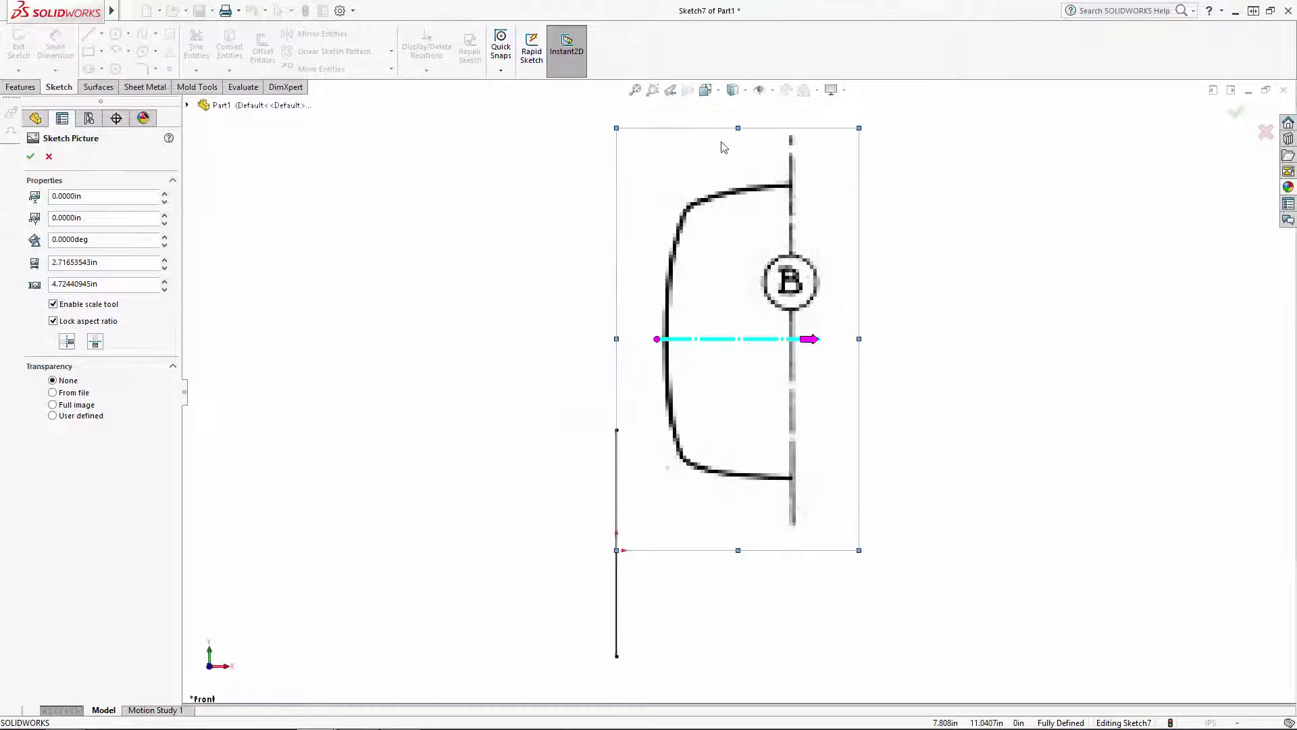
{"action": "left_click", "coordinate": [53, 305]}
{"action": "mouse_move", "coordinate": [732, 266]}
{"action": "left_mouse_down"}
{"action": "mouse_move", "coordinate": [486, 448]}
{"action": "mouse_move", "coordinate": [520, 475]}
{"action": "left_mouse_up"}
{"action": "scroll", "coordinate": [720, 425], "scroll_direction": "up", "scroll_amount": 4}
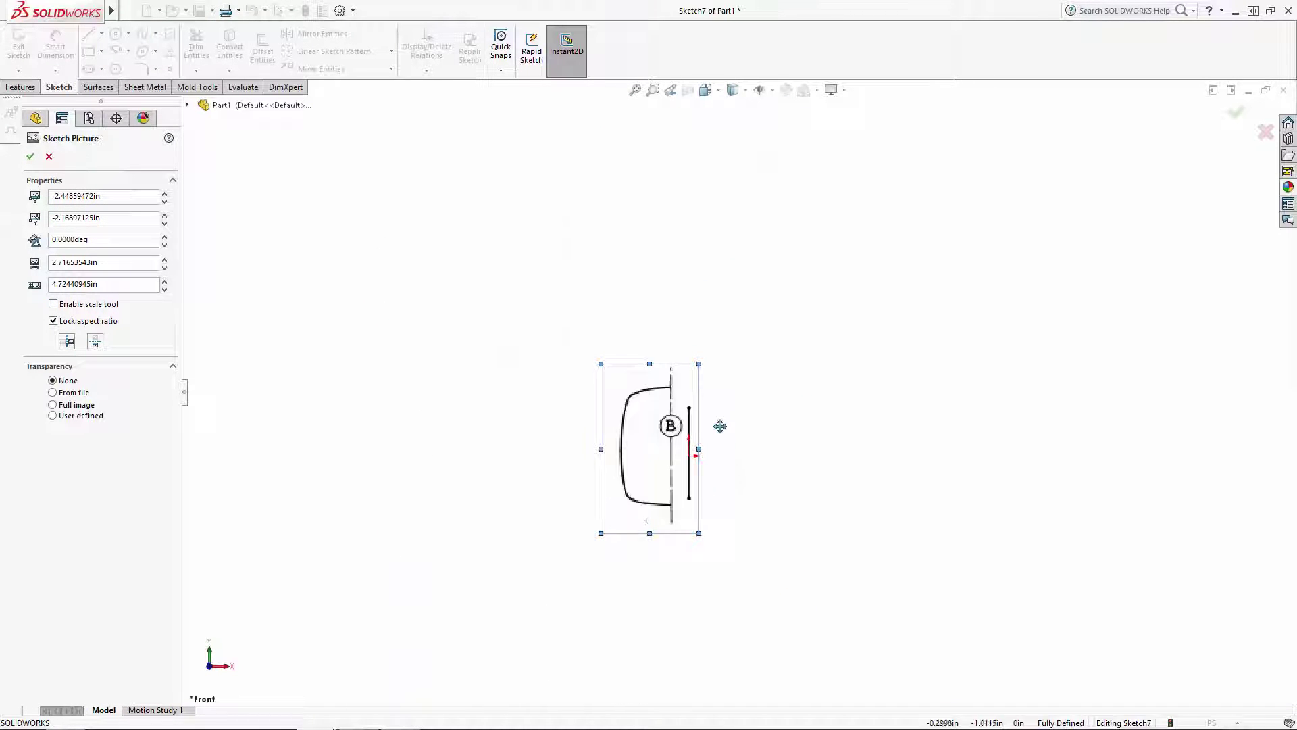
Step: Scale the bulkhead B picture to about 2.08 by 3.62 in and align its centerline and upper edge with the converted line
{"action": "scroll", "coordinate": [720, 426], "scroll_direction": "down", "scroll_amount": 5}
{"action": "left_click_drag", "start_coordinate": [627, 183], "coordinate": [622, 304]}
{"action": "mouse_move", "coordinate": [605, 431]}
{"action": "left_mouse_down"}
{"action": "mouse_move", "coordinate": [648, 371]}
{"action": "mouse_move", "coordinate": [657, 378]}
{"action": "left_mouse_up"}
{"action": "left_click_drag", "start_coordinate": [680, 567], "coordinate": [664, 611]}
{"action": "scroll", "coordinate": [714, 534], "scroll_direction": "down", "scroll_amount": 2}
{"action": "scroll", "coordinate": [751, 169], "scroll_direction": "down", "scroll_amount": 8}
{"action": "left_click_drag", "start_coordinate": [660, 283], "coordinate": [707, 259]}
{"action": "scroll", "coordinate": [663, 366], "scroll_direction": "down", "scroll_amount": 11}
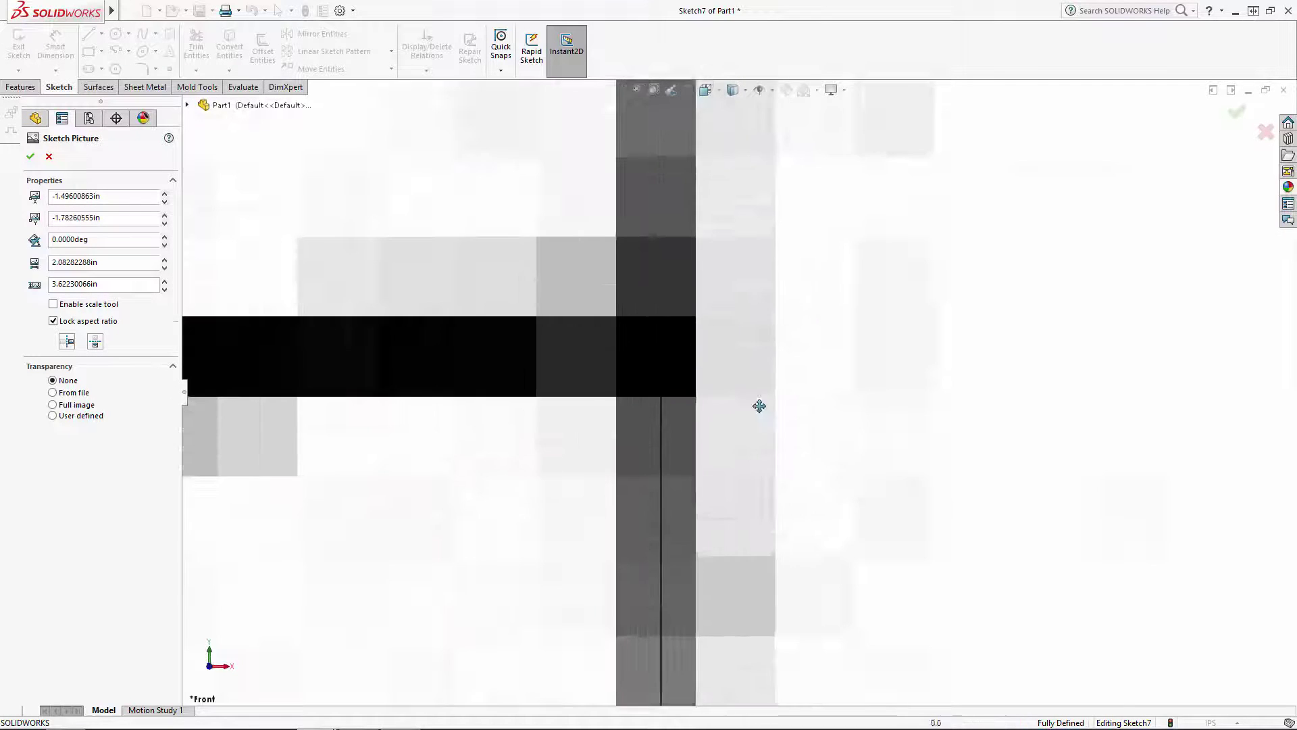
{"action": "mouse_move", "coordinate": [760, 403]}
{"action": "left_mouse_down"}
{"action": "mouse_move", "coordinate": [765, 325]}
{"action": "mouse_move", "coordinate": [776, 400]}
{"action": "left_mouse_up"}
{"action": "scroll", "coordinate": [784, 404], "scroll_direction": "up", "scroll_amount": 8}
{"action": "scroll", "coordinate": [744, 490], "scroll_direction": "down", "scroll_amount": 4}
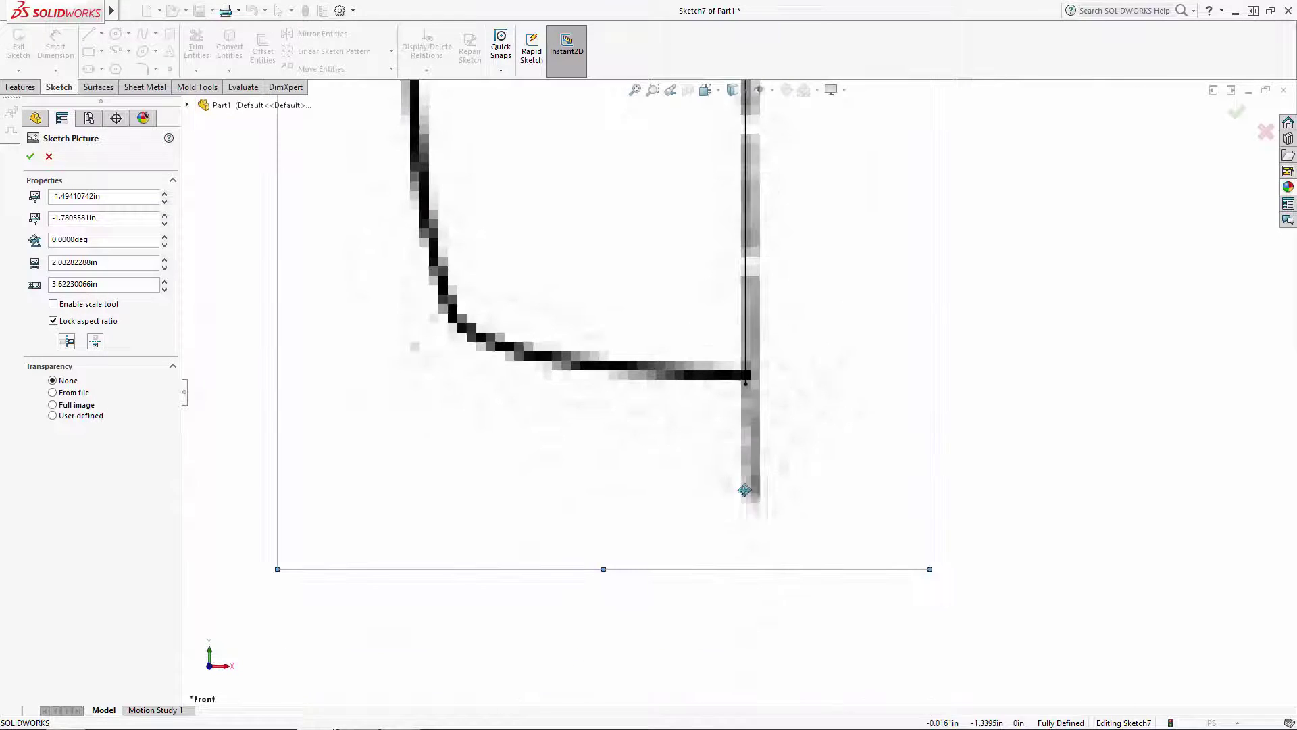
Step: Enlarge the picture to about 2.10 by 3.65 in, realign its centerline with the converted line and accept the placement
{"action": "left_click_drag", "start_coordinate": [604, 569], "coordinate": [606, 579]}
{"action": "scroll", "coordinate": [814, 506], "scroll_direction": "down", "scroll_amount": 10}
{"action": "scroll", "coordinate": [771, 278], "scroll_direction": "up", "scroll_amount": 3}
{"action": "scroll", "coordinate": [622, 304], "scroll_direction": "down", "scroll_amount": 15}
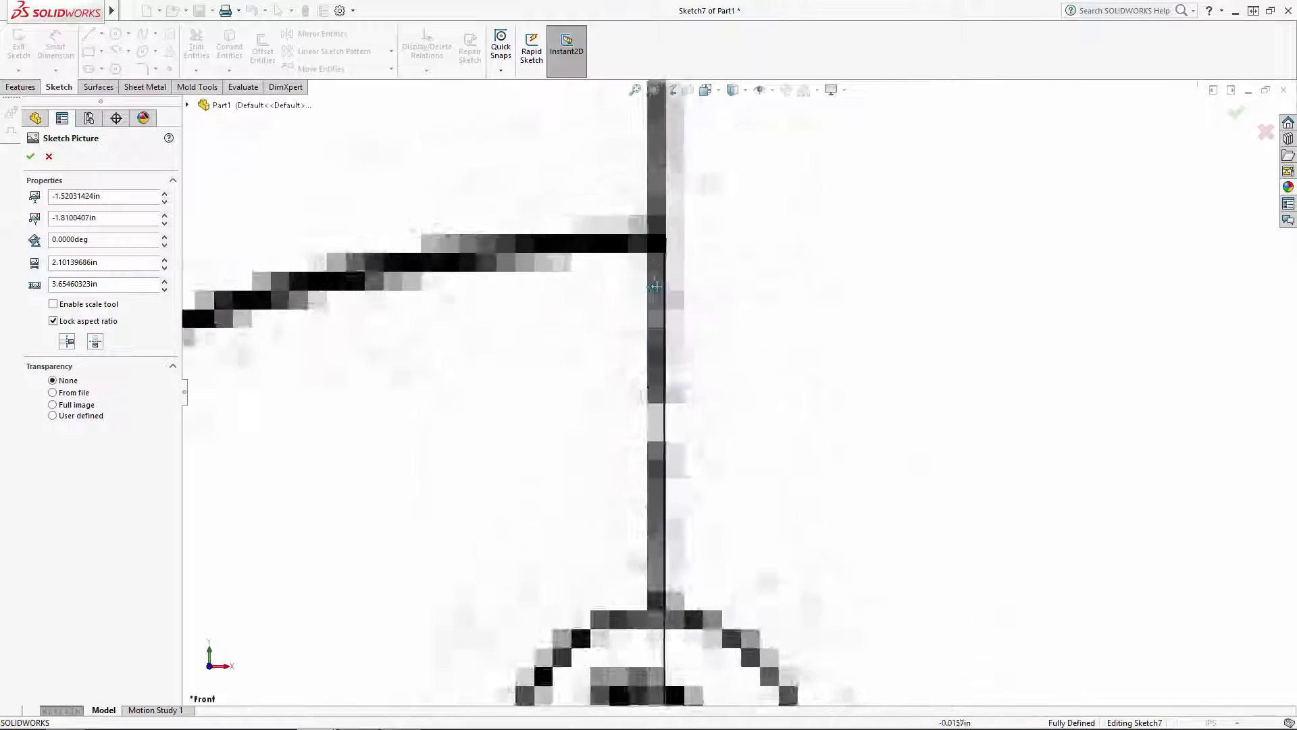
{"action": "left_click_drag", "start_coordinate": [777, 301], "coordinate": [770, 301]}
{"action": "scroll", "coordinate": [803, 388], "scroll_direction": "up", "scroll_amount": 15}
{"action": "left_click", "coordinate": [1242, 171]}
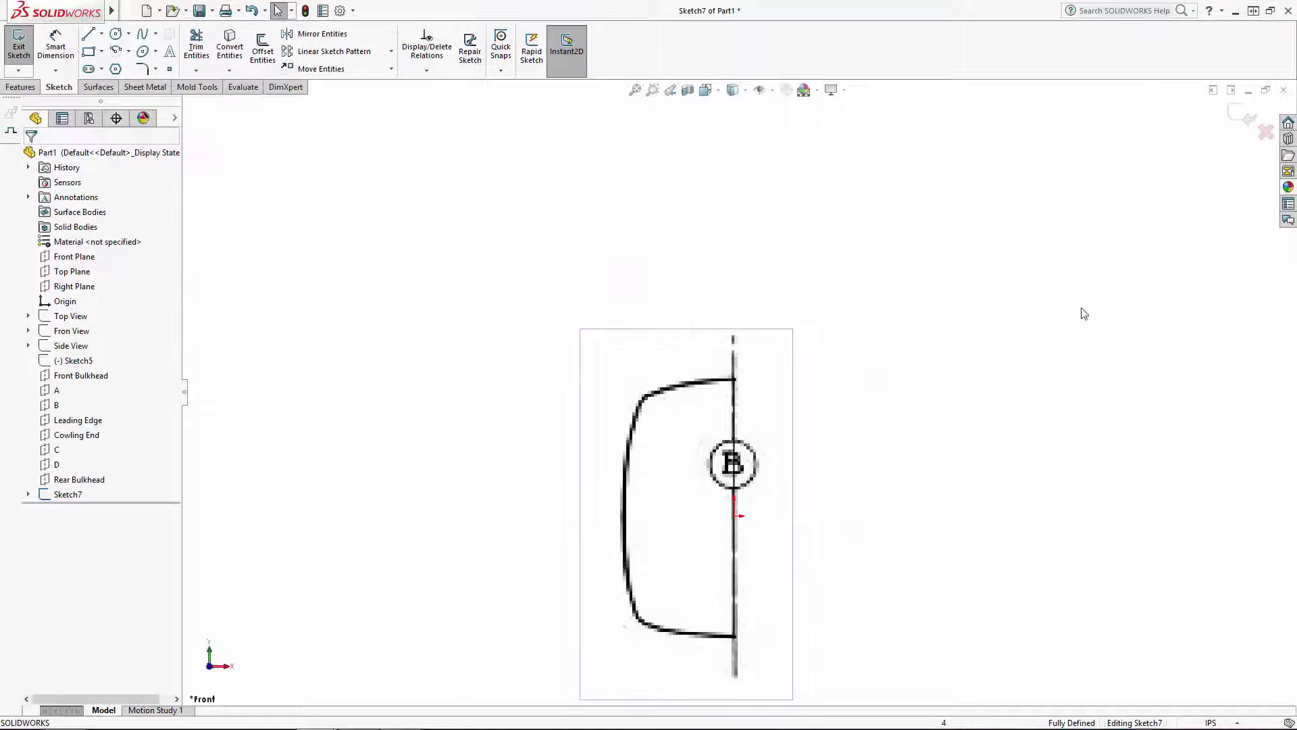
Step: Exit the bulkhead B sketch and hide it
{"action": "scroll", "coordinate": [878, 453], "scroll_direction": "up", "scroll_amount": 5}
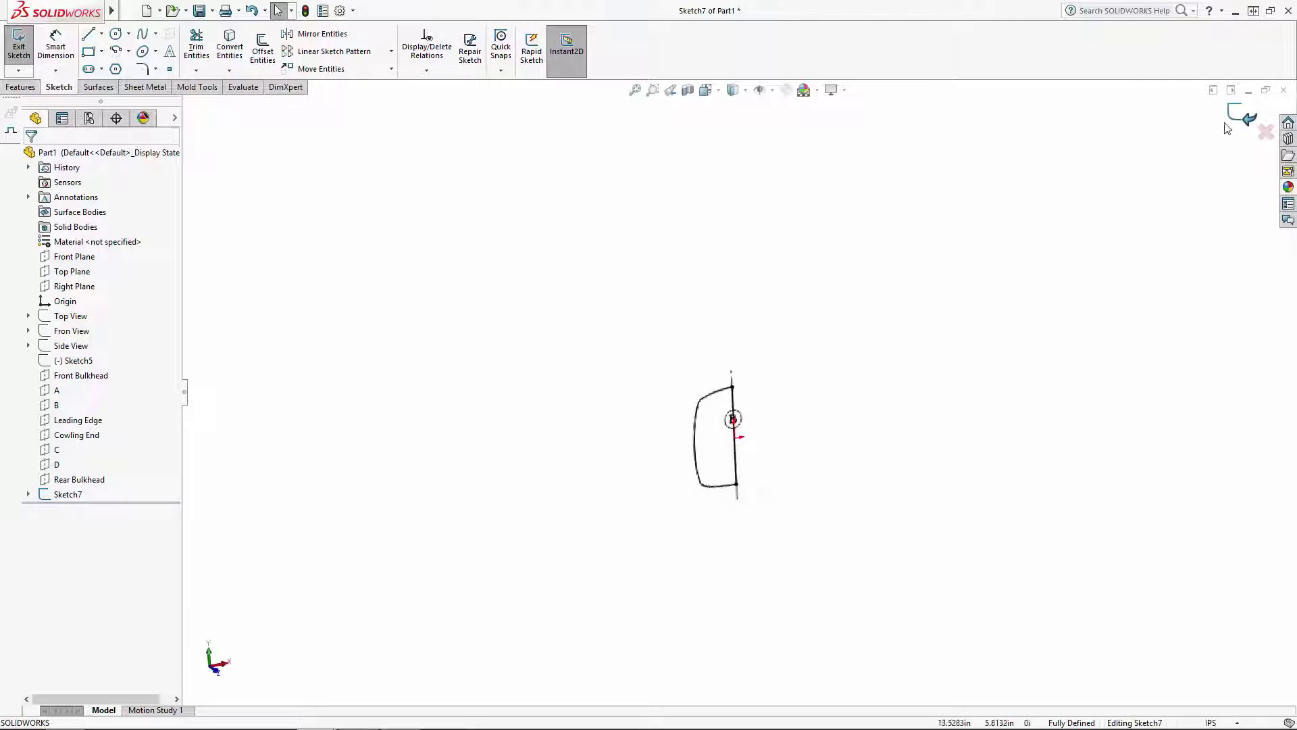
{"action": "double_click", "coordinate": [661, 230]}
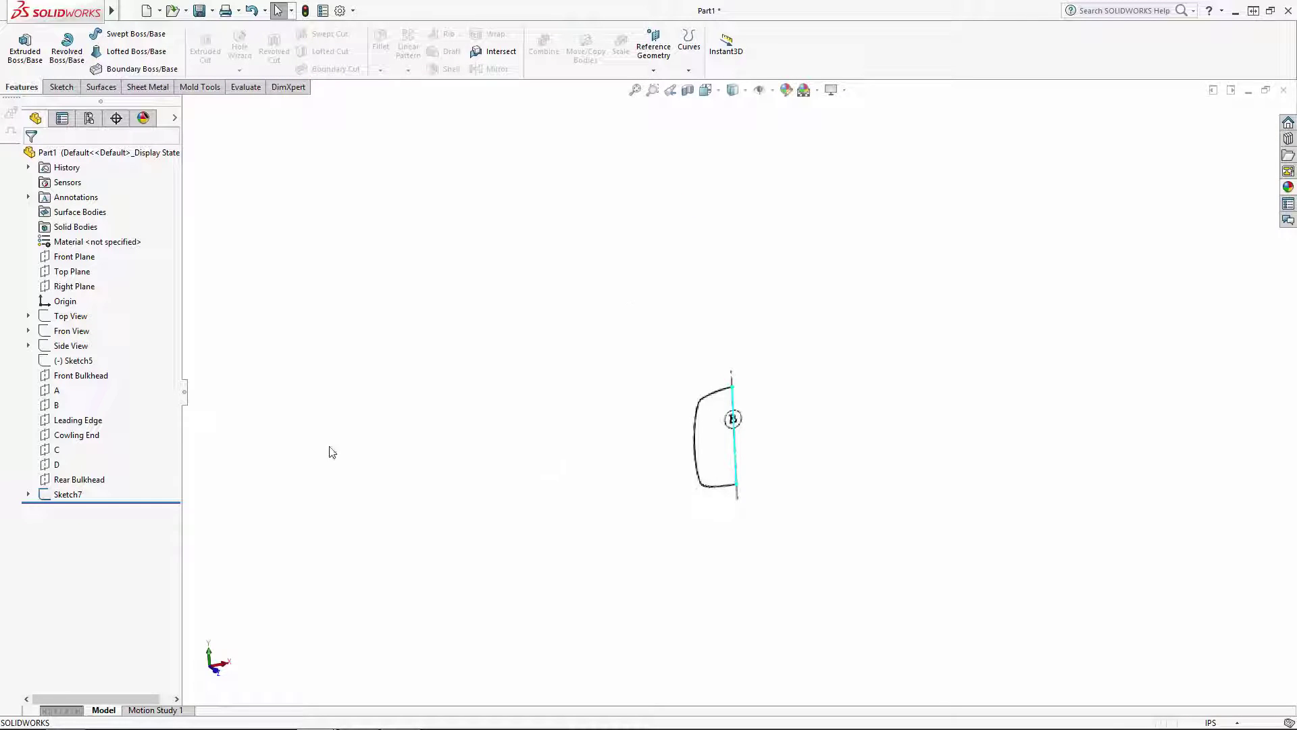
{"action": "left_click", "coordinate": [48, 451]}
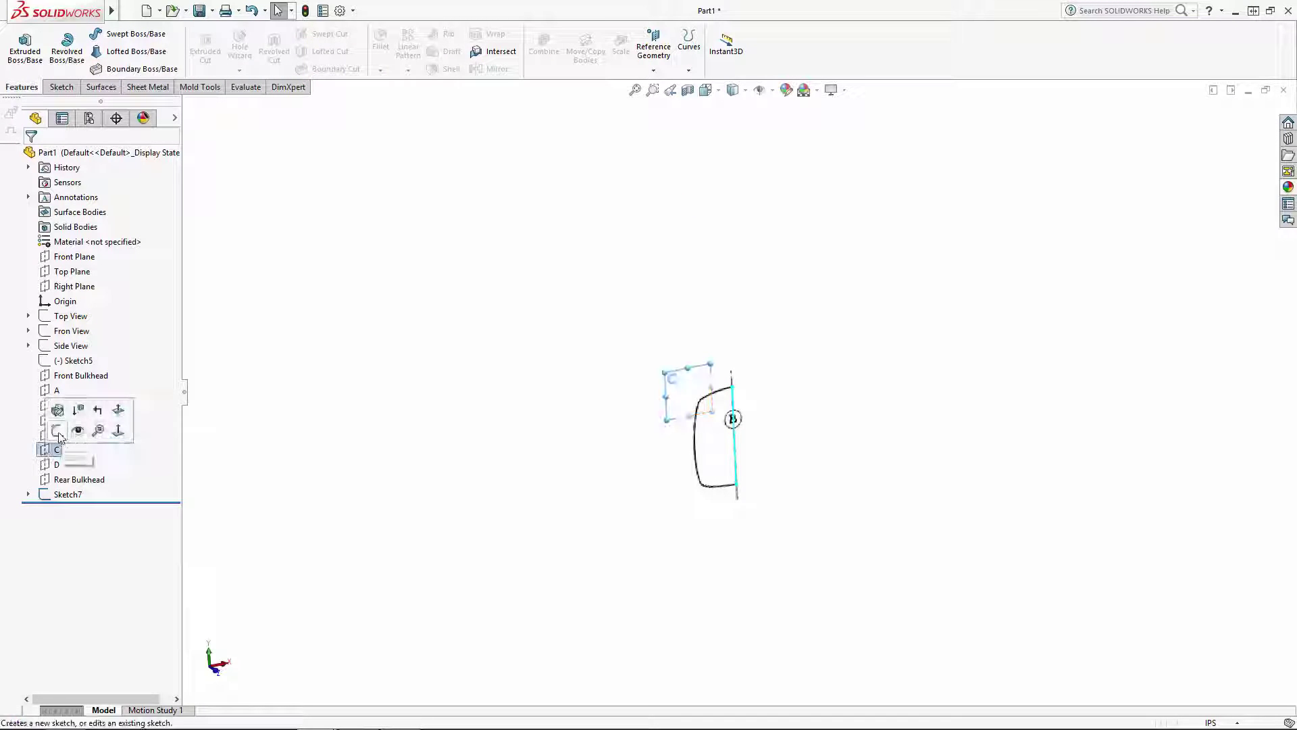
{"action": "left_click", "coordinate": [301, 311]}
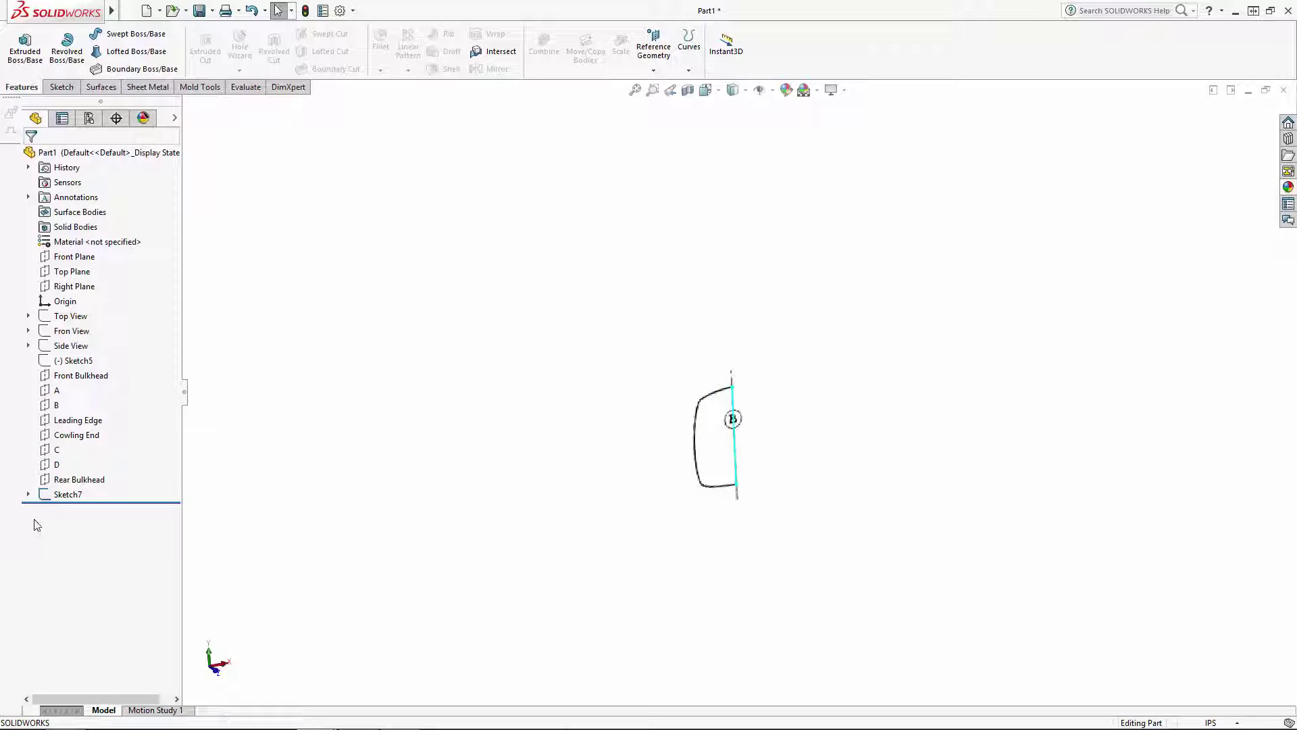
{"action": "left_click", "coordinate": [67, 493]}
{"action": "left_click", "coordinate": [81, 475]}
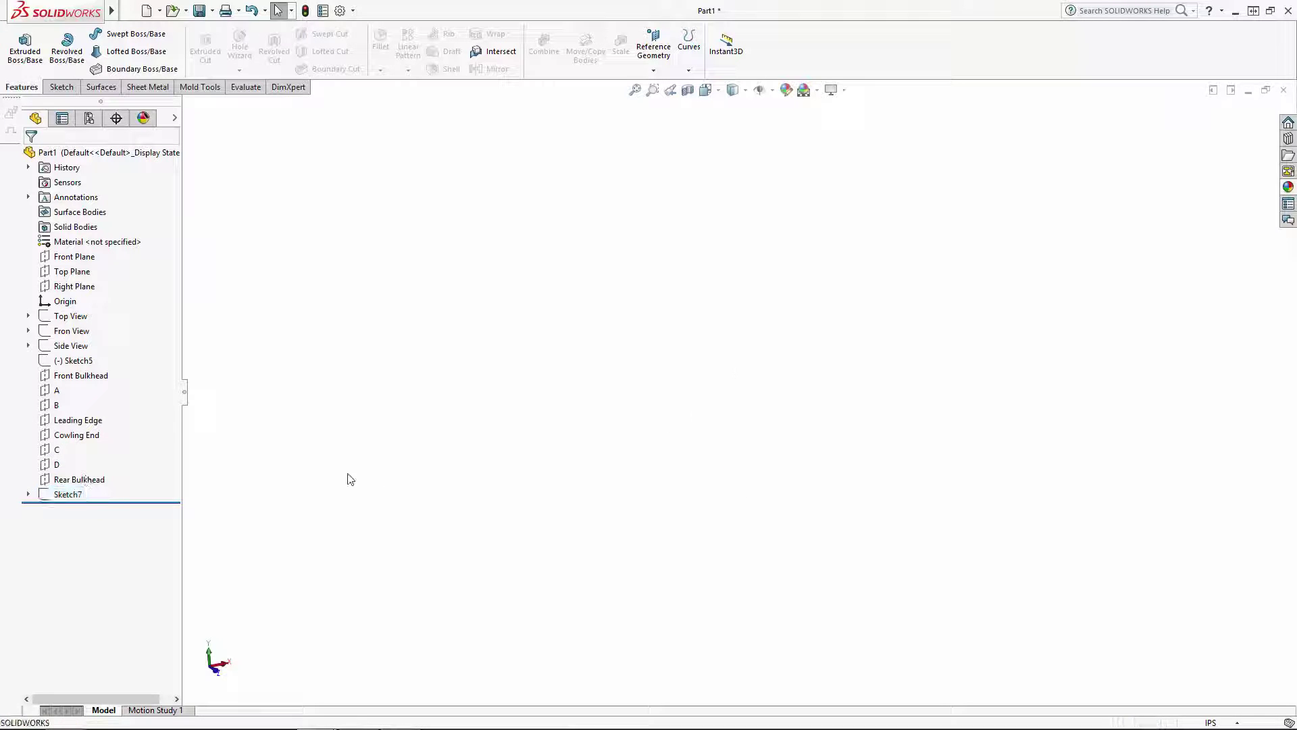
Step: Show the station-line sketch Sketch5 and select station plane C for the bulkhead C picture
{"action": "left_click", "coordinate": [75, 360]}
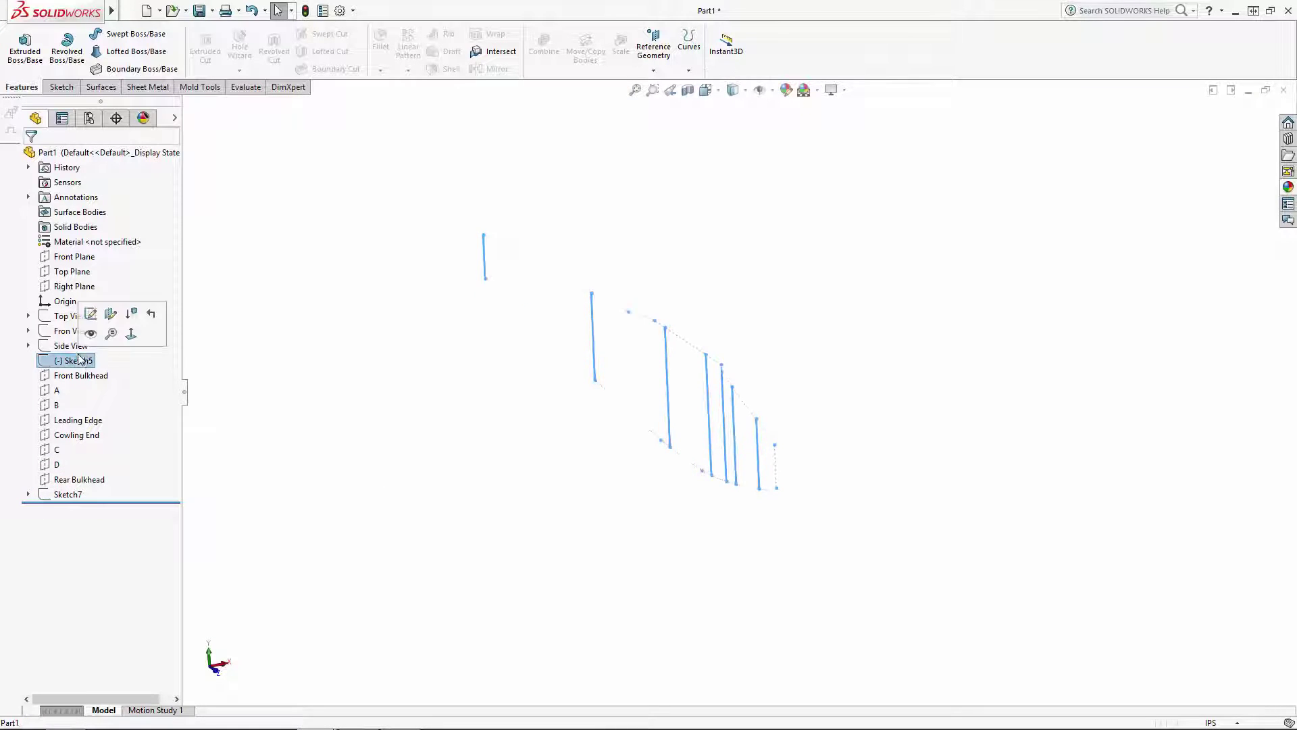
{"action": "left_click", "coordinate": [81, 336]}
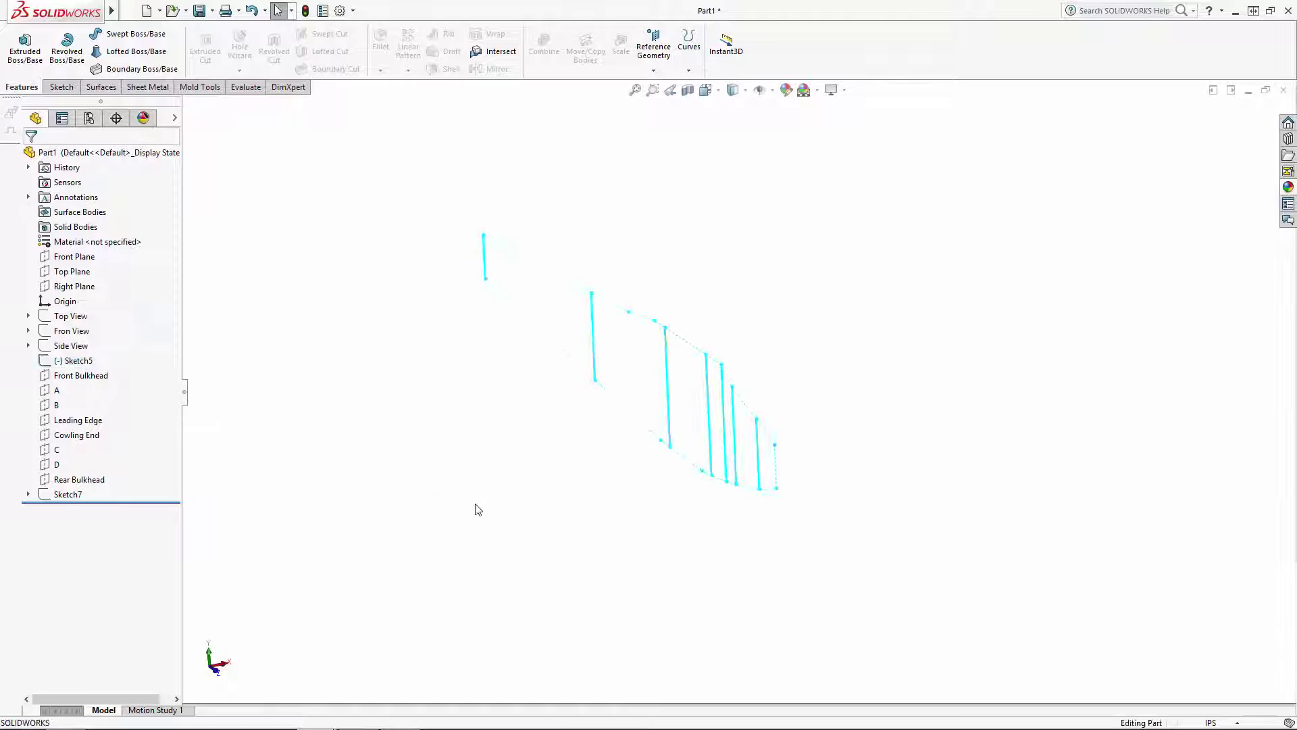
{"action": "left_click", "coordinate": [51, 449]}
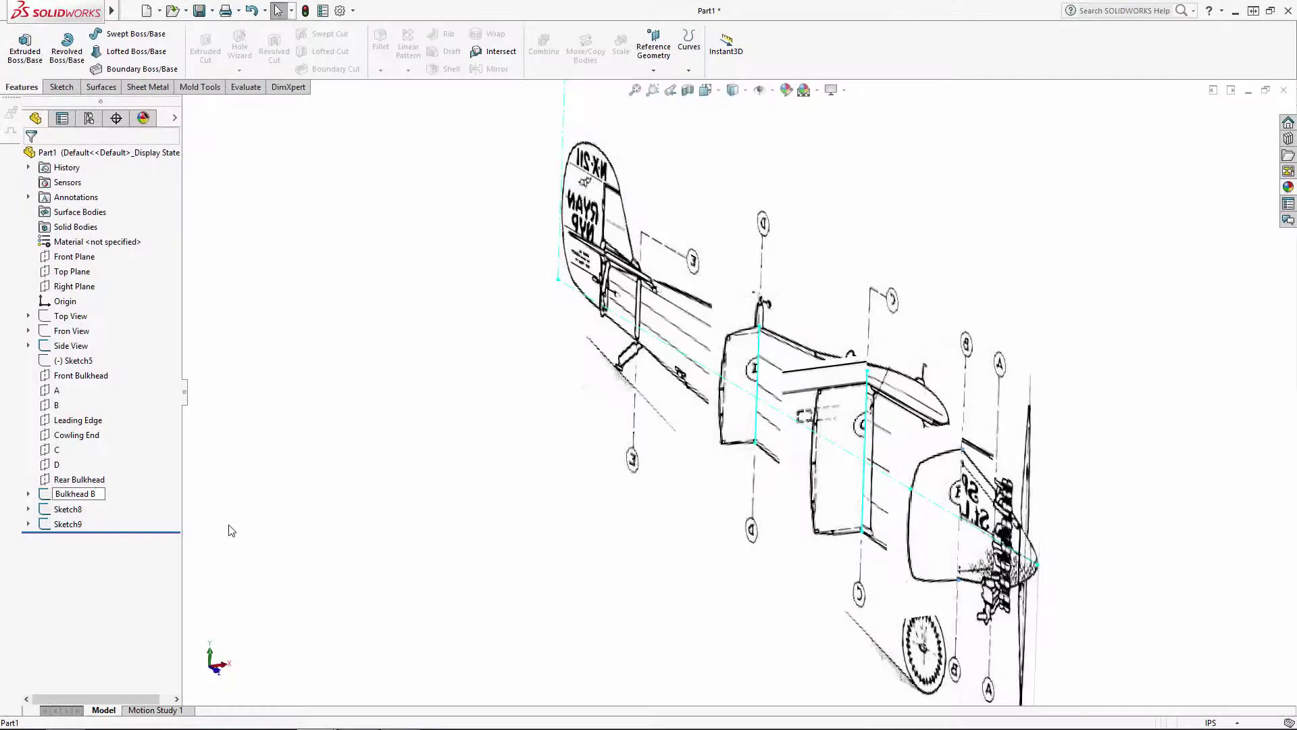
Step: Rename the three bulkhead picture sketches as Bulkhead B Picture, Bulkhead C Picture and Bulkhead D Picture
{"action": "left_click", "coordinate": [65, 508]}
{"action": "left_click", "coordinate": [64, 509]}
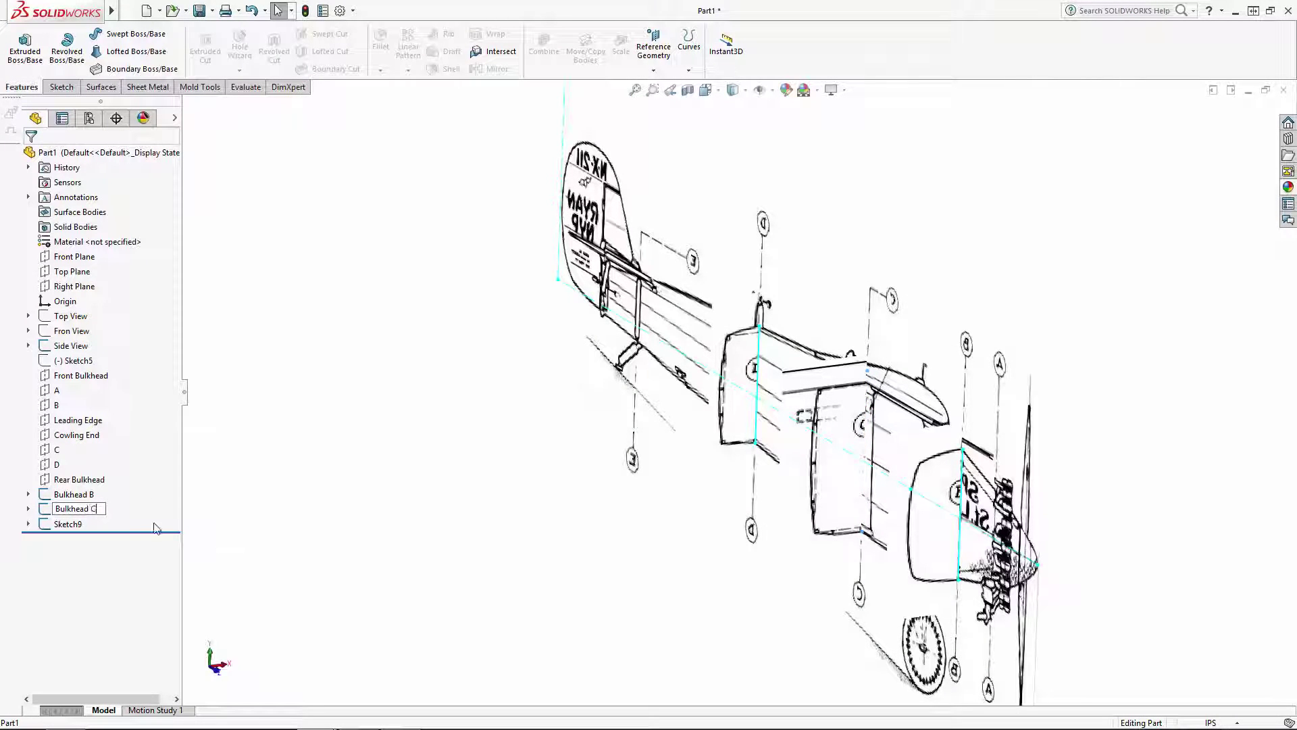
{"action": "left_click", "coordinate": [102, 495]}
{"action": "left_click", "coordinate": [103, 495]}
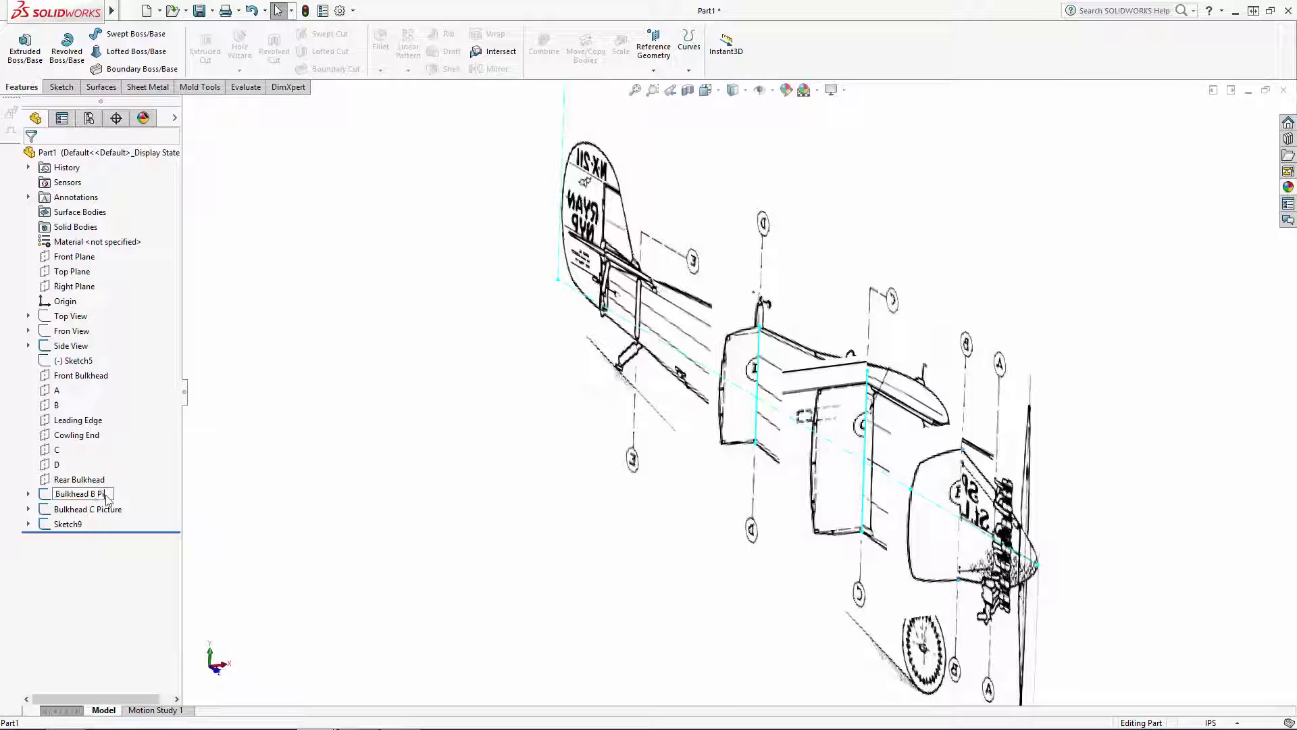
{"action": "left_click", "coordinate": [71, 525]}
{"action": "left_click", "coordinate": [71, 524]}
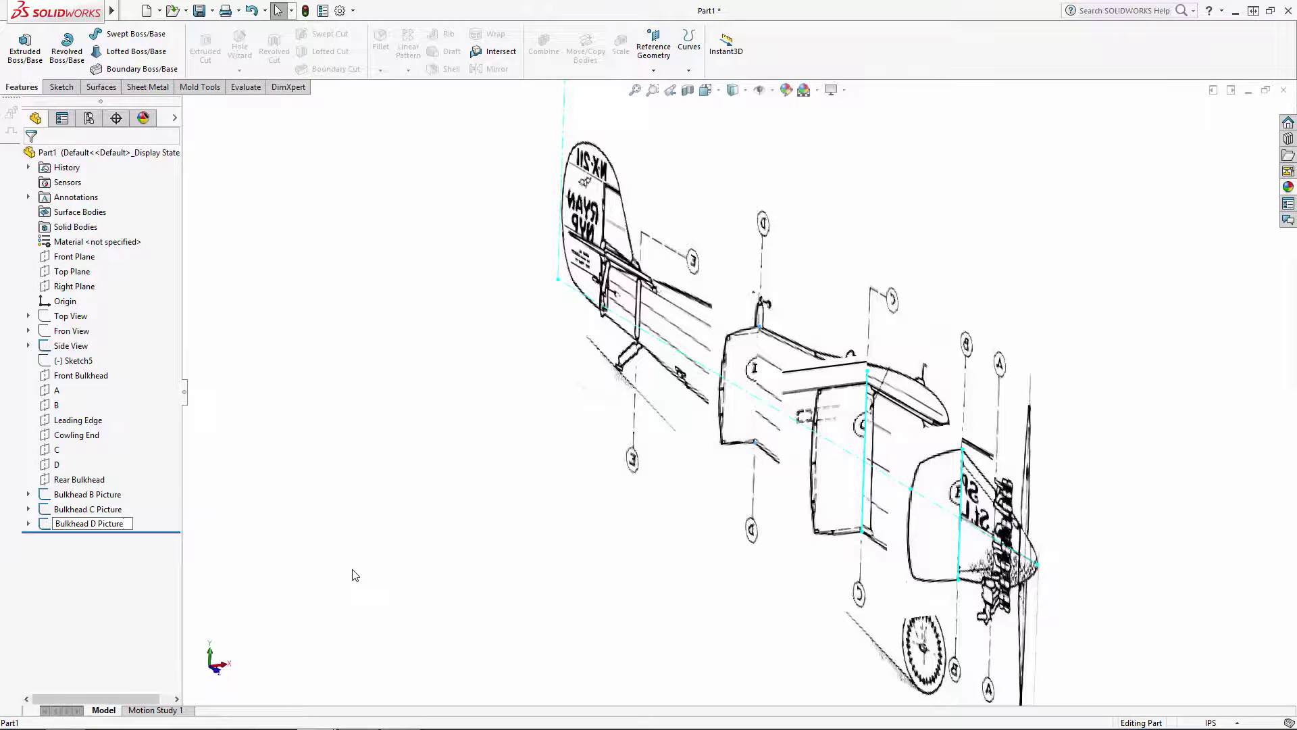
{"action": "key", "text": "Return"}
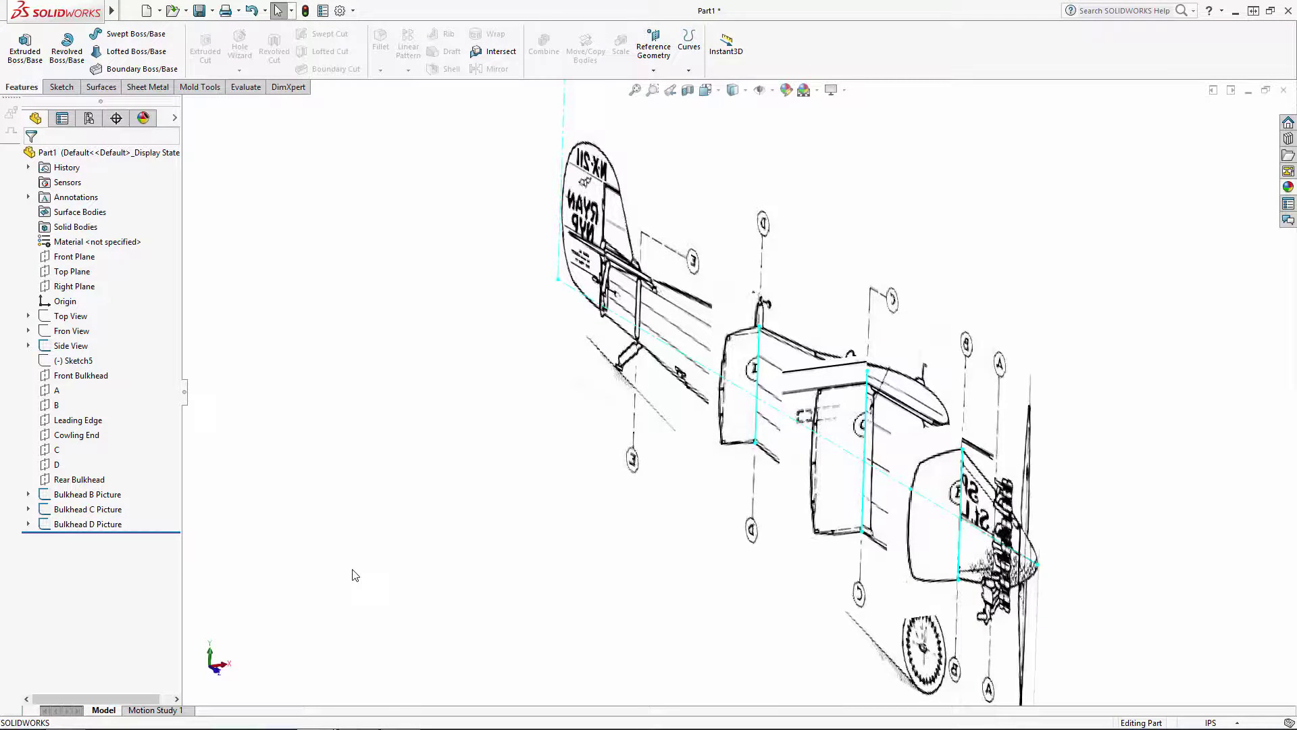